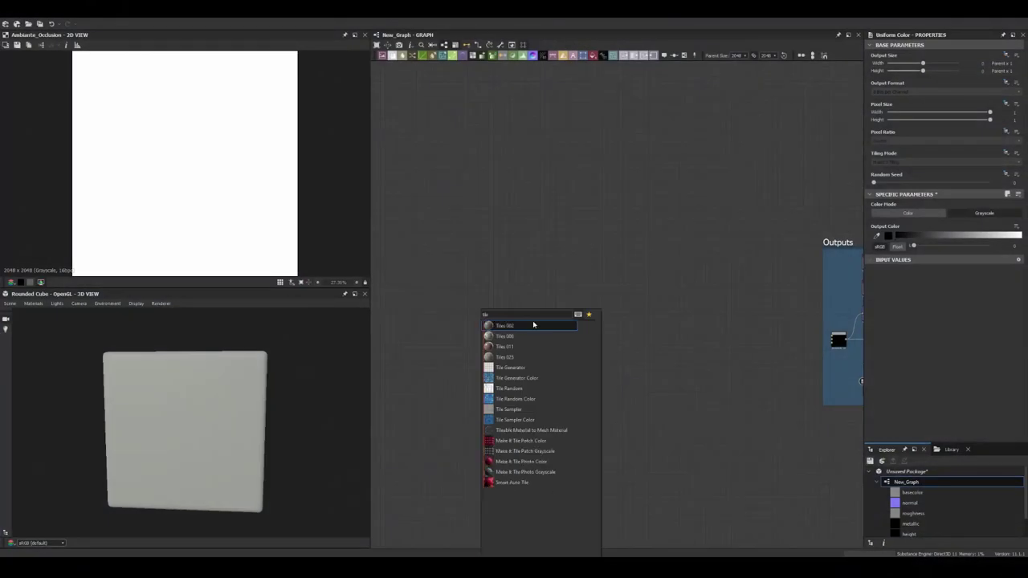
# Step: Configure Tile Random into staggered brick rows, with row height variation lowered to 0.63
pyautogui.click(511, 388)
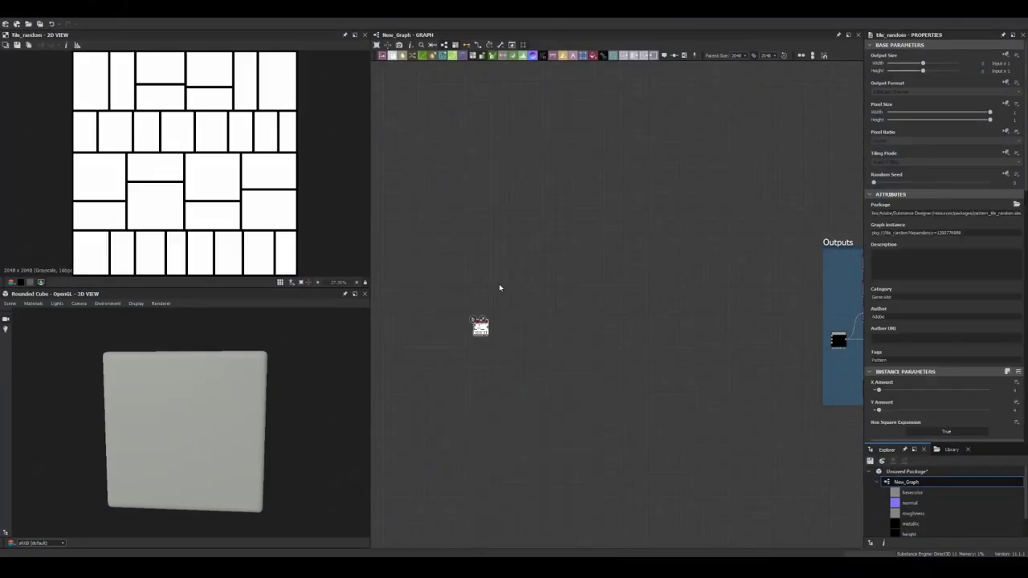
pyautogui.moveTo(877, 409)
pyautogui.mouseDown()
pyautogui.moveTo(867, 391)
pyautogui.moveTo(882, 411)
pyautogui.mouseUp()
pyautogui.scroll(-3, 879, 394)
pyautogui.scroll(-2, 874, 370)
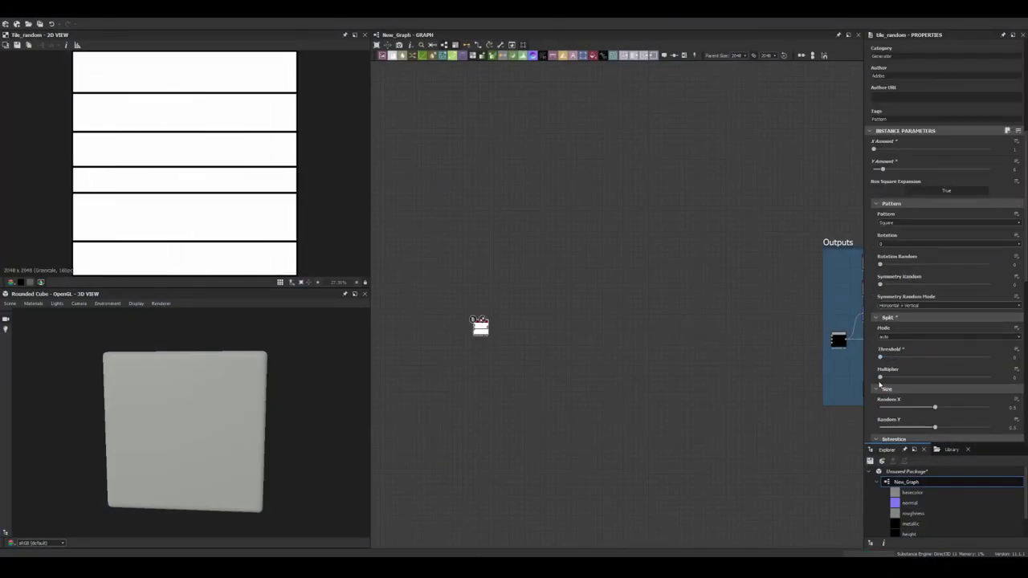
pyautogui.scroll(-3, 932, 289)
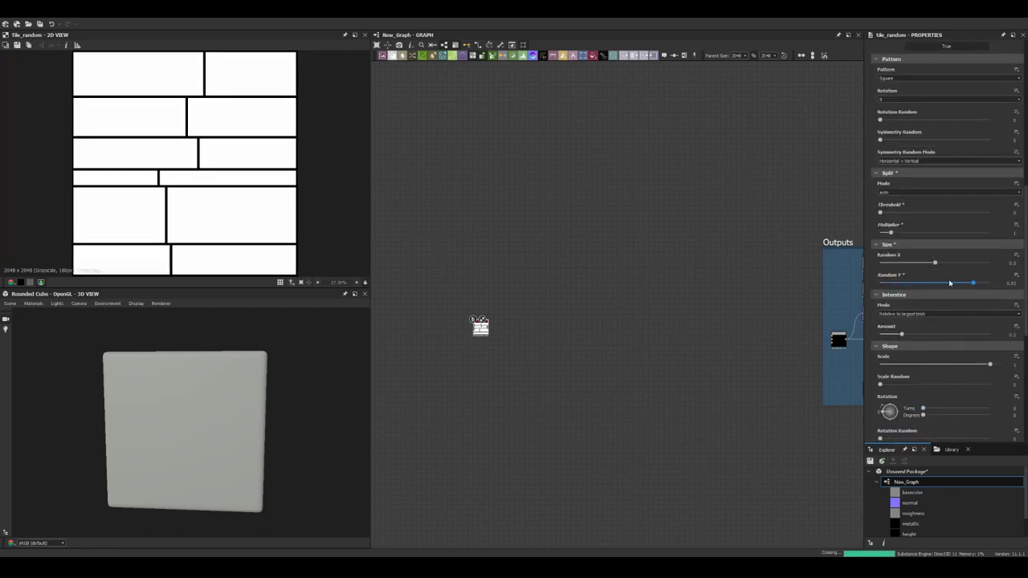
pyautogui.click(950, 283)
pyautogui.scroll(-3, 905, 379)
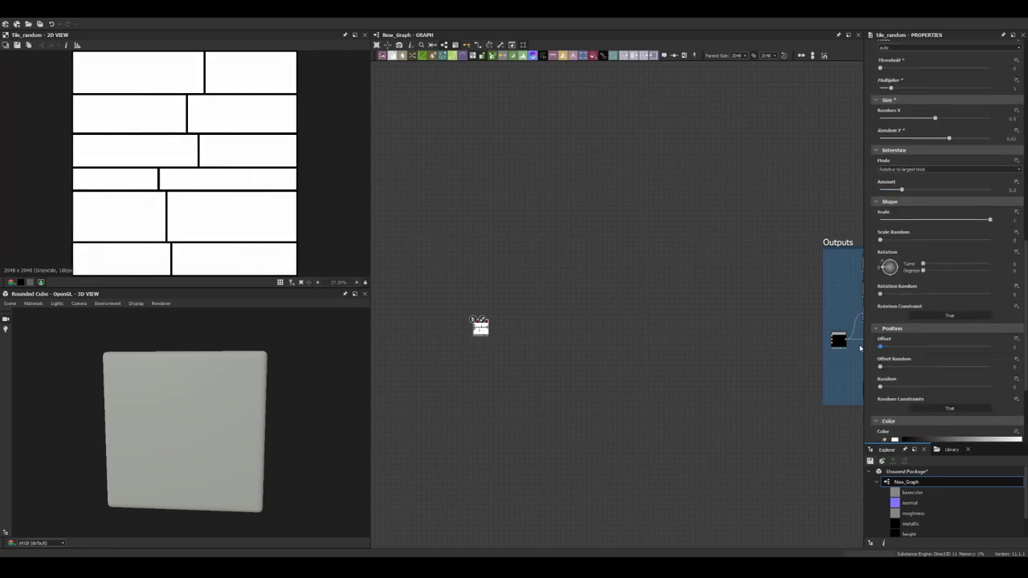
pyautogui.scroll(2, 905, 344)
pyautogui.moveTo(935, 191)
pyautogui.mouseDown()
pyautogui.moveTo(986, 193)
pyautogui.moveTo(819, 198)
pyautogui.mouseUp()
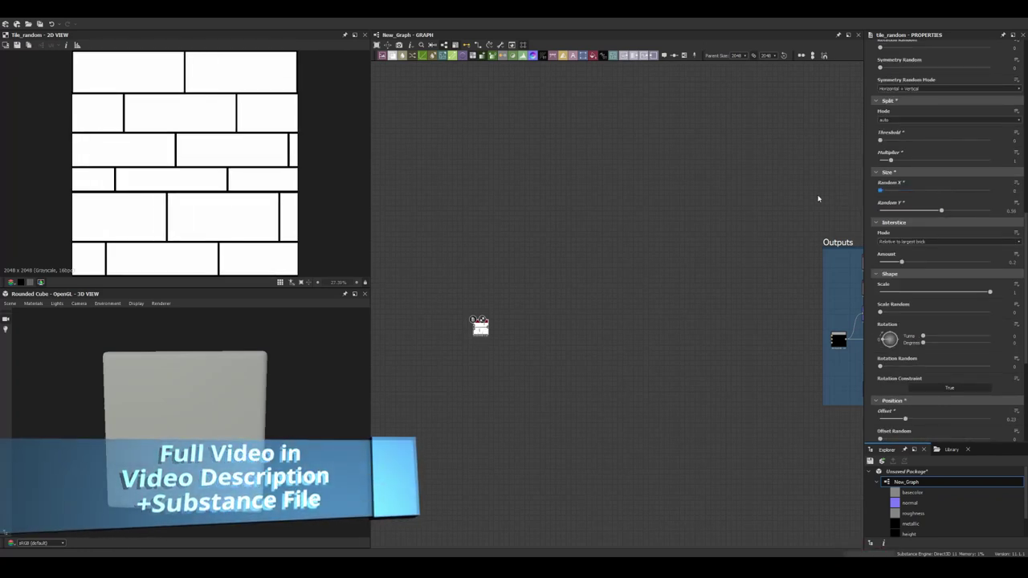
pyautogui.scroll(3, 473, 329)
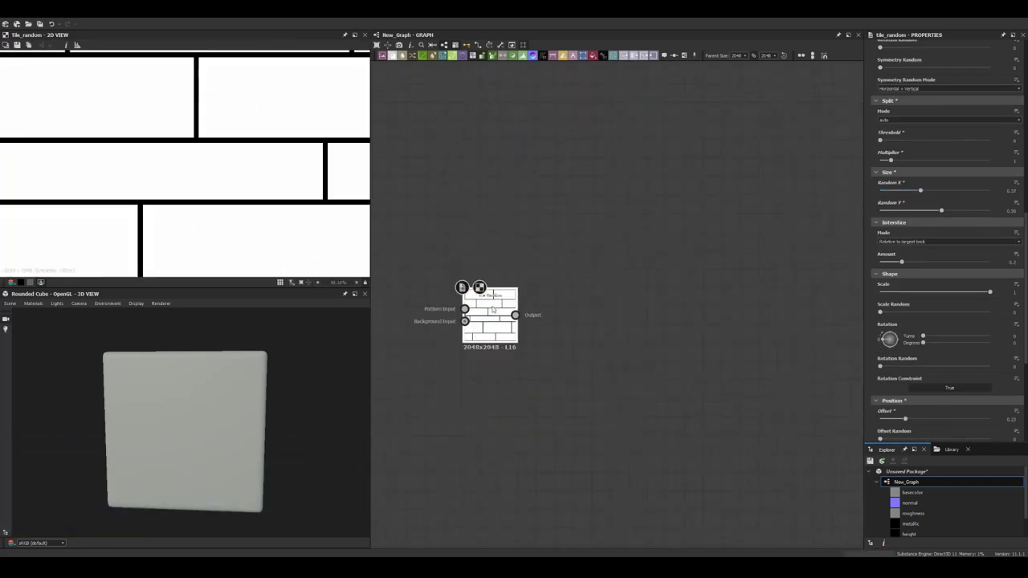
# Step: Chain Flood Fill and Flood Fill to Random Grayscale after the tiles
pyautogui.press('space')
pyautogui.press('Return')
pyautogui.press('space')
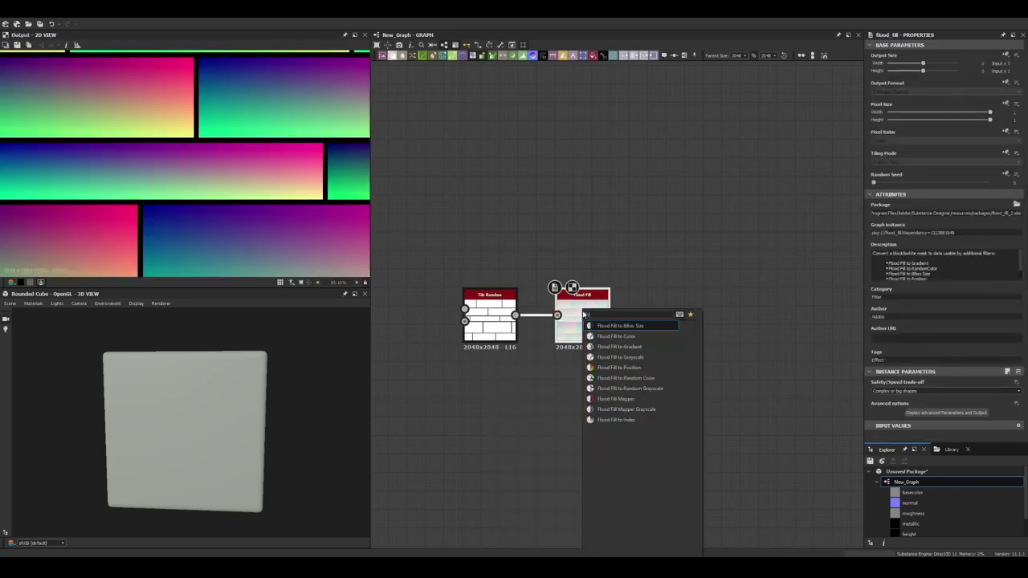
pyautogui.press('Return')
# Step: Insert a Fractal Sum Base noise in empty graph space
pyautogui.moveTo(704, 245); pyautogui.dragTo(483, 245, button='middle')
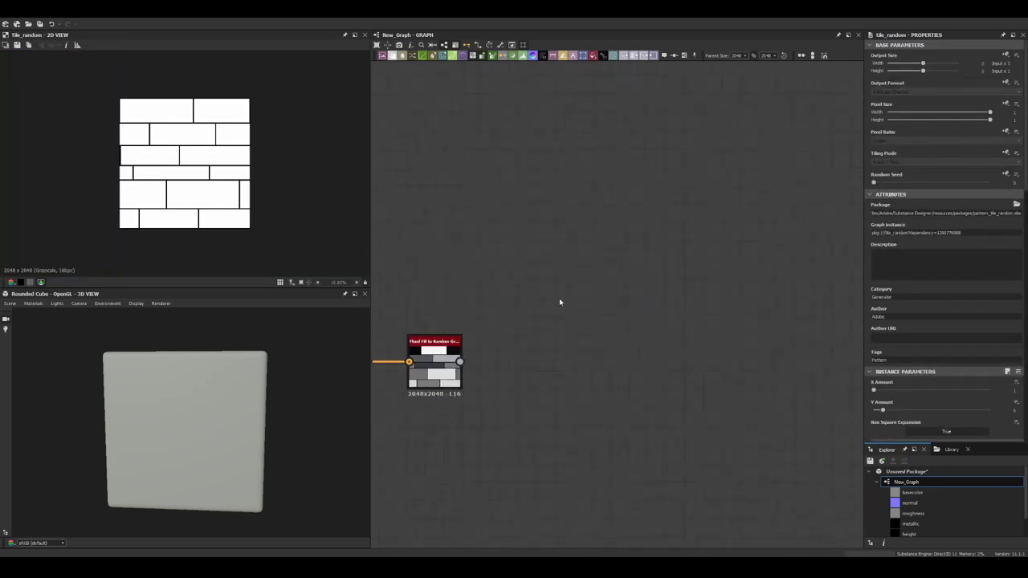
pyautogui.press('space')
pyautogui.write('fractal')
pyautogui.press('Return')
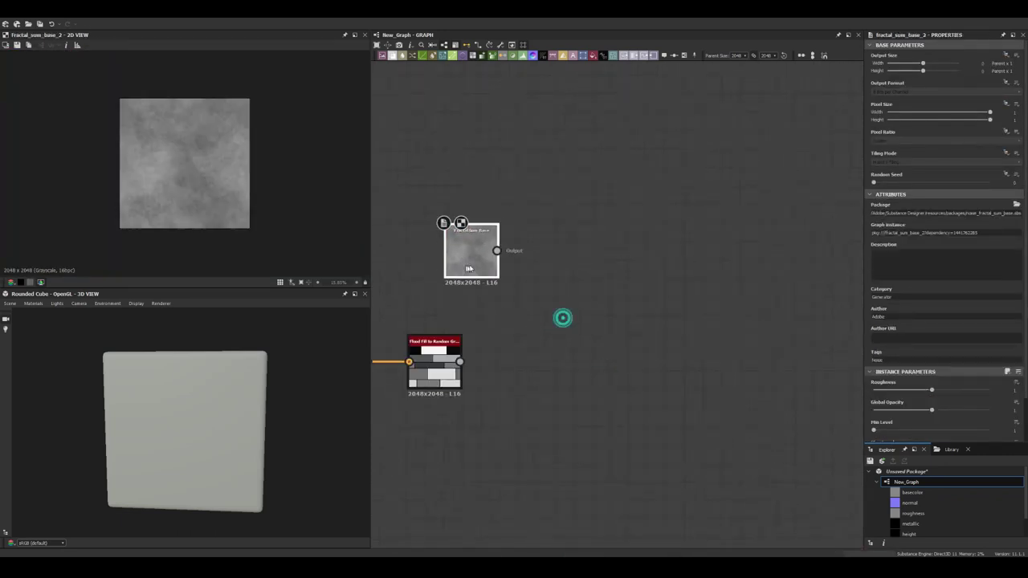
pyautogui.press('space')
# Step: Add Slope Blur Grayscale after the noise, and lower Fractal Sum Base roughness and Max Level
pyautogui.write('slope')
pyautogui.press('Return')
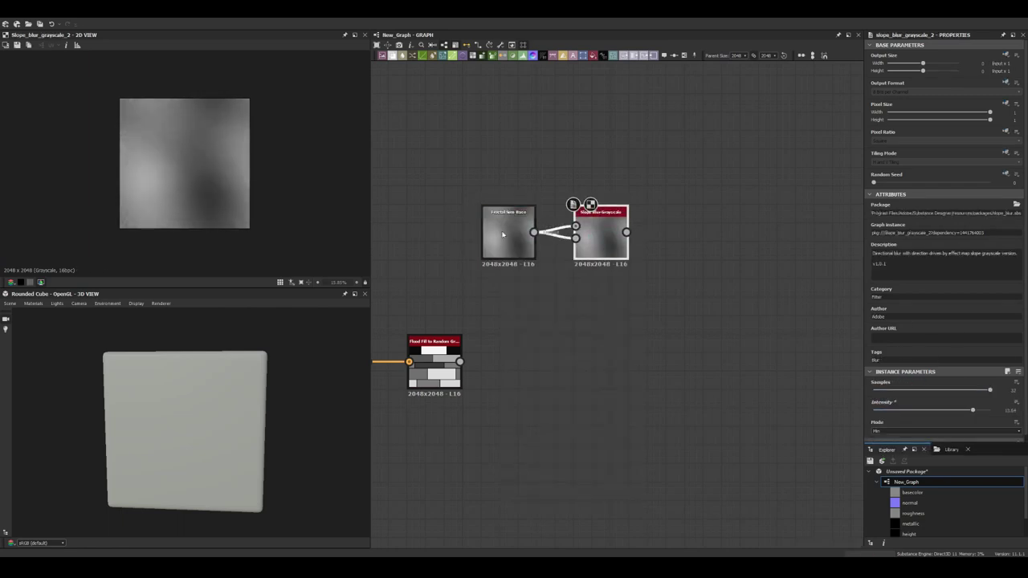
pyautogui.scroll(3, 562, 233)
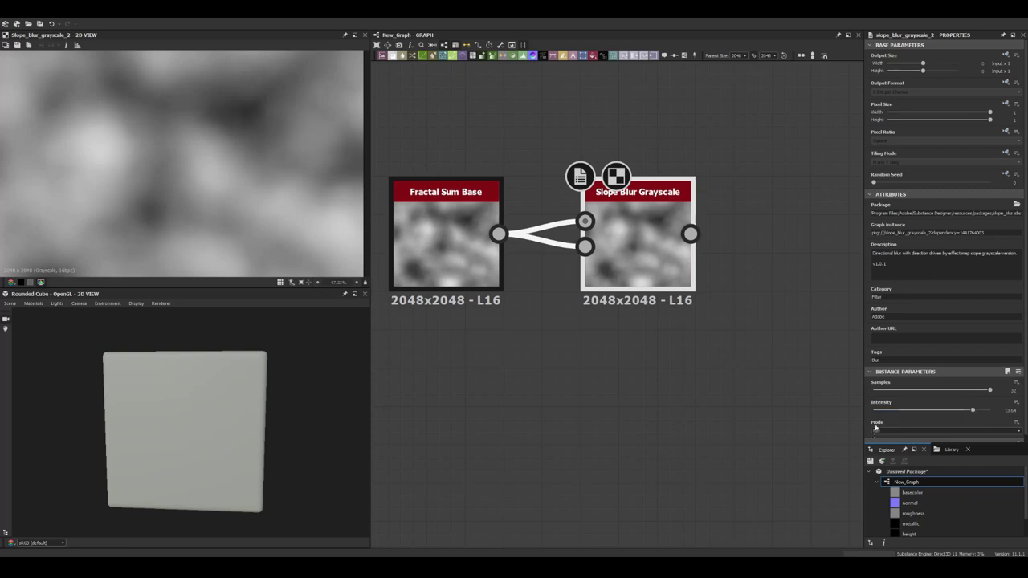
pyautogui.click(446, 240)
pyautogui.moveTo(900, 389); pyautogui.dragTo(888, 389)
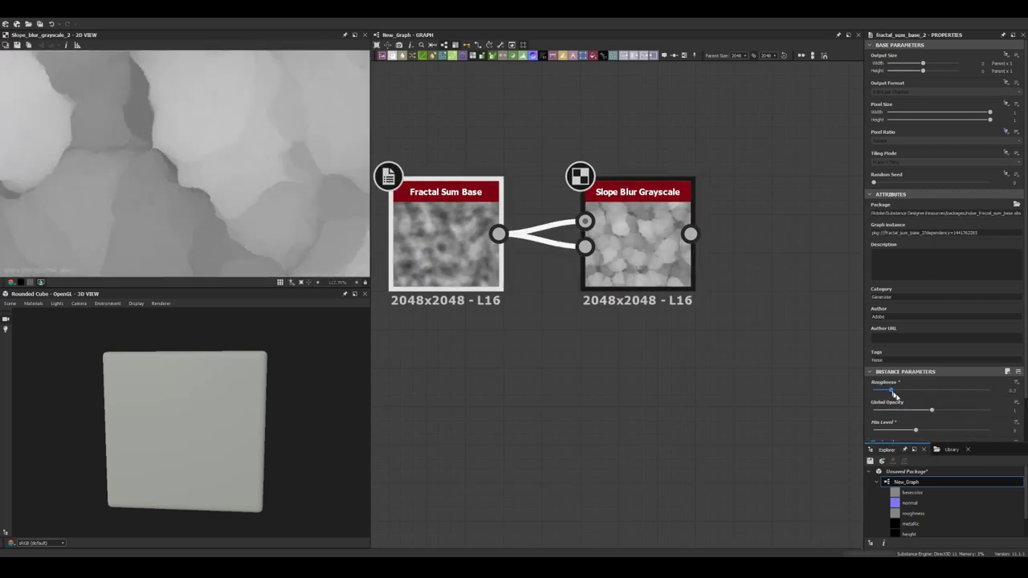
pyautogui.scroll(-2, 916, 432)
pyautogui.moveTo(973, 404); pyautogui.dragTo(963, 403)
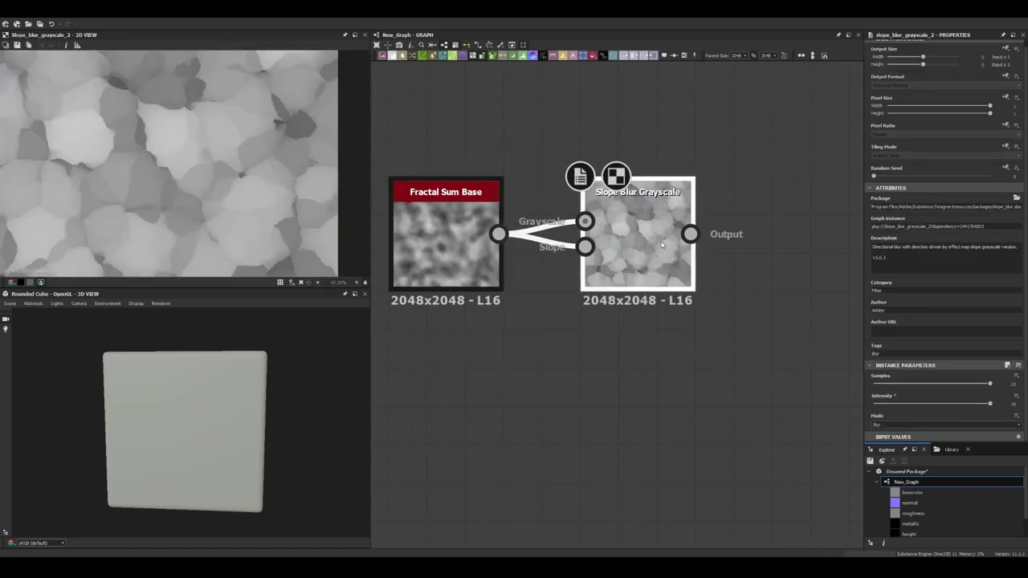
# Step: Add a Directional Warp after Slope Blur, driven by a Clouds 2 noise
pyautogui.press('Return')
pyautogui.moveTo(610, 279)
pyautogui.mouseDown()
pyautogui.moveTo(576, 399)
pyautogui.moveTo(550, 372)
pyautogui.moveTo(564, 436)
pyautogui.mouseUp()
pyautogui.press('Return')
pyautogui.write('clou')
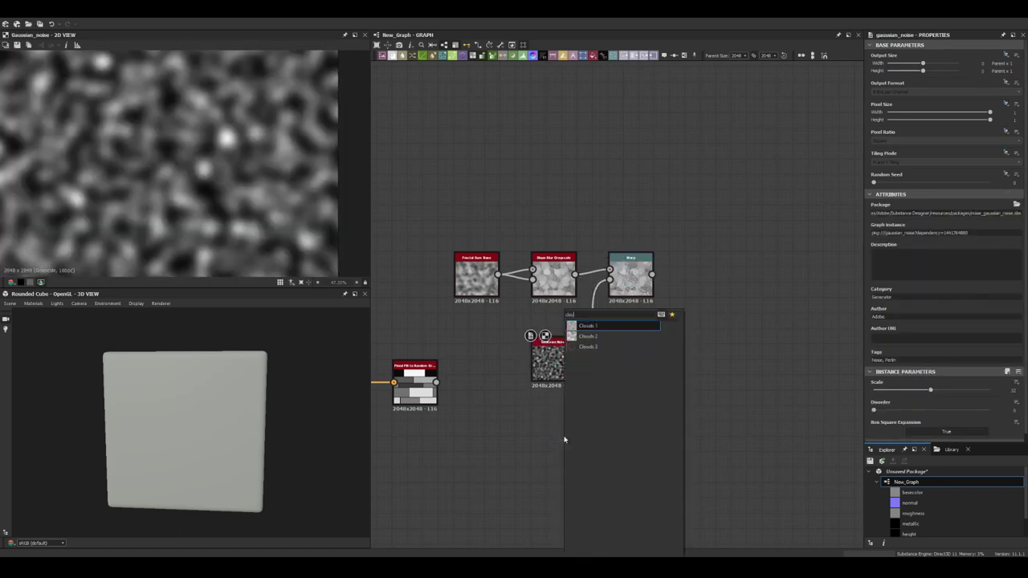
pyautogui.click(634, 345)
pyautogui.press('space')
pyautogui.press('Return')
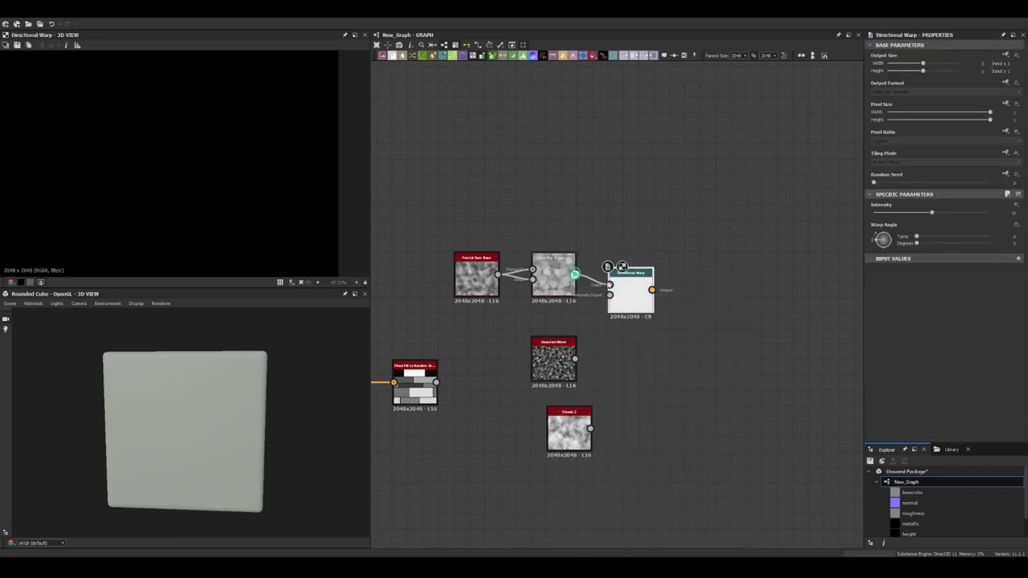
# Step: Raise the first warp's intensity, rotate its angle, and slightly weaken the second warp
pyautogui.press('Return')
pyautogui.scroll(-2, 166, 225)
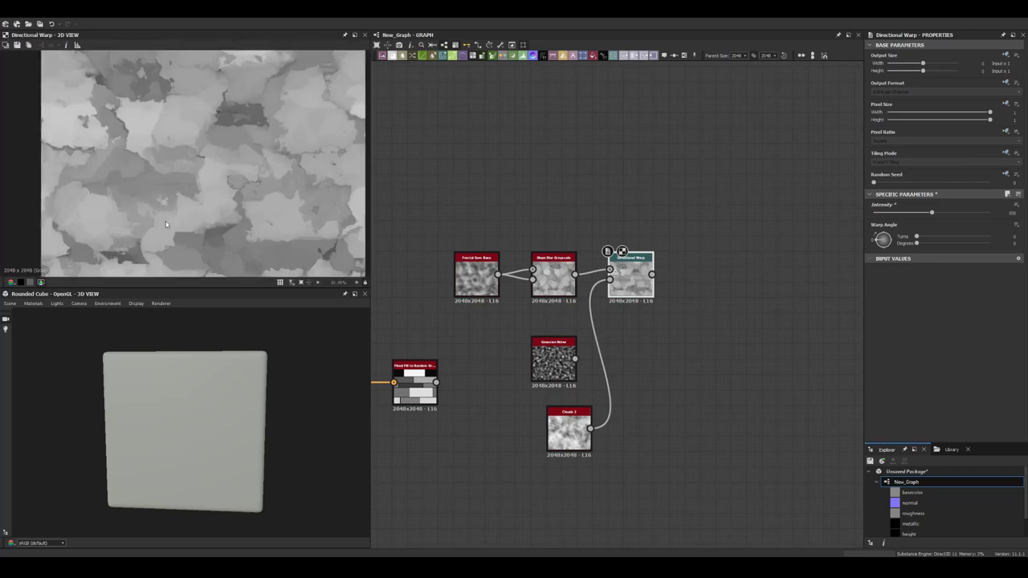
pyautogui.moveTo(881, 240); pyautogui.dragTo(875, 251)
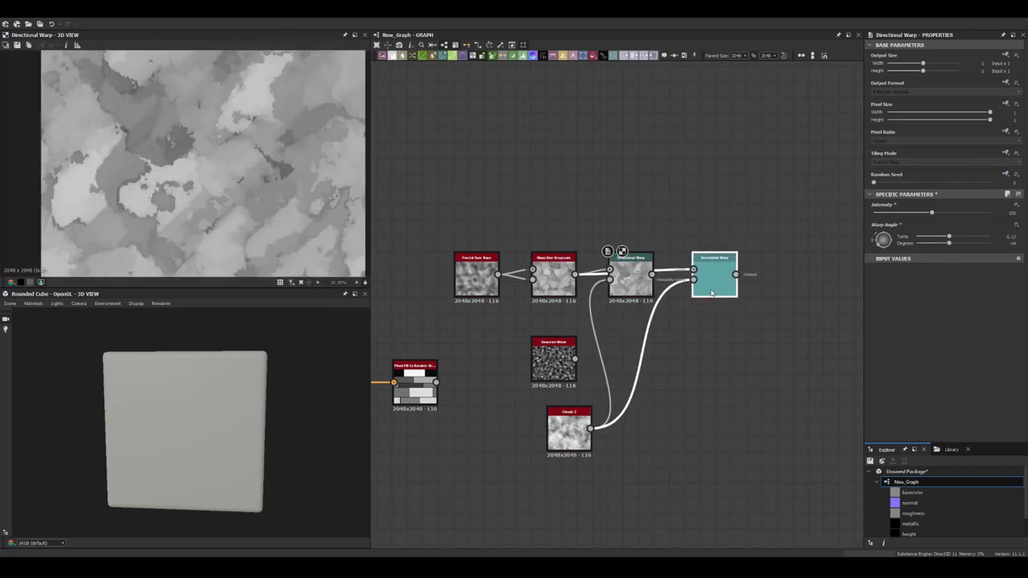
pyautogui.click(635, 257)
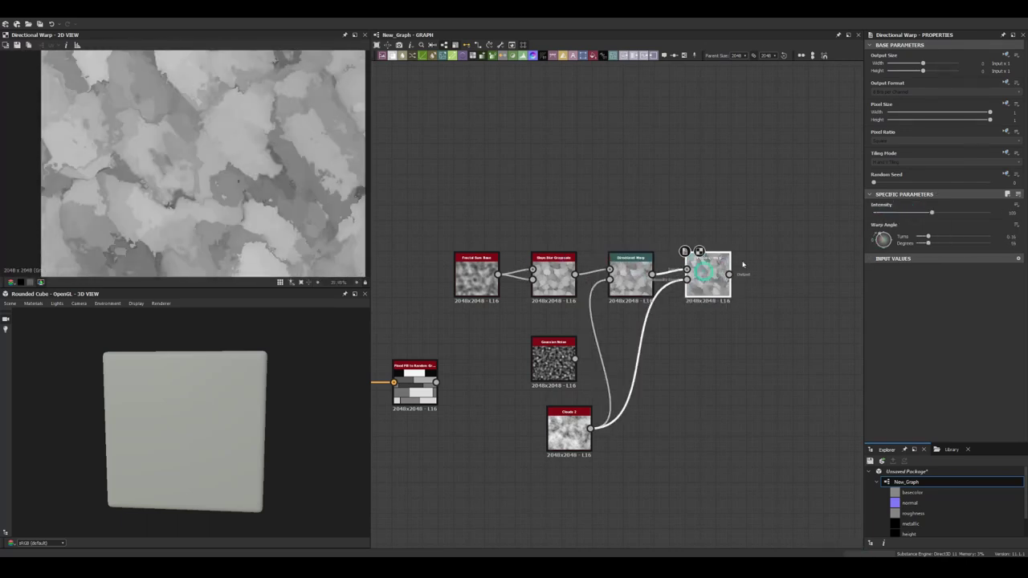
pyautogui.moveTo(932, 212); pyautogui.dragTo(909, 212)
# Step: Add a Warp after the Directional Warp, driven by BnW Spots 2, with near-zero intensity
pyautogui.scroll(-2, 401, 257)
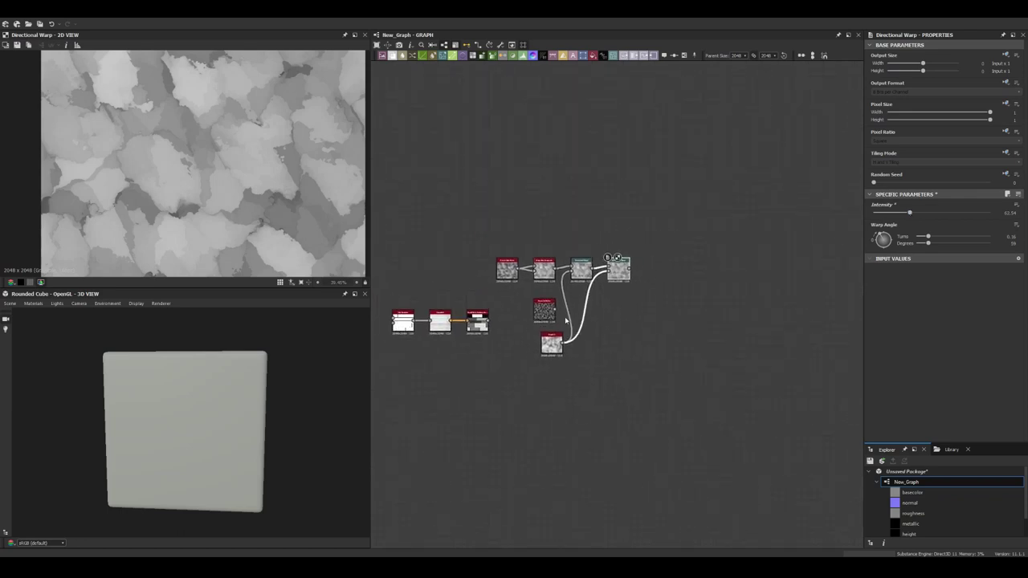
pyautogui.scroll(5, 708, 263)
pyautogui.press('space')
pyautogui.click(611, 289)
pyautogui.press('space')
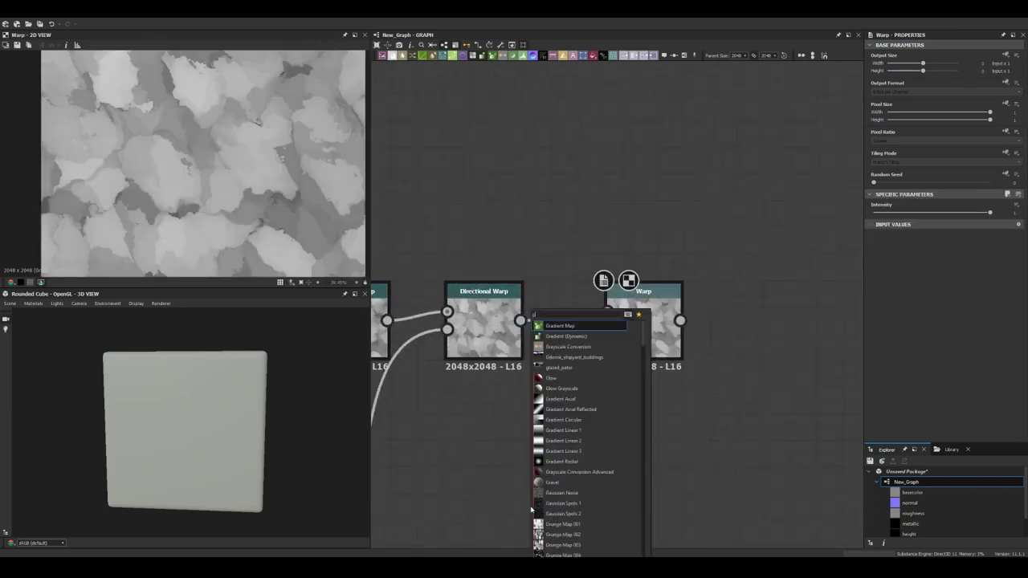
pyautogui.click(558, 335)
pyautogui.click(643, 291)
pyautogui.moveTo(989, 212); pyautogui.dragTo(874, 212)
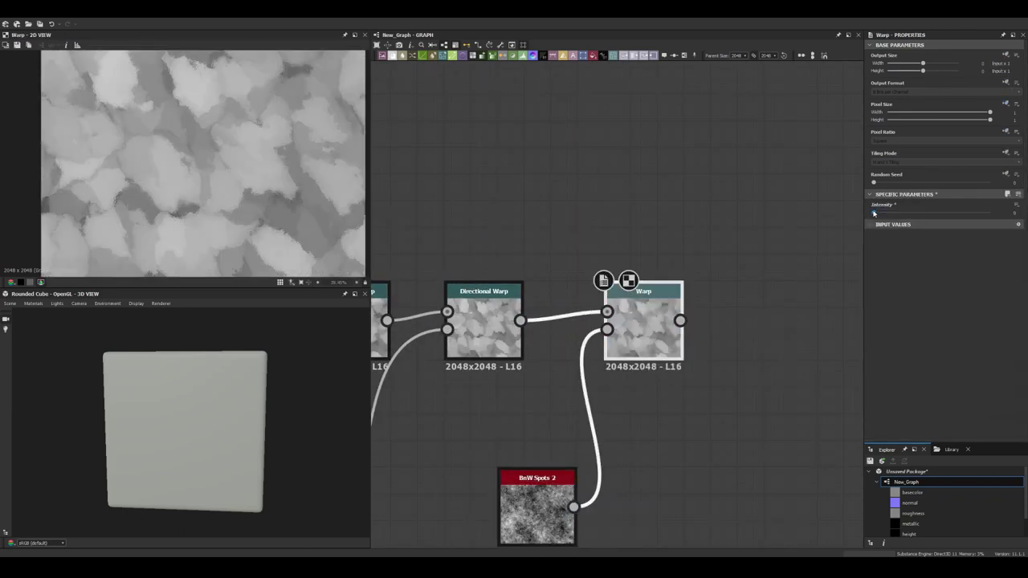
pyautogui.scroll(5, 313, 240)
pyautogui.scroll(-5, 314, 241)
pyautogui.moveTo(610, 374); pyautogui.dragTo(578, 276, button='middle')
pyautogui.click(506, 409)
# Step: Feed Clouds 3 through Blur HQ Grayscale into the Warp and raise its intensity
pyautogui.press('space')
pyautogui.write('clouds')
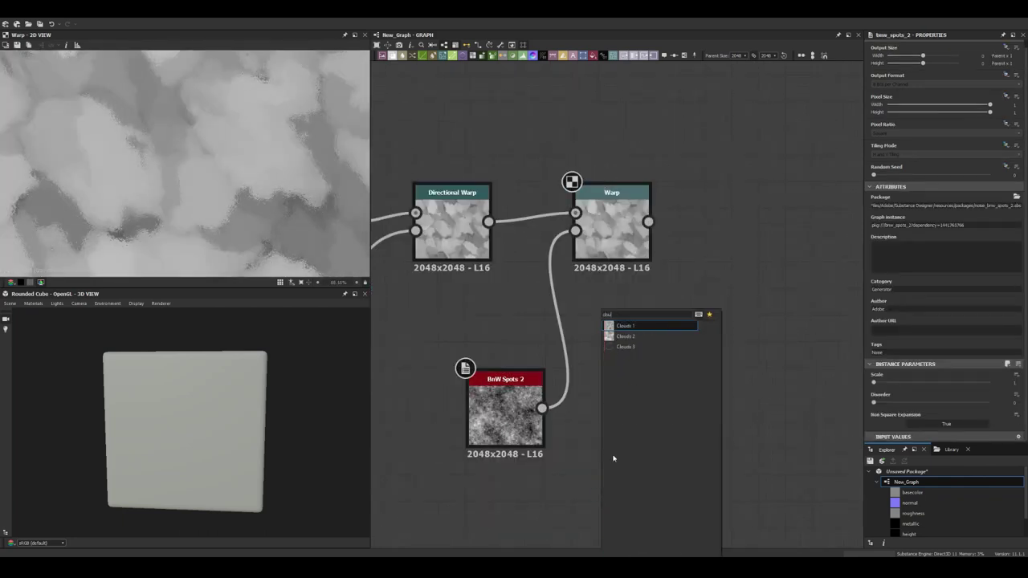
pyautogui.press('Return')
pyautogui.moveTo(648, 487)
pyautogui.mouseDown()
pyautogui.moveTo(575, 231)
pyautogui.moveTo(624, 321)
pyautogui.mouseUp()
pyautogui.click(642, 345)
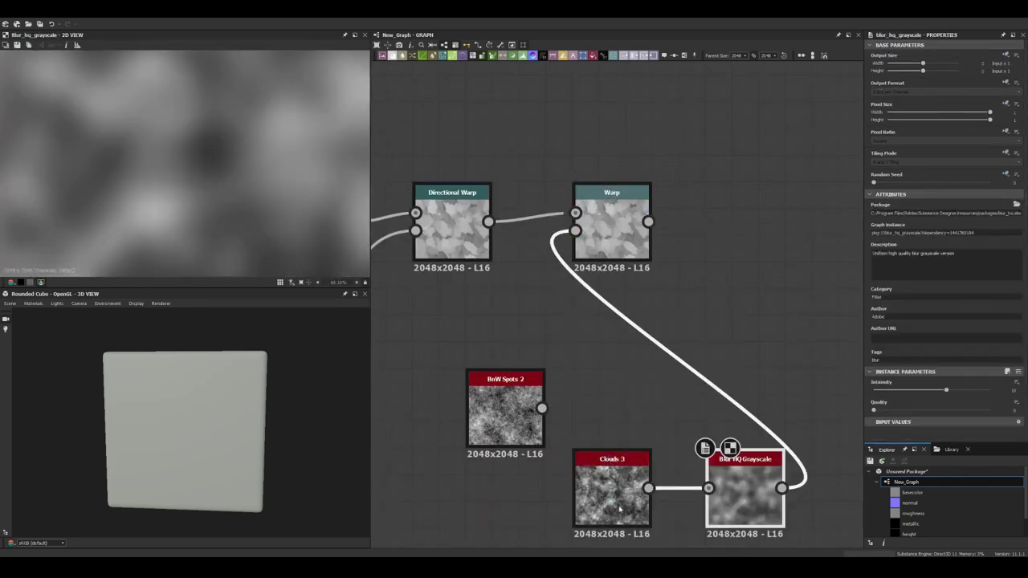
pyautogui.click(647, 250)
pyautogui.moveTo(874, 212); pyautogui.dragTo(990, 213)
pyautogui.scroll(-3, 205, 230)
pyautogui.moveTo(205, 231); pyautogui.dragTo(160, 219, button='middle')
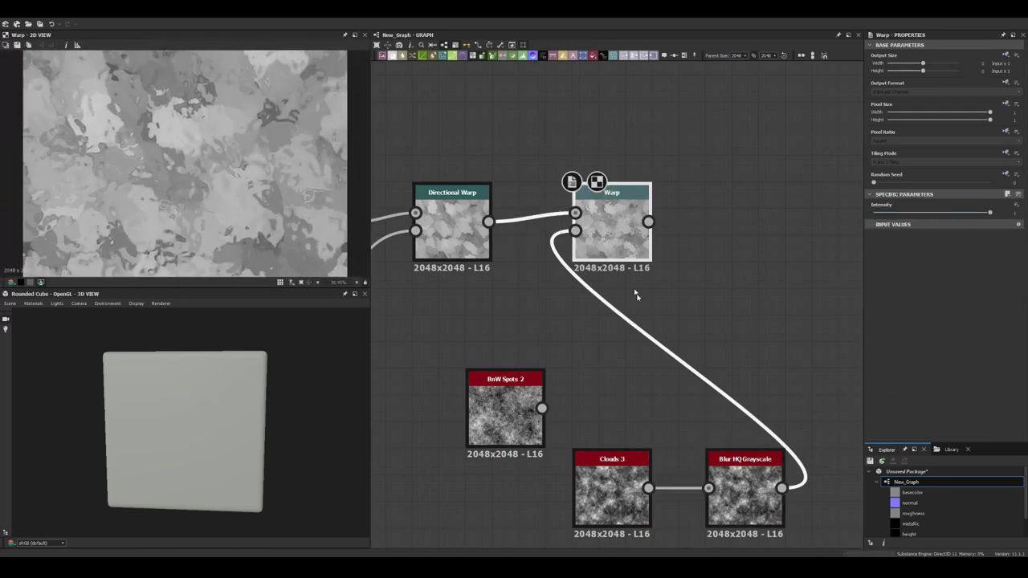
# Step: Add a Directional Warp wired like the Warp, with intensity maxed out
pyautogui.scroll(-3, 502, 301)
pyautogui.scroll(3, 462, 377)
pyautogui.press('space')
pyautogui.write('dir')
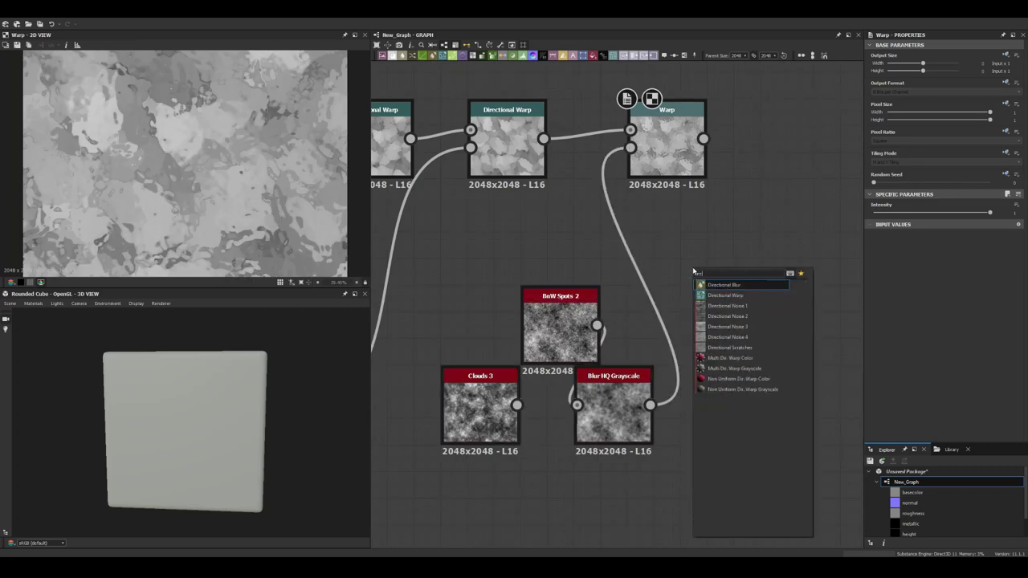
pyautogui.click(722, 277)
pyautogui.moveTo(1012, 210); pyautogui.dragTo(2, 223)
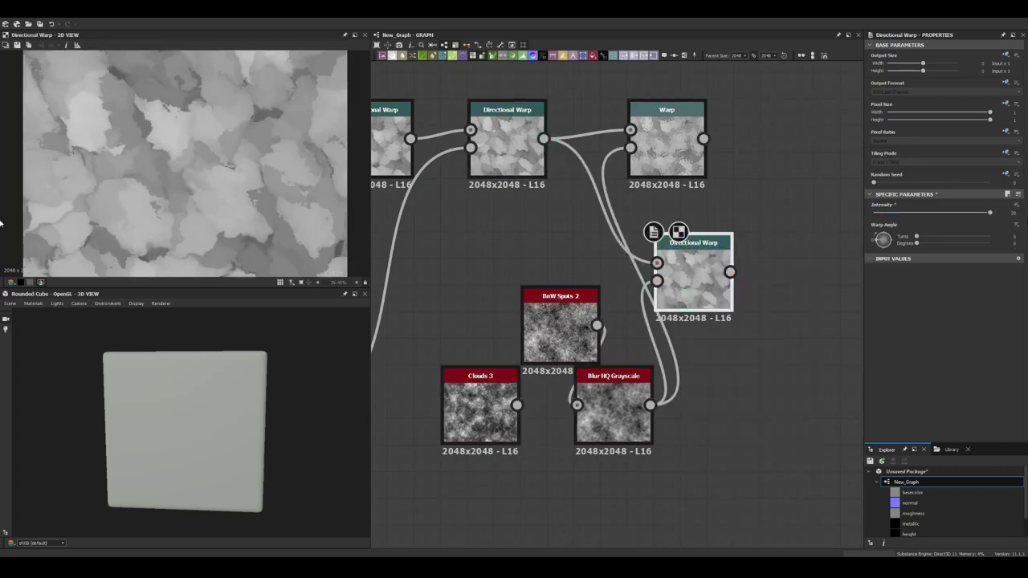
pyautogui.moveTo(695, 277); pyautogui.dragTo(799, 241)
pyautogui.doubleClick(612, 405)
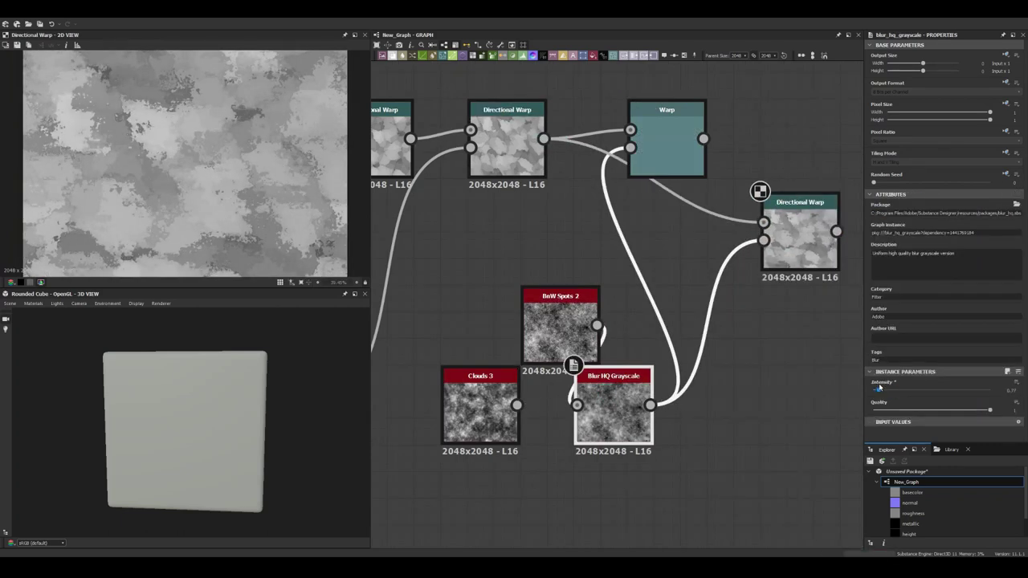
pyautogui.scroll(5, 205, 202)
pyautogui.scroll(-5, 205, 202)
# Step: Rewire BnW Spots 2 into Blur HQ Grayscale and delete the unused Gaussian Noise node
pyautogui.scroll(-1, 604, 250)
pyautogui.moveTo(799, 237)
pyautogui.mouseDown(button='middle')
pyautogui.moveTo(604, 250)
pyautogui.moveTo(490, 161)
pyautogui.mouseUp(button='middle')
pyautogui.click(604, 250)
pyautogui.scroll(-2, 489, 161)
pyautogui.click(540, 337)
pyautogui.scroll(-2, 238, 191)
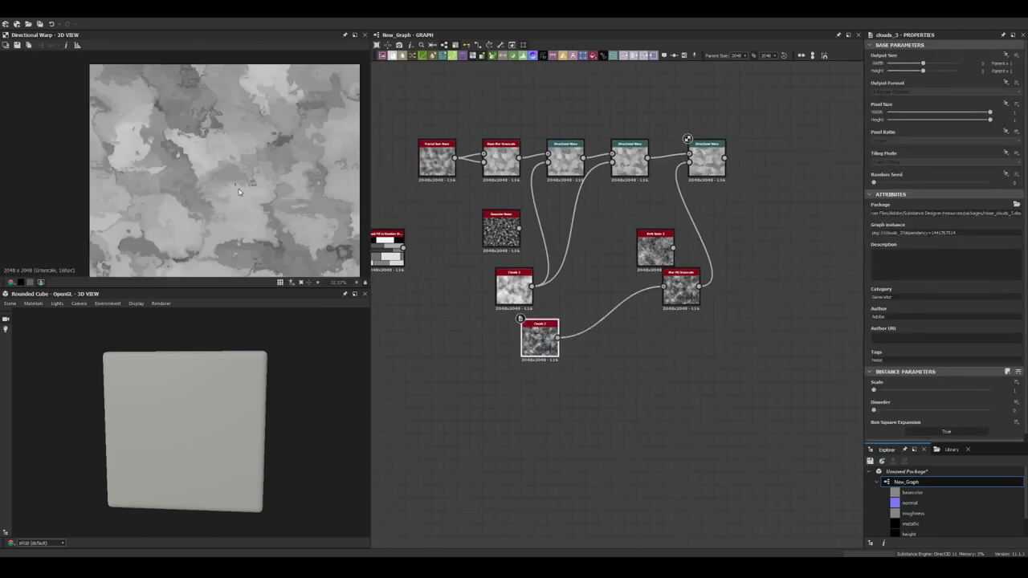
pyautogui.moveTo(239, 191); pyautogui.dragTo(191, 176, button='middle')
pyautogui.moveTo(667, 250)
pyautogui.mouseDown()
pyautogui.moveTo(629, 287)
pyautogui.moveTo(681, 224)
pyautogui.mouseUp()
pyautogui.click(501, 229)
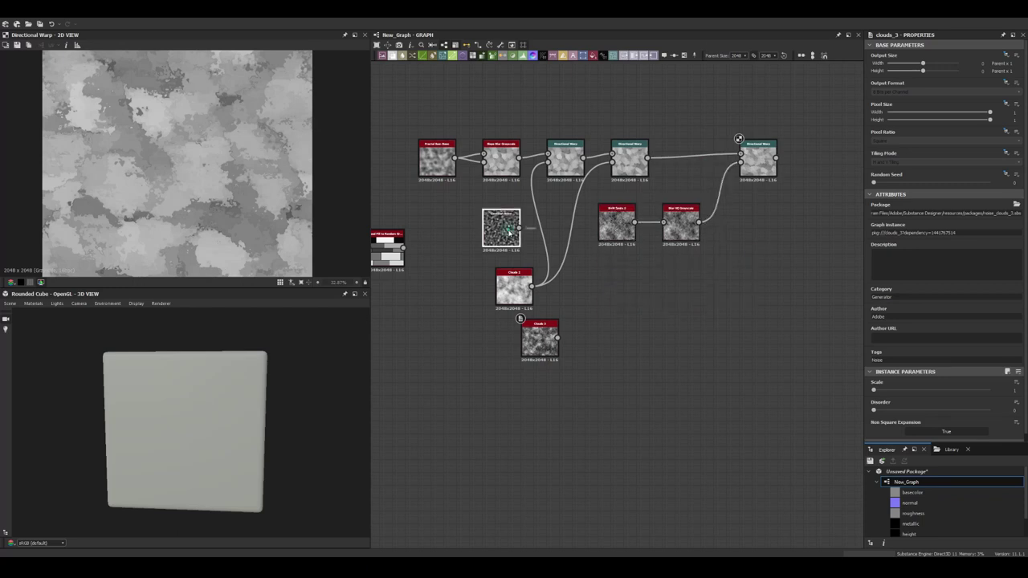
pyautogui.press('Delete')
pyautogui.moveTo(514, 289); pyautogui.dragTo(502, 225)
pyautogui.scroll(-2, 713, 166)
# Step: Add a Vector Warp Grayscale node fed by the warped stucco noise
pyautogui.moveTo(738, 175); pyautogui.dragTo(576, 310, button='middle')
pyautogui.rightClick(576, 310)
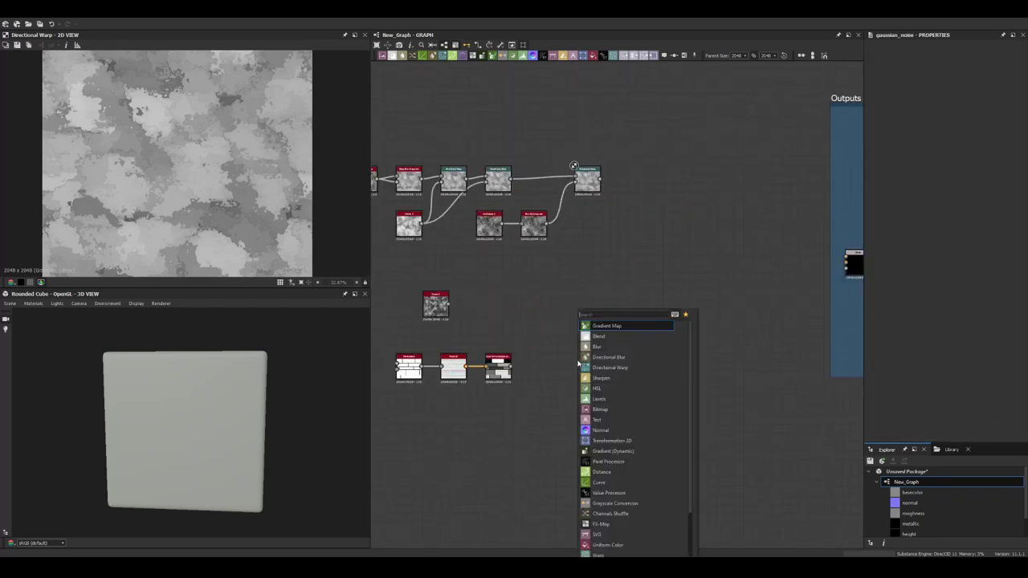
pyautogui.click(615, 358)
pyautogui.scroll(-3, 483, 292)
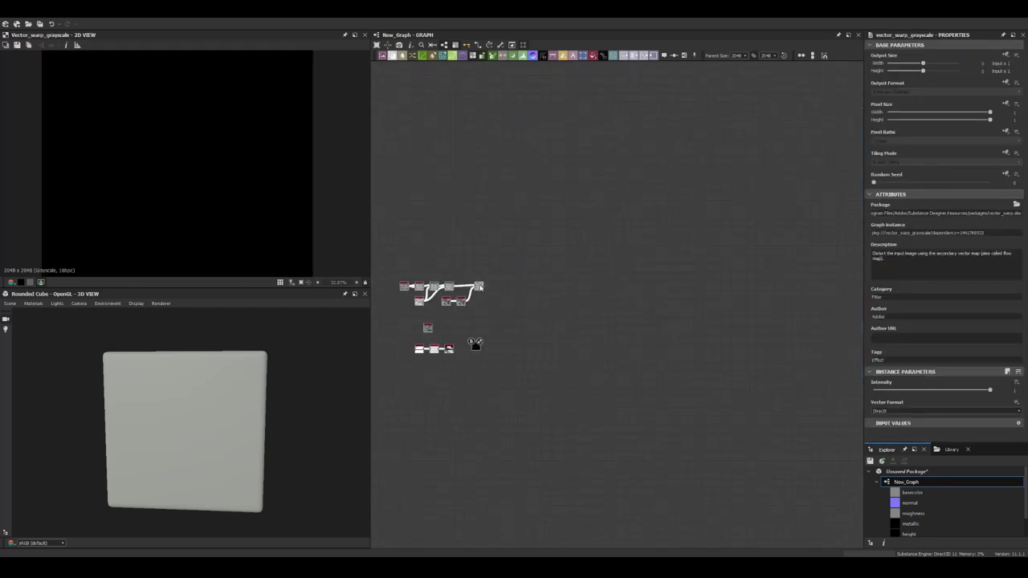
pyautogui.scroll(3, 598, 493)
pyautogui.moveTo(485, 464); pyautogui.dragTo(479, 465)
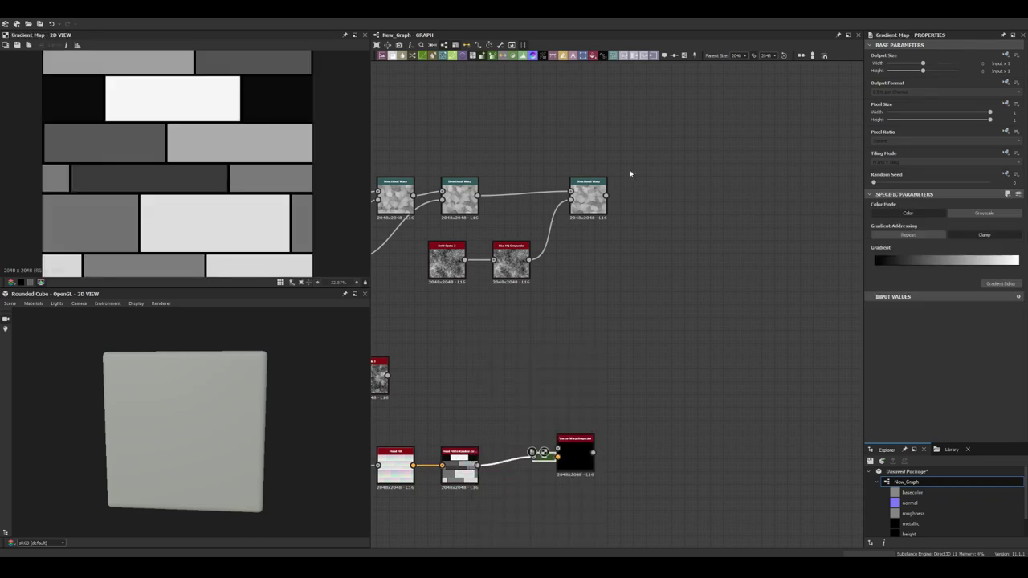
pyautogui.doubleClick(568, 450)
pyautogui.scroll(-3, 568, 451)
pyautogui.scroll(5, 557, 310)
# Step: Add a Distance node from the brick tiles as the Vector Warp's vector map
pyautogui.rightClick(558, 310)
pyautogui.click(578, 316)
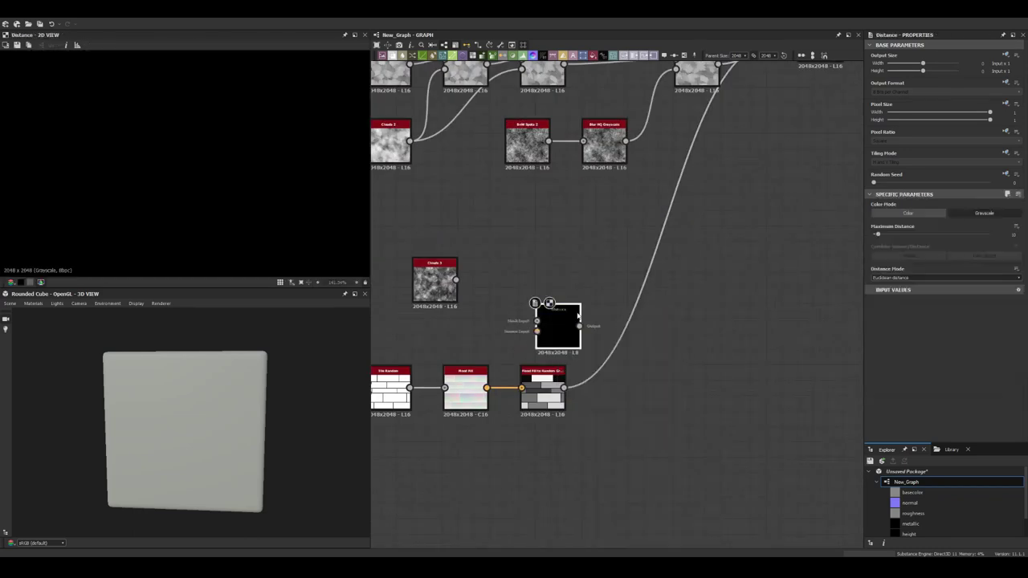
pyautogui.moveTo(506, 343); pyautogui.dragTo(537, 321)
pyautogui.moveTo(537, 329)
pyautogui.mouseDown(button='middle')
pyautogui.moveTo(516, 425)
pyautogui.moveTo(572, 426)
pyautogui.mouseUp(button='middle')
pyautogui.moveTo(615, 421); pyautogui.dragTo(696, 288)
pyautogui.doubleClick(713, 281)
pyautogui.moveTo(716, 396); pyautogui.dragTo(521, 271, button='middle')
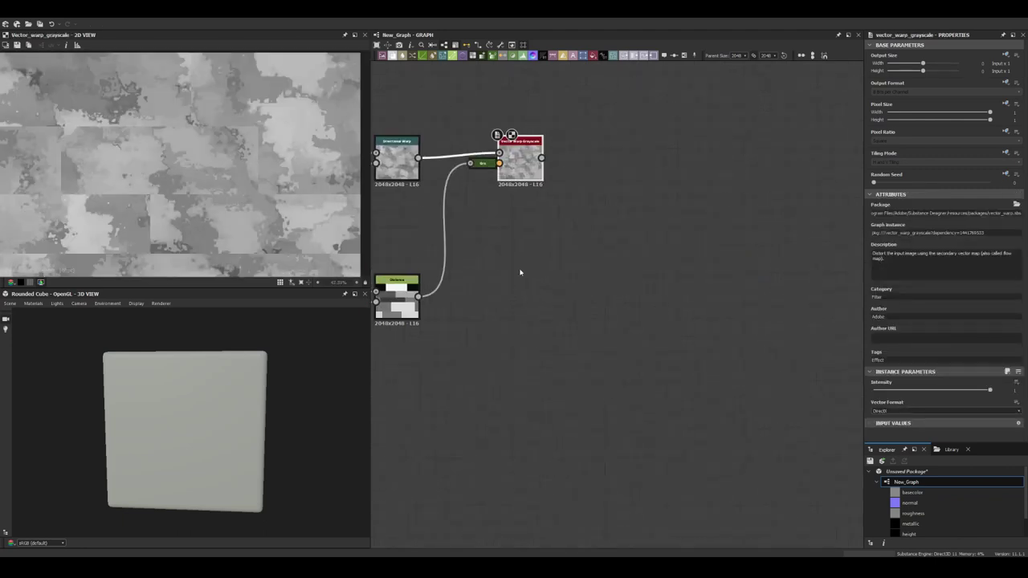
pyautogui.moveTo(402, 240); pyautogui.dragTo(803, 265, button='middle')
# Step: Add a Histogram Select node fed by the random grayscale bricks
pyautogui.click(434, 172)
pyautogui.scroll(-3, 662, 323)
pyautogui.moveTo(662, 324); pyautogui.dragTo(375, 258, button='middle')
pyautogui.press('space')
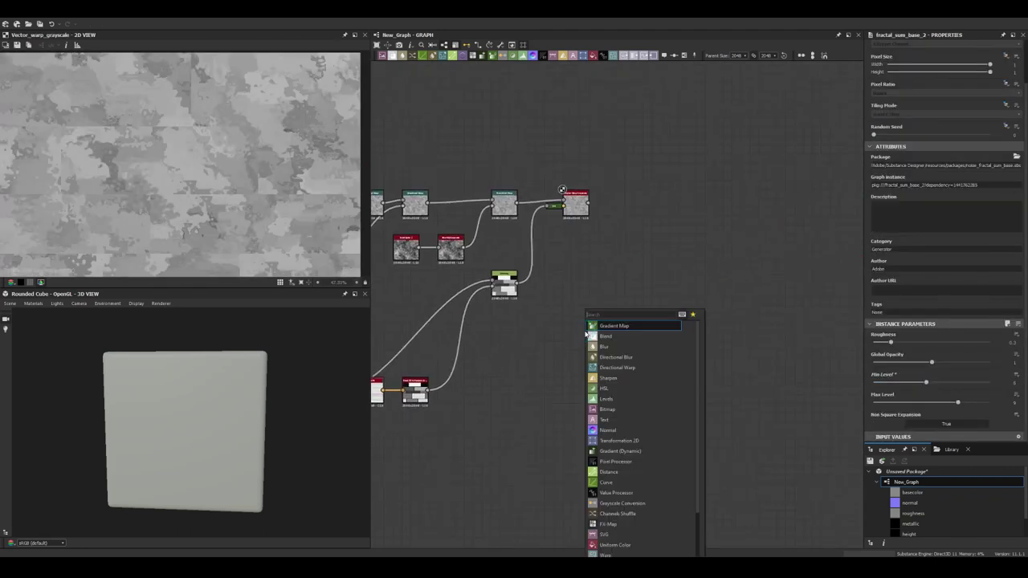
pyautogui.click(611, 353)
pyautogui.press('space')
pyautogui.click(504, 405)
pyautogui.moveTo(518, 284); pyautogui.dragTo(491, 399)
pyautogui.moveTo(504, 408); pyautogui.dragTo(513, 382)
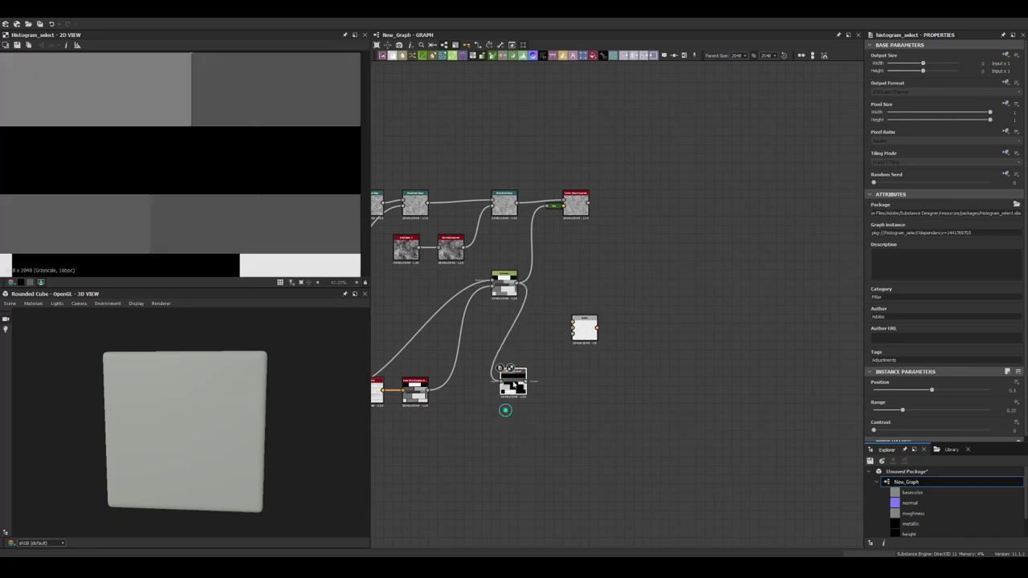
# Step: Tune Histogram Select range, contrast and position, then wire it toward the Blend node
pyautogui.moveTo(902, 404); pyautogui.dragTo(926, 405)
pyautogui.moveTo(873, 425); pyautogui.dragTo(989, 425)
pyautogui.moveTo(932, 385); pyautogui.dragTo(979, 385)
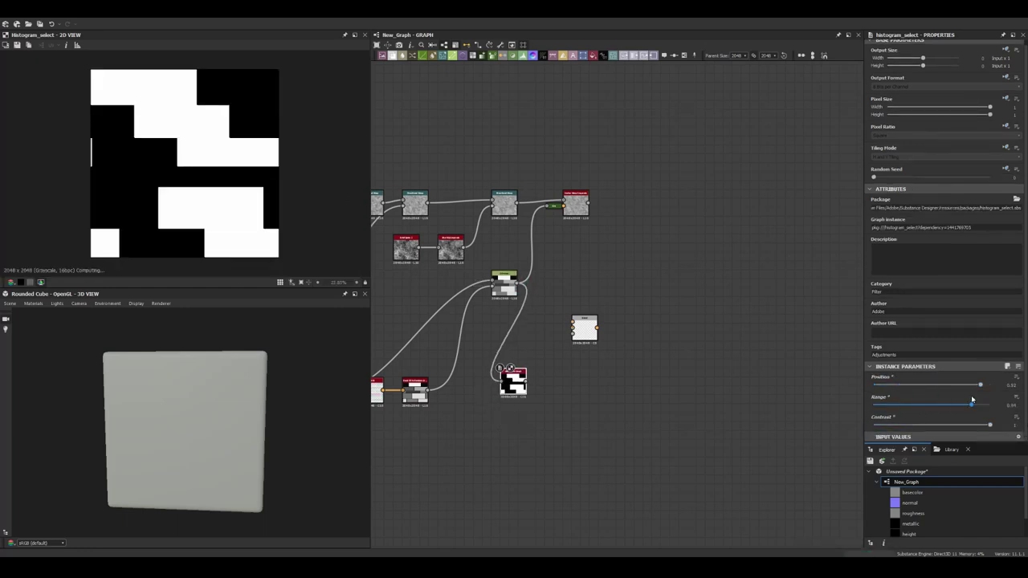
pyautogui.scroll(2, 584, 226)
pyautogui.moveTo(499, 452); pyautogui.dragTo(559, 391)
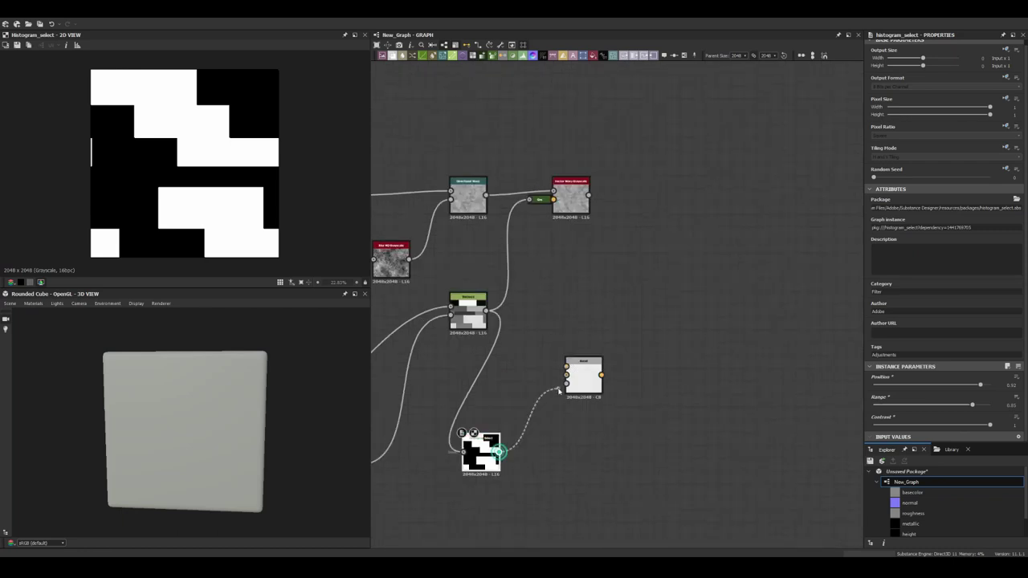
pyautogui.rightClick(577, 195)
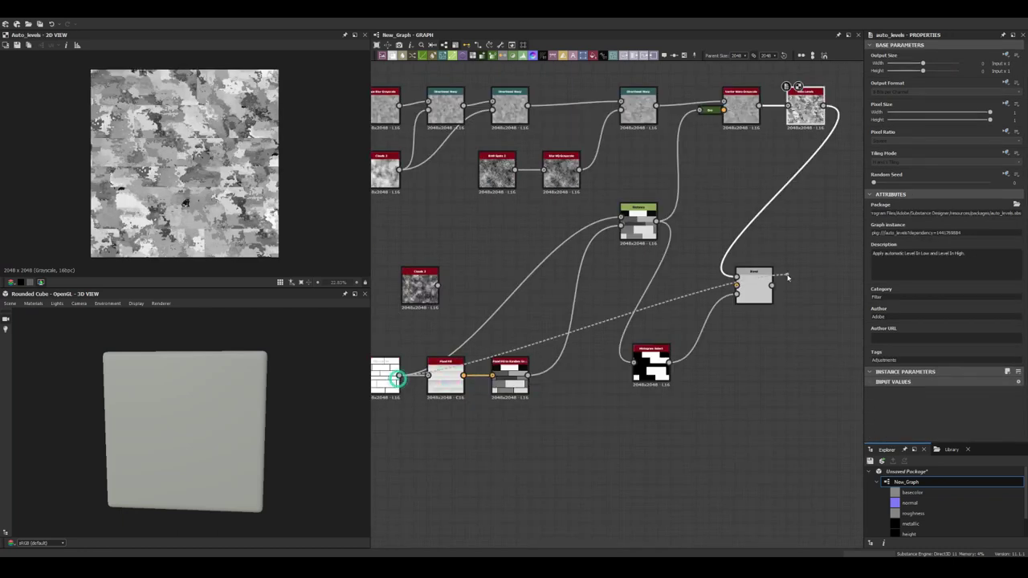
# Step: Use the selected bricks as the Subtract blend mask and route the result to the height output
pyautogui.moveTo(788, 277); pyautogui.dragTo(736, 286)
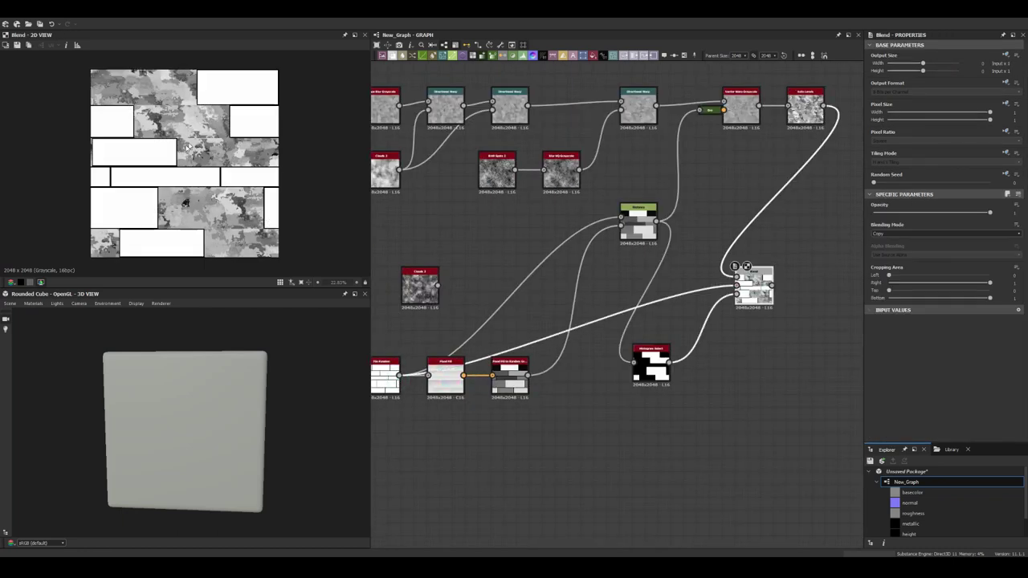
pyautogui.hotkey('ctrl', 'v')
pyautogui.doubleClick(751, 296)
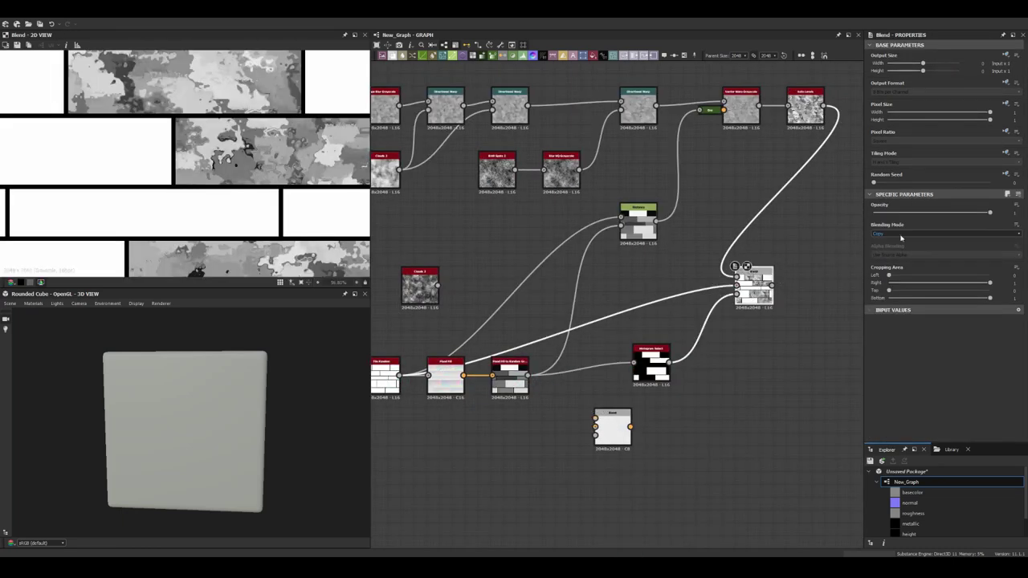
pyautogui.scroll(-3, 534, 291)
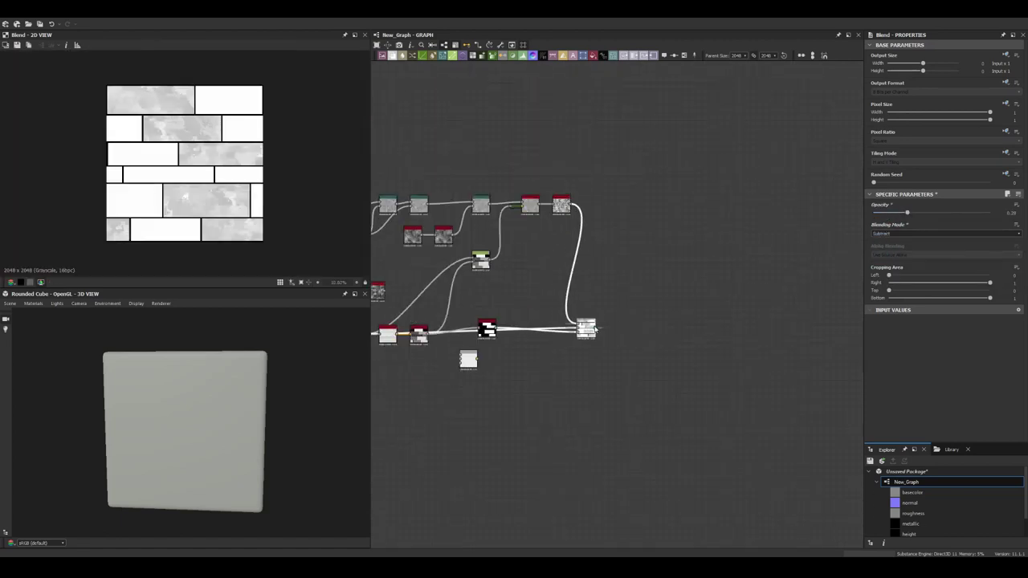
pyautogui.moveTo(595, 329); pyautogui.dragTo(467, 262)
# Step: Set the preview material's DirectX Normal to False for OpenGL normals
pyautogui.scroll(3, 185, 422)
pyautogui.click(33, 303)
pyautogui.click(48, 315)
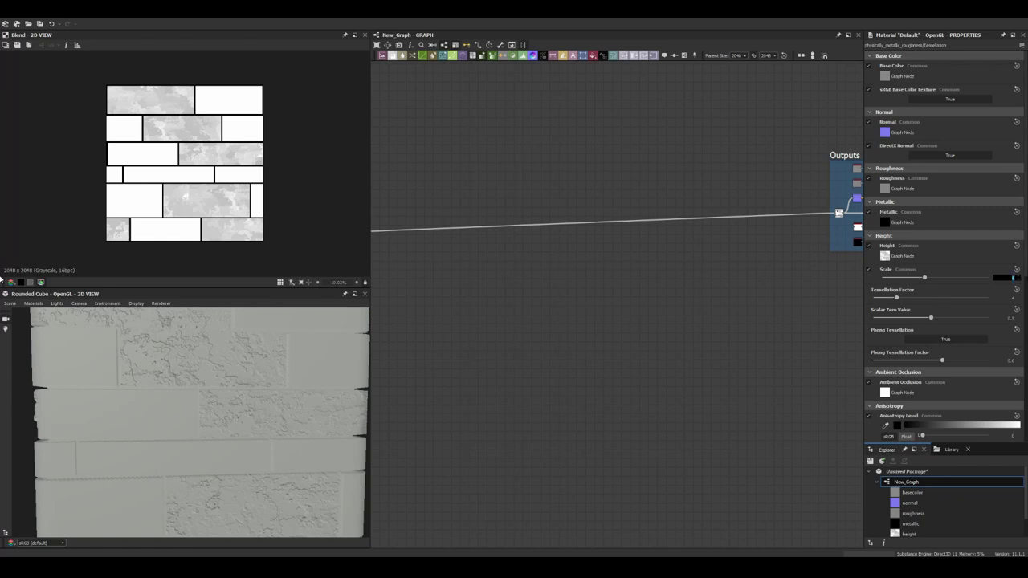
pyautogui.click(934, 157)
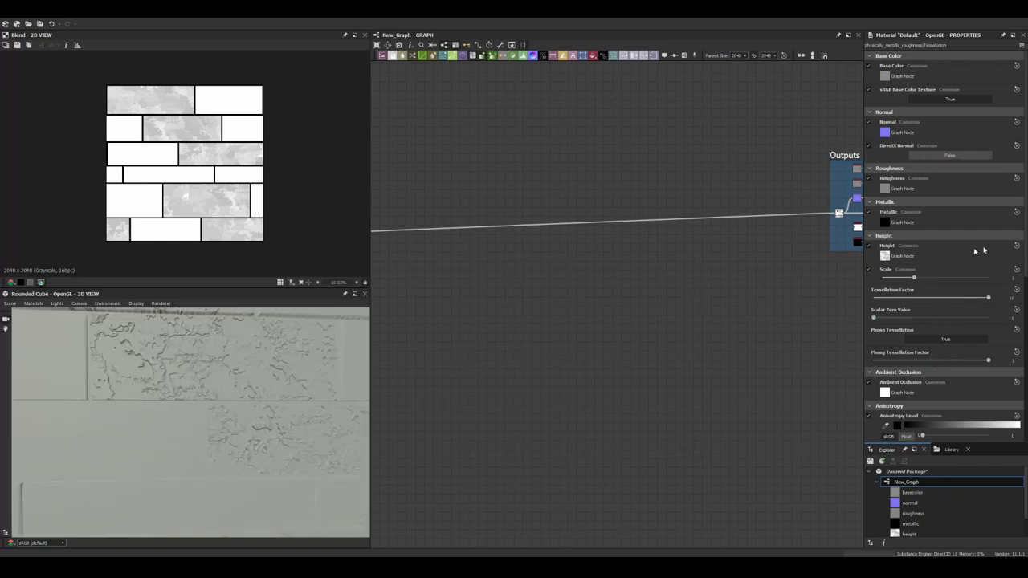
pyautogui.scroll(5, 536, 252)
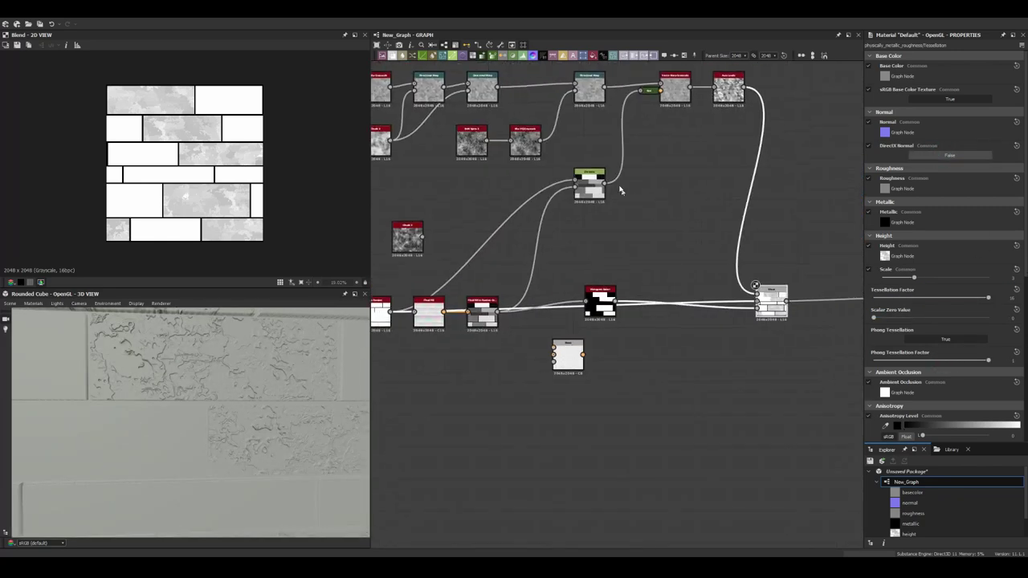
# Step: Add a Bevel node fed by the brick tile mask to round the edges
pyautogui.moveTo(600, 304); pyautogui.dragTo(683, 362)
pyautogui.moveTo(683, 362); pyautogui.dragTo(778, 362, button='middle')
pyautogui.press('space')
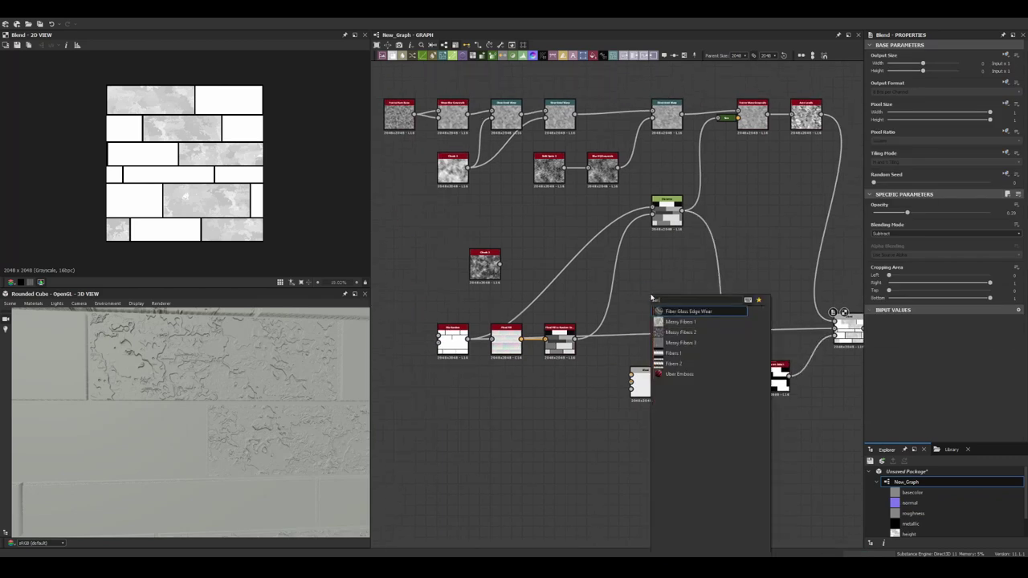
pyautogui.click(682, 309)
pyautogui.moveTo(469, 338); pyautogui.dragTo(630, 296)
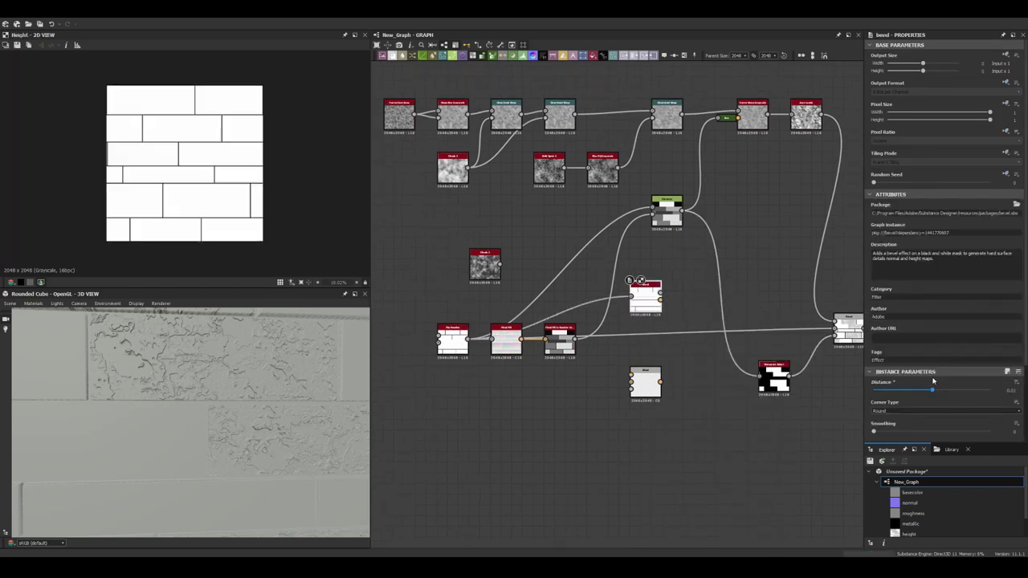
pyautogui.scroll(-3, 230, 390)
# Step: Inspect the Default preview material's settings while orbiting the 3D preview to a cube corner
pyautogui.moveTo(229, 390); pyautogui.dragTo(252, 383)
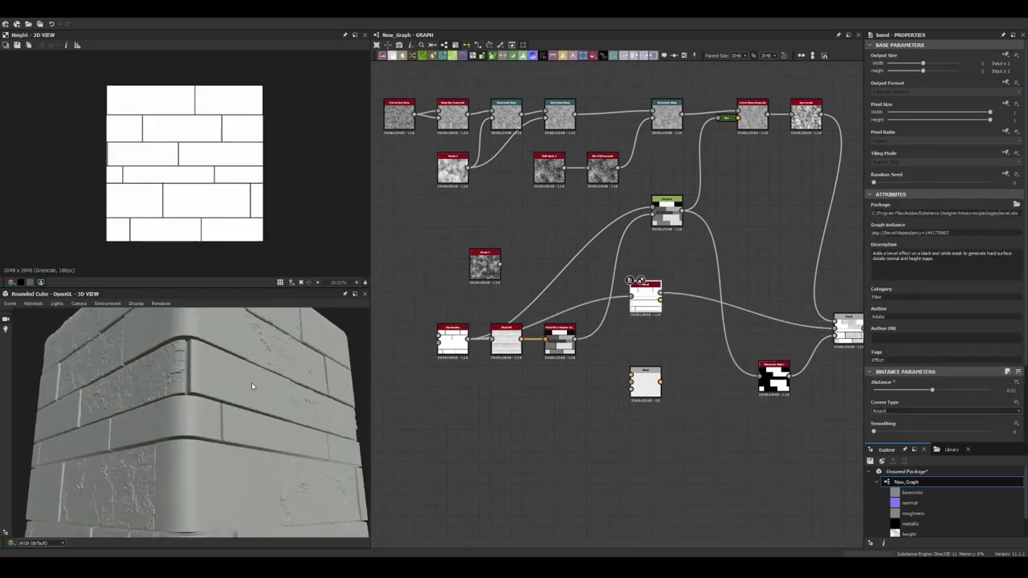
pyautogui.click(33, 304)
pyautogui.moveTo(50, 318)
pyautogui.click(84, 314)
pyautogui.scroll(3, 201, 417)
pyautogui.scroll(3, 201, 418)
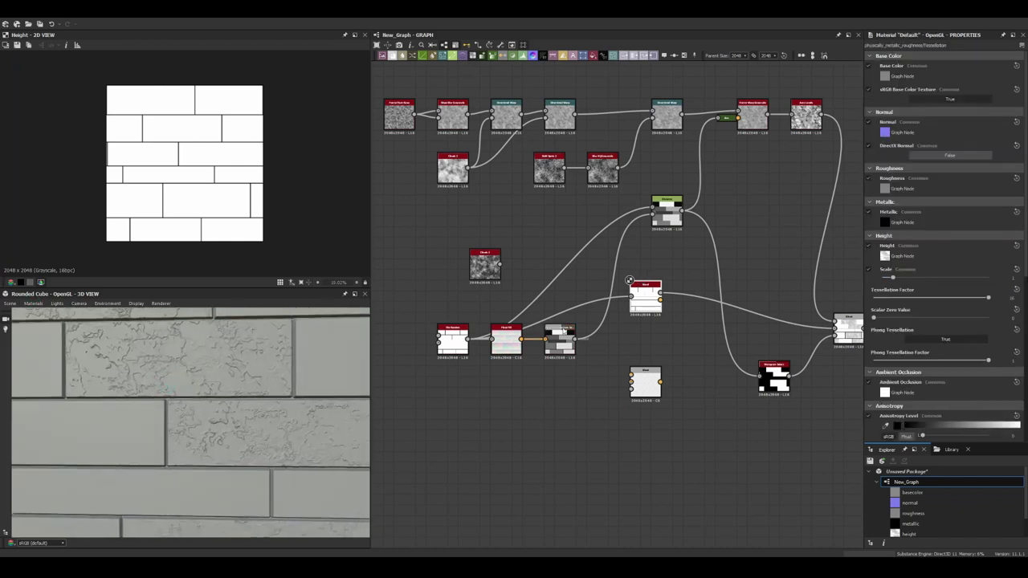
pyautogui.scroll(5, 565, 257)
pyautogui.scroll(-5, 564, 257)
# Step: Lower the HBAO Height Depth for shallower ambient occlusion and check the normal map output
pyautogui.doubleClick(643, 321)
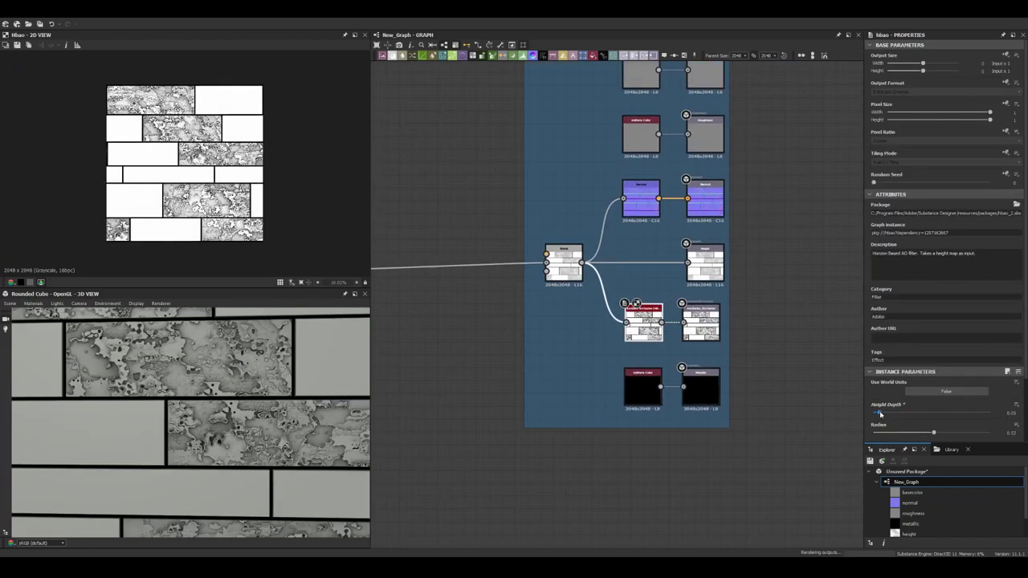
pyautogui.moveTo(877, 412); pyautogui.dragTo(876, 412)
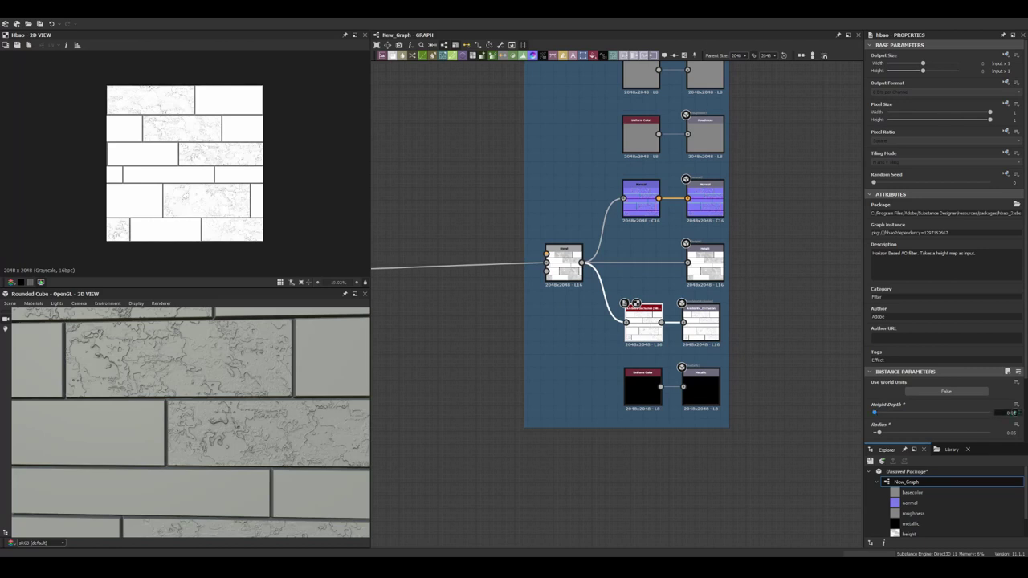
pyautogui.doubleClick(641, 199)
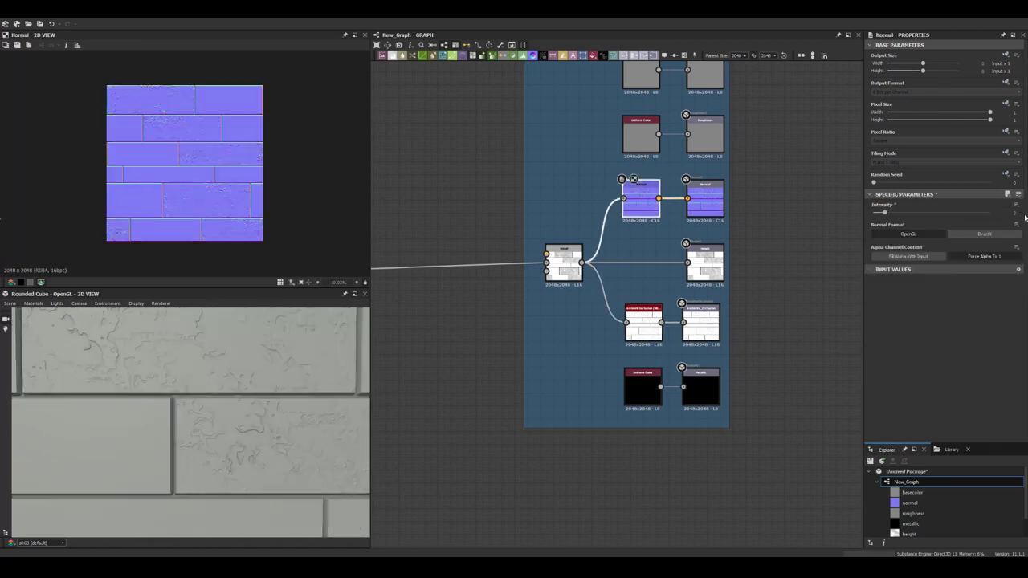
pyautogui.scroll(-2, 159, 377)
pyautogui.scroll(-2, 217, 377)
pyautogui.scroll(5, 216, 377)
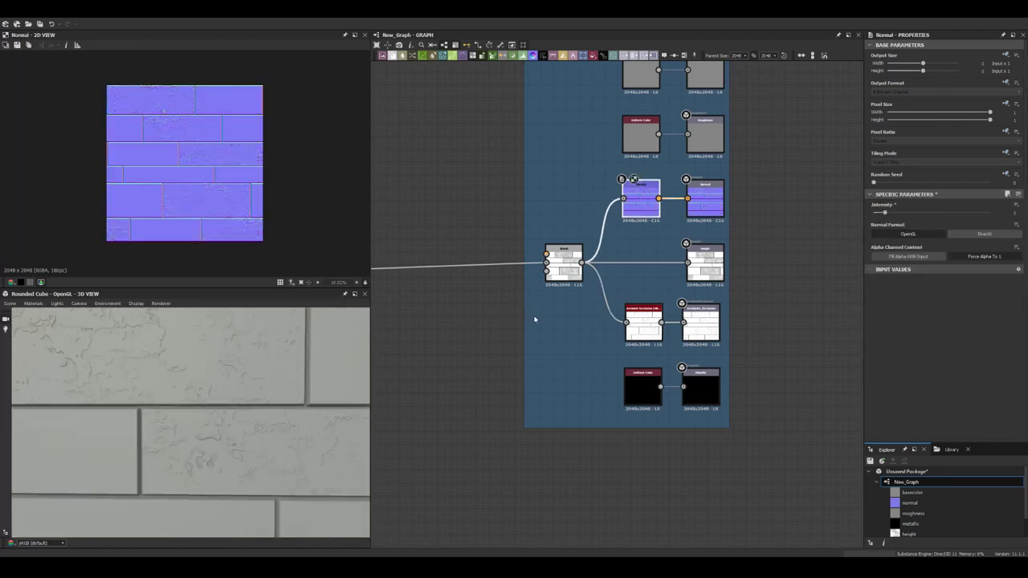
pyautogui.scroll(5, 535, 317)
pyautogui.scroll(-3, 758, 215)
# Step: Add an Invert Grayscale node after Auto Levels to invert the warped stucco noise
pyautogui.scroll(-2, 207, 374)
pyautogui.scroll(2, 206, 374)
pyautogui.scroll(4, 209, 390)
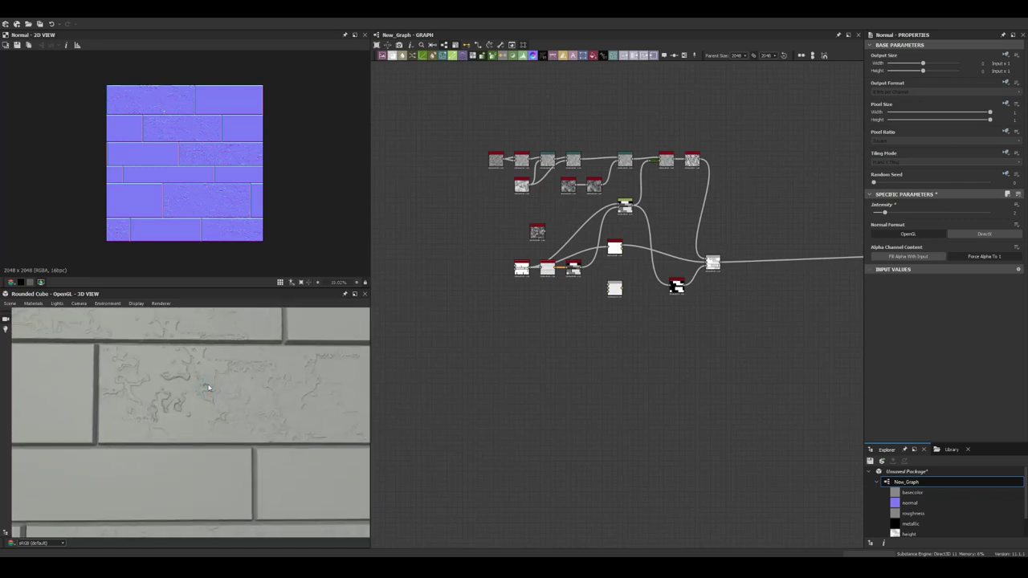
pyautogui.scroll(-2, 600, 244)
pyautogui.scroll(3, 600, 244)
pyautogui.rightClick(611, 239)
pyautogui.click(635, 265)
# Step: Add a Curve node beside the Bevel and feed the bevelled brick mask into it
pyautogui.scroll(-2, 178, 356)
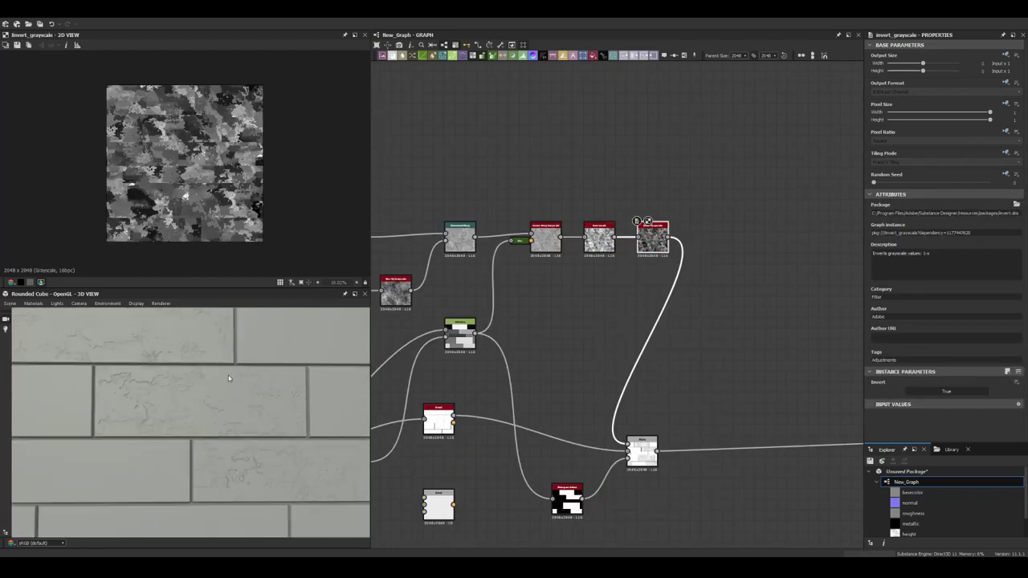
pyautogui.scroll(3, 179, 356)
pyautogui.scroll(-3, 179, 356)
pyautogui.moveTo(514, 367)
pyautogui.mouseDown(button='middle')
pyautogui.moveTo(578, 337)
pyautogui.moveTo(687, 315)
pyautogui.mouseUp(button='middle')
pyautogui.scroll(3, 178, 356)
pyautogui.scroll(2, 656, 258)
pyautogui.moveTo(656, 258); pyautogui.dragTo(567, 284, button='middle')
pyautogui.rightClick(567, 284)
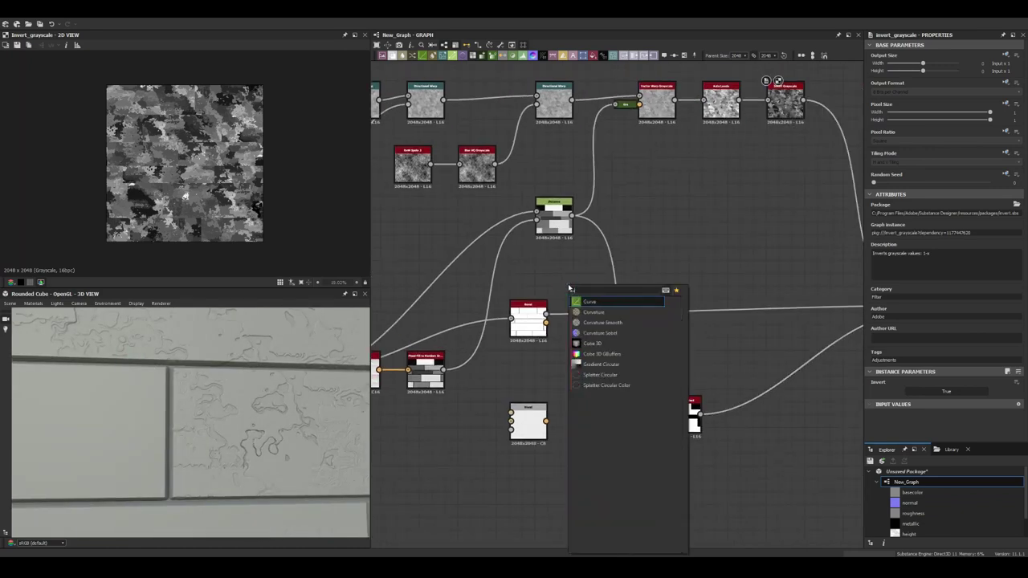
pyautogui.click(594, 321)
pyautogui.moveTo(546, 295); pyautogui.dragTo(550, 281)
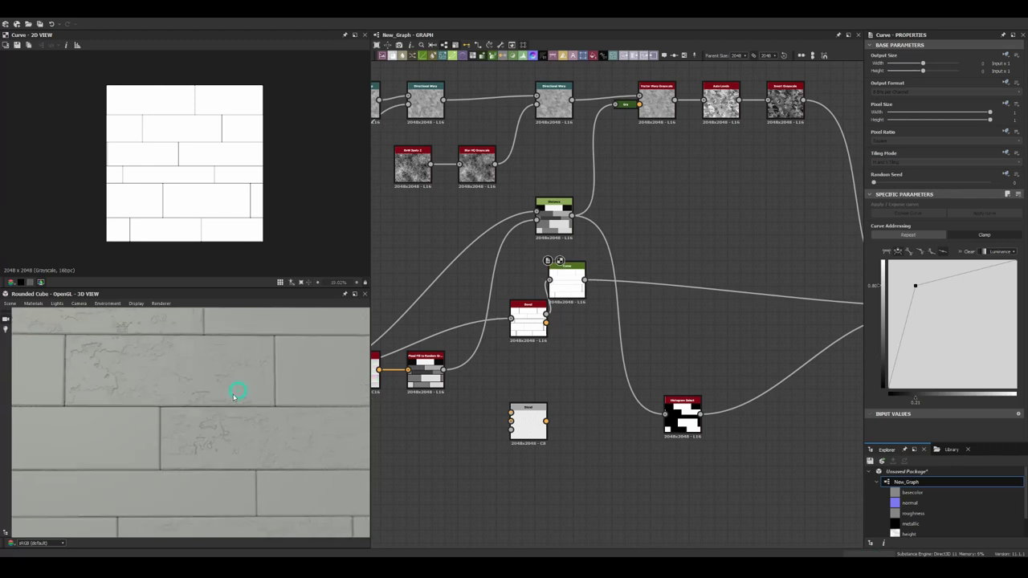
# Step: Drag the curve's control point to steepen the brick edge falloff
pyautogui.scroll(2, 129, 403)
pyautogui.moveTo(926, 270); pyautogui.dragTo(901, 338)
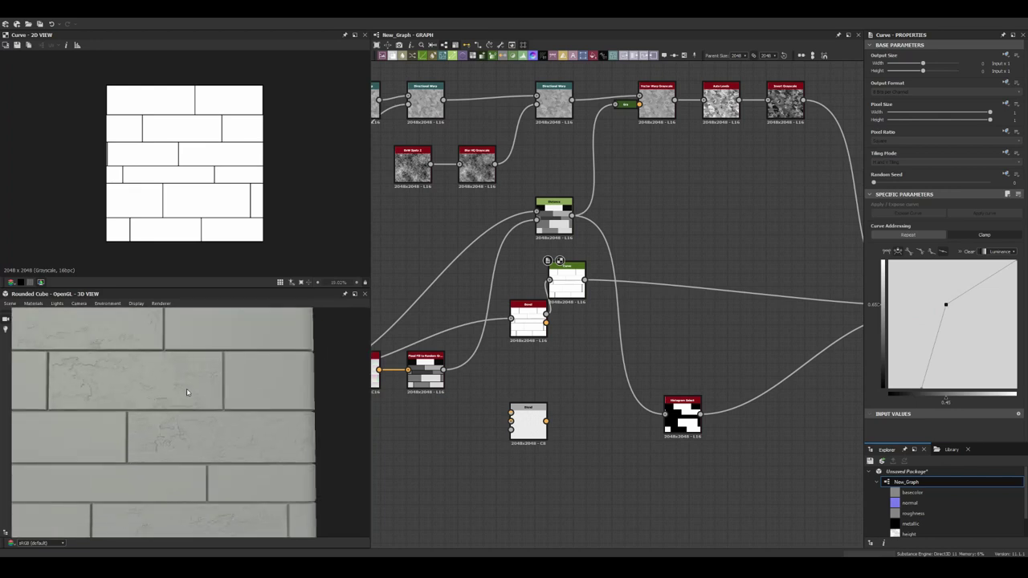
pyautogui.scroll(-3, 636, 320)
pyautogui.moveTo(636, 320); pyautogui.dragTo(490, 324, button='middle')
# Step: Add a Tile Sampler node and place it to the right, below the upper node group
pyautogui.press('space')
pyautogui.write('til')
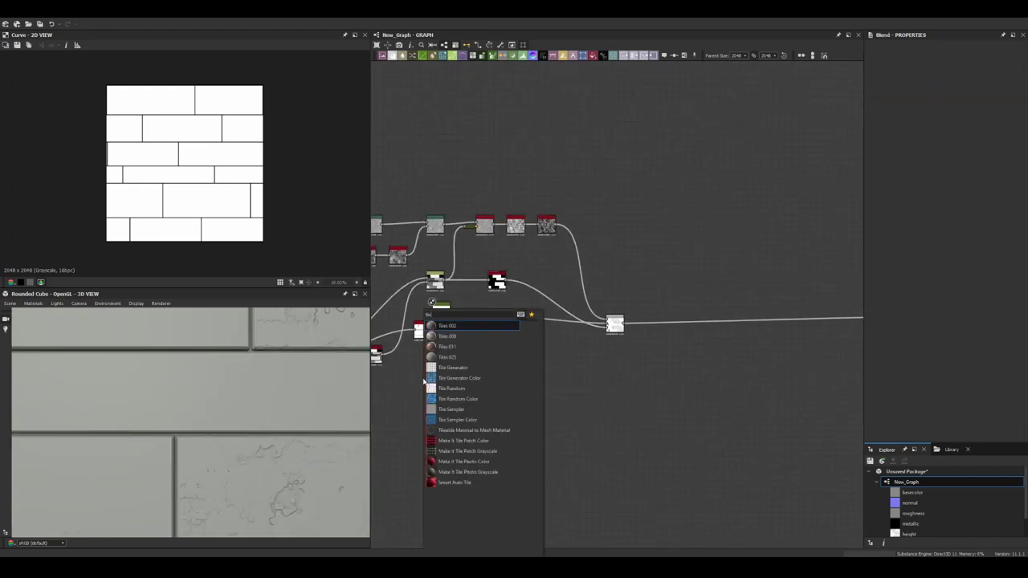
pyautogui.click(531, 372)
pyautogui.moveTo(540, 299); pyautogui.dragTo(533, 219)
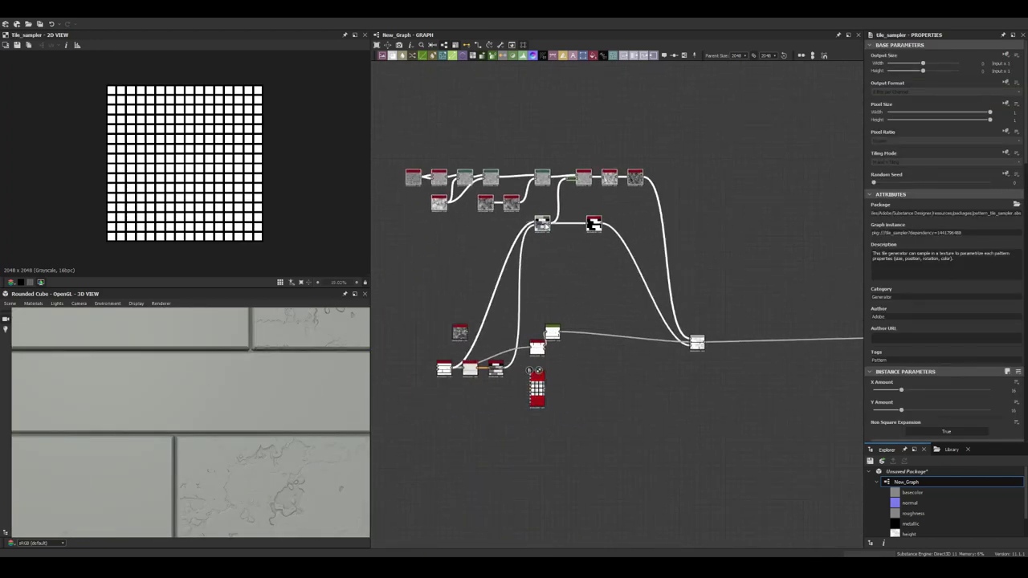
pyautogui.moveTo(609, 399); pyautogui.dragTo(634, 388)
pyautogui.scroll(5, 548, 345)
pyautogui.scroll(-5, 548, 345)
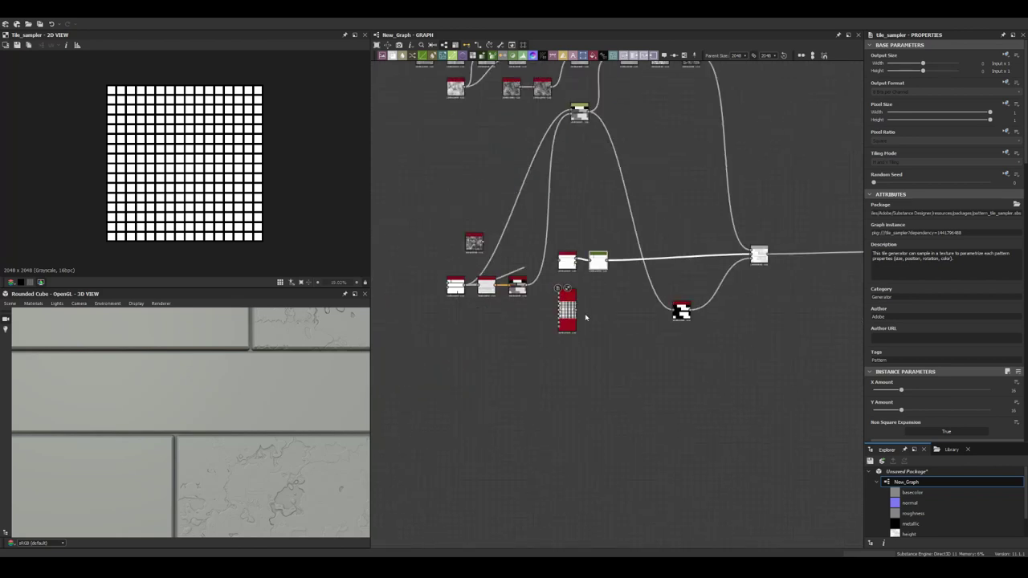
pyautogui.moveTo(567, 310); pyautogui.dragTo(771, 372)
pyautogui.scroll(2, 770, 372)
pyautogui.scroll(-3, 771, 373)
pyautogui.scroll(2, 612, 293)
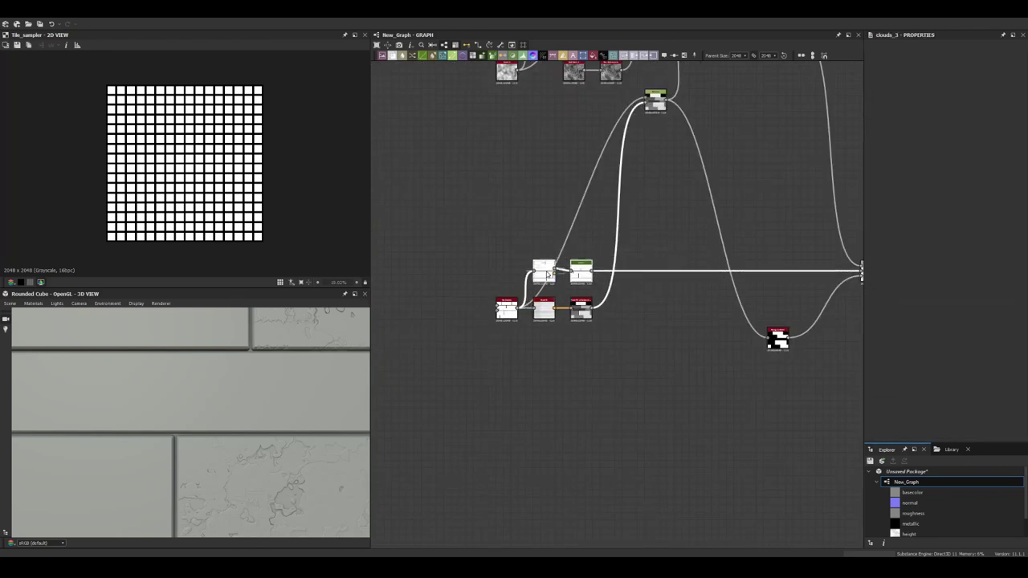
pyautogui.scroll(2, 594, 241)
pyautogui.scroll(-2, 744, 408)
# Step: Set the Tile Sampler's Scale, Mask Random, Position Random and Offset for sparse random paraboloid dots
pyautogui.click(747, 412)
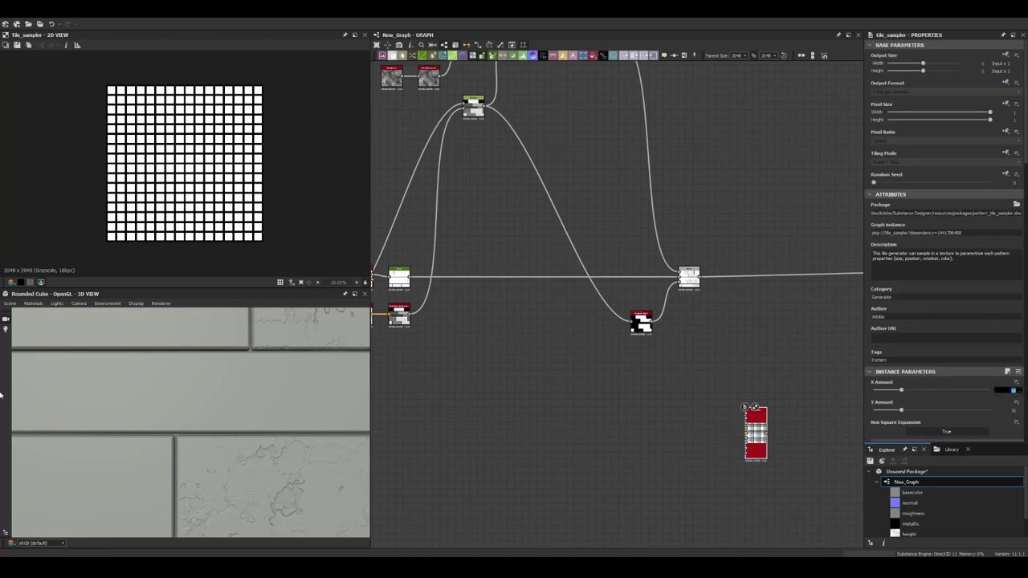
pyautogui.scroll(3, 357, 261)
pyautogui.scroll(-3, 939, 241)
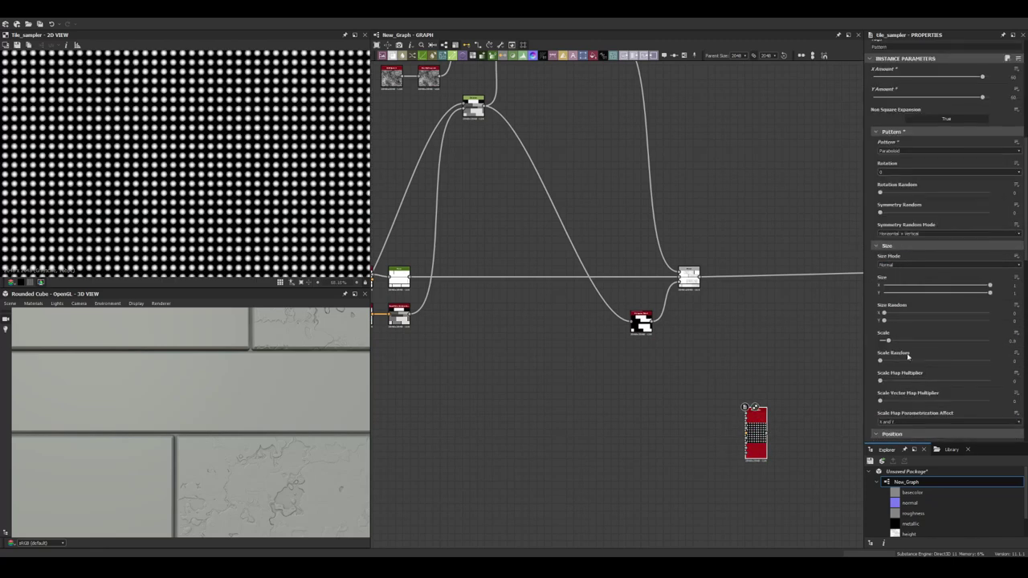
pyautogui.moveTo(891, 342); pyautogui.dragTo(968, 362)
pyautogui.scroll(2, 929, 261)
pyautogui.scroll(-5, 185, 160)
pyautogui.scroll(-5, 948, 241)
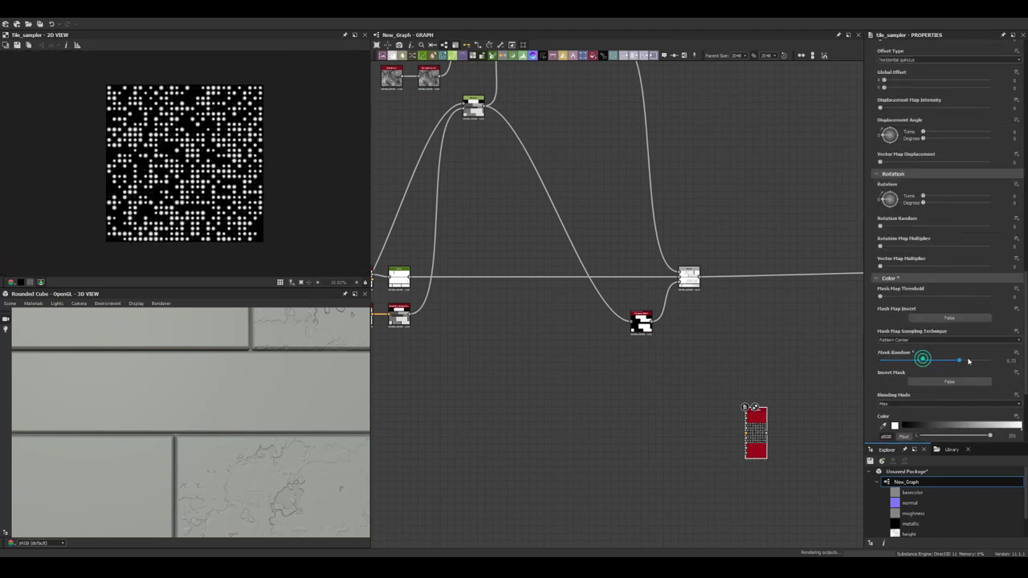
# Step: Feed the existing brick Blend result into a new Blend node
pyautogui.scroll(3, 889, 263)
pyautogui.scroll(1, 549, 168)
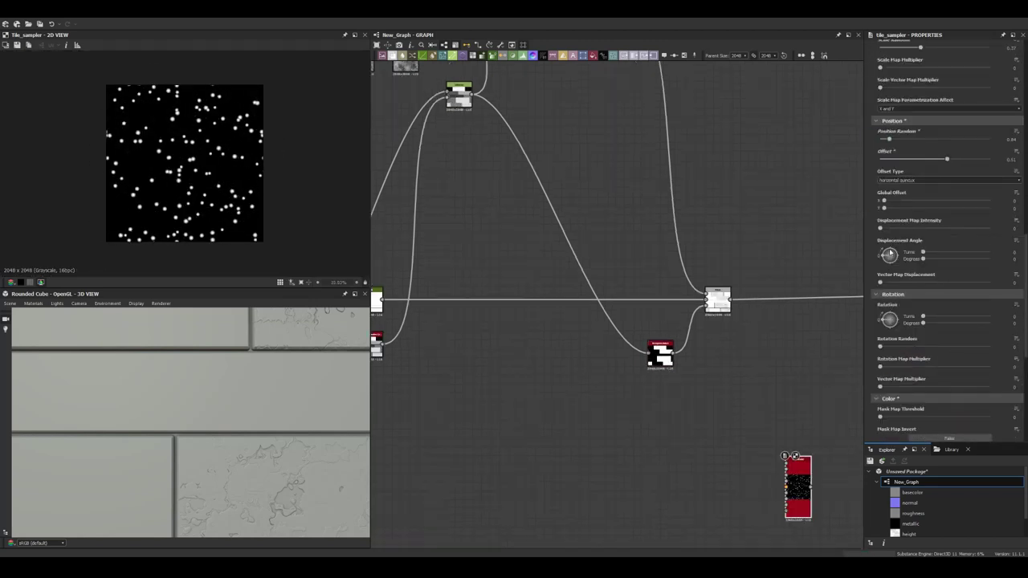
pyautogui.scroll(3, 921, 193)
pyautogui.scroll(-3, 666, 337)
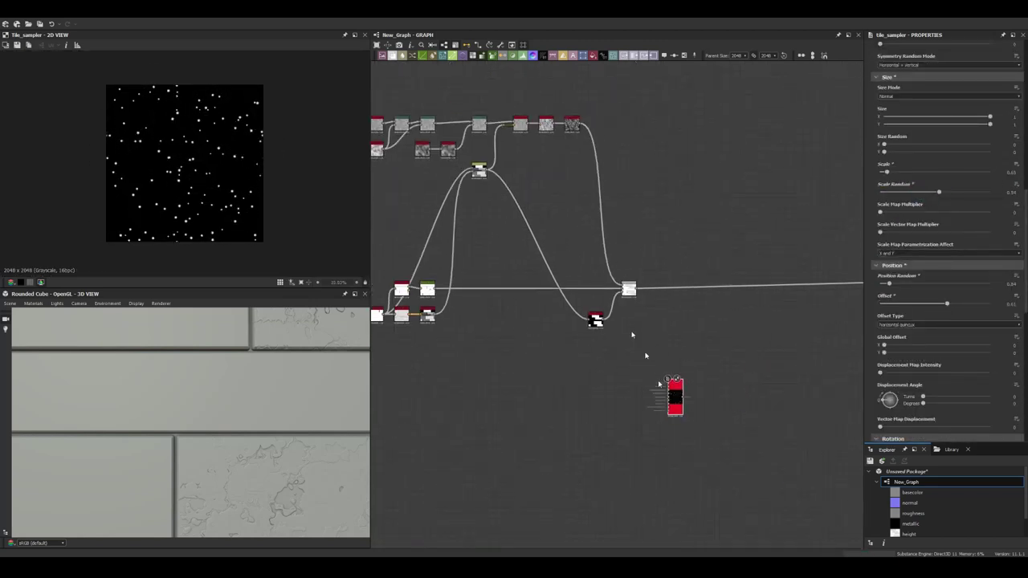
pyautogui.moveTo(633, 287); pyautogui.dragTo(672, 305)
pyautogui.scroll(4, 678, 325)
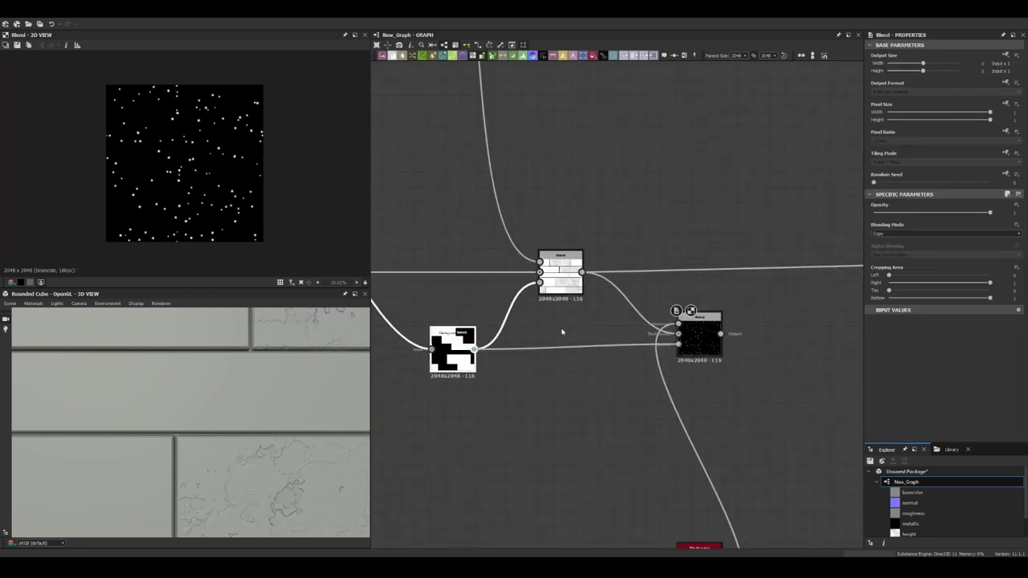
# Step: Mask the Blend with an inverted brick mask, using Subtract mode at 0.31 opacity
pyautogui.press('space')
pyautogui.click(492, 419)
pyautogui.moveTo(597, 380); pyautogui.dragTo(701, 341)
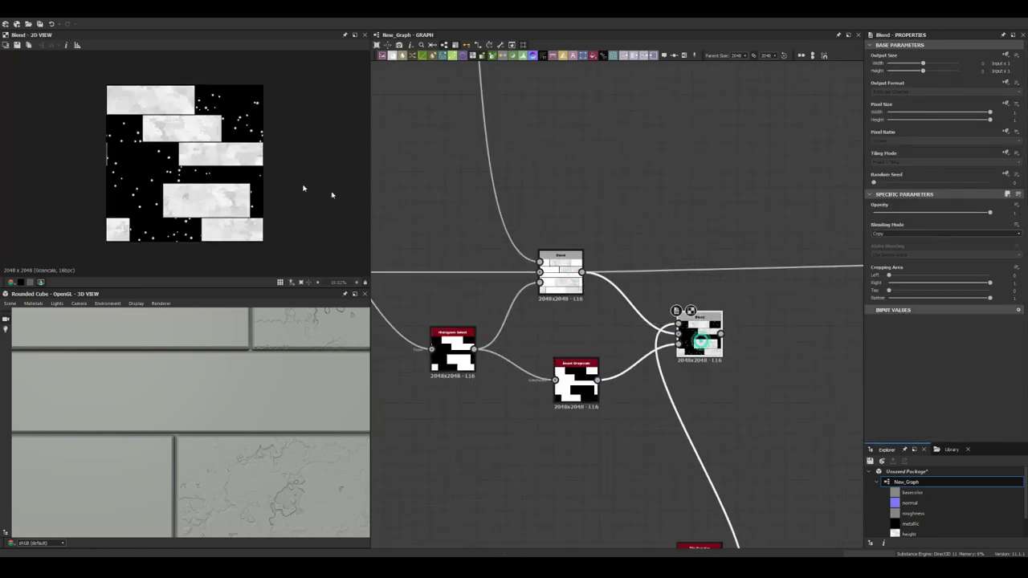
pyautogui.click(897, 240)
pyautogui.moveTo(897, 214); pyautogui.dragTo(909, 213)
# Step: Inspect the brick dents in the 2D preview with the whole texture fitted
pyautogui.scroll(3, 185, 160)
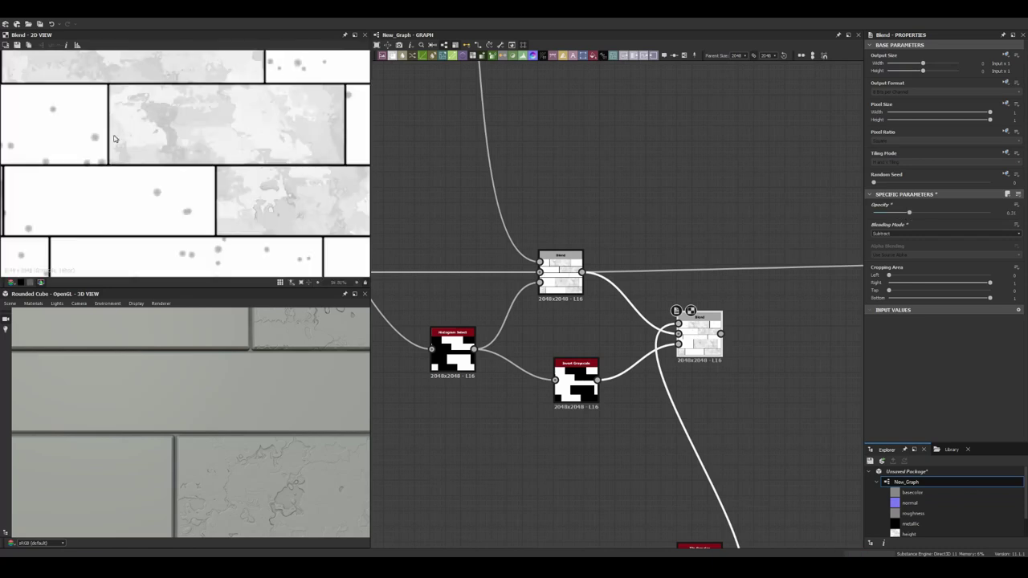
pyautogui.moveTo(185, 160); pyautogui.dragTo(50, 178, button='middle')
pyautogui.press('f')
pyautogui.moveTo(622, 284); pyautogui.dragTo(493, 239, button='middle')
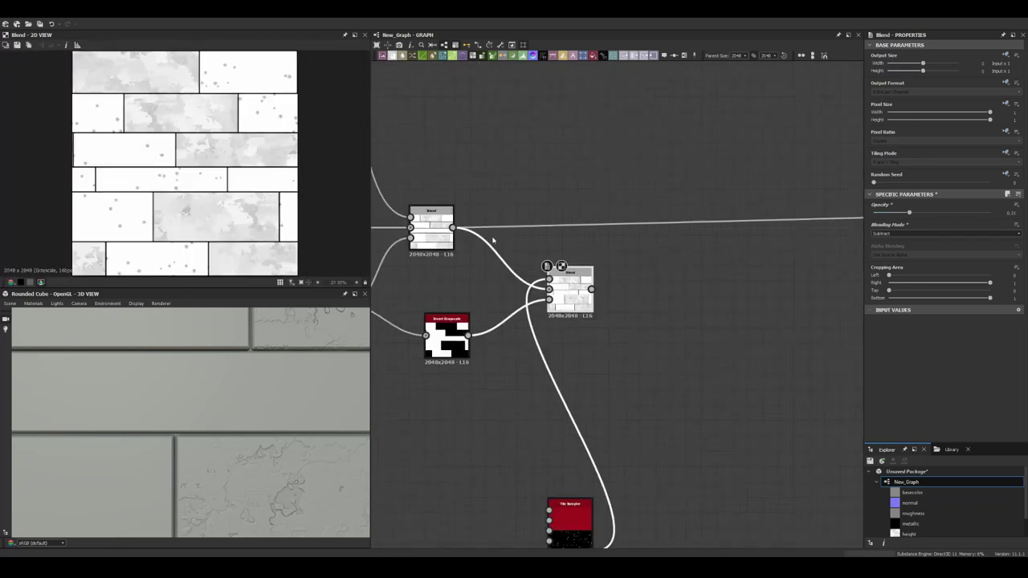
pyautogui.scroll(3, 246, 357)
pyautogui.scroll(3, 265, 374)
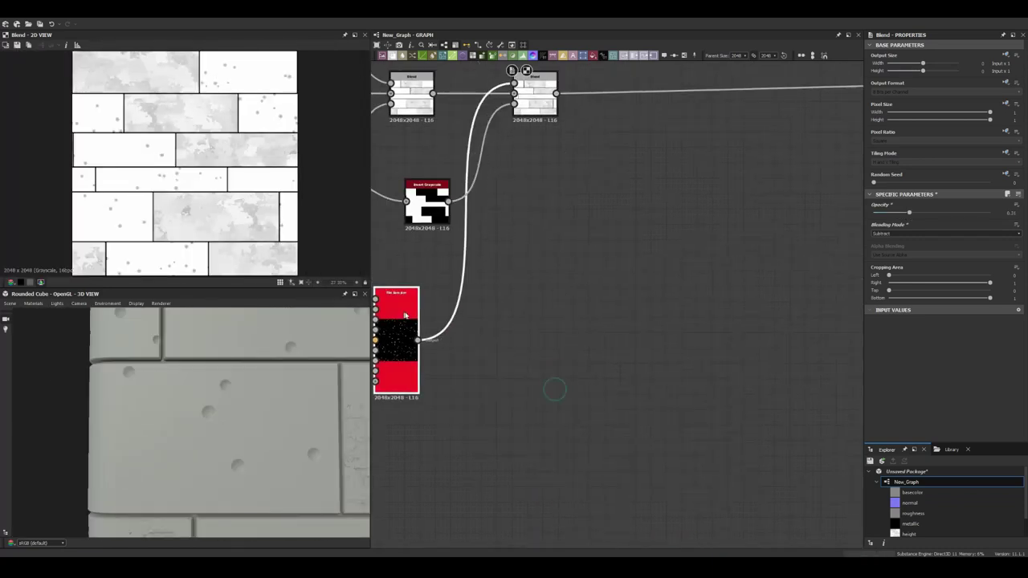
# Step: Duplicate the dot Tile Sampler with Ctrl+D and select the copy
pyautogui.click(426, 337)
pyautogui.scroll(-3, 971, 340)
pyautogui.scroll(-3, 277, 397)
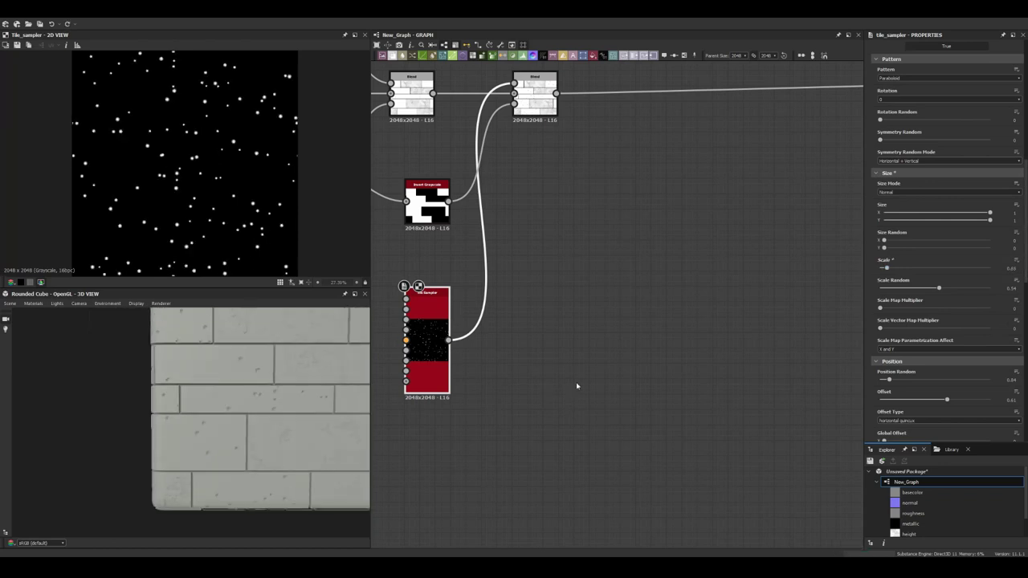
pyautogui.scroll(-15, 979, 339)
pyautogui.hotkey('ctrl', 'd')
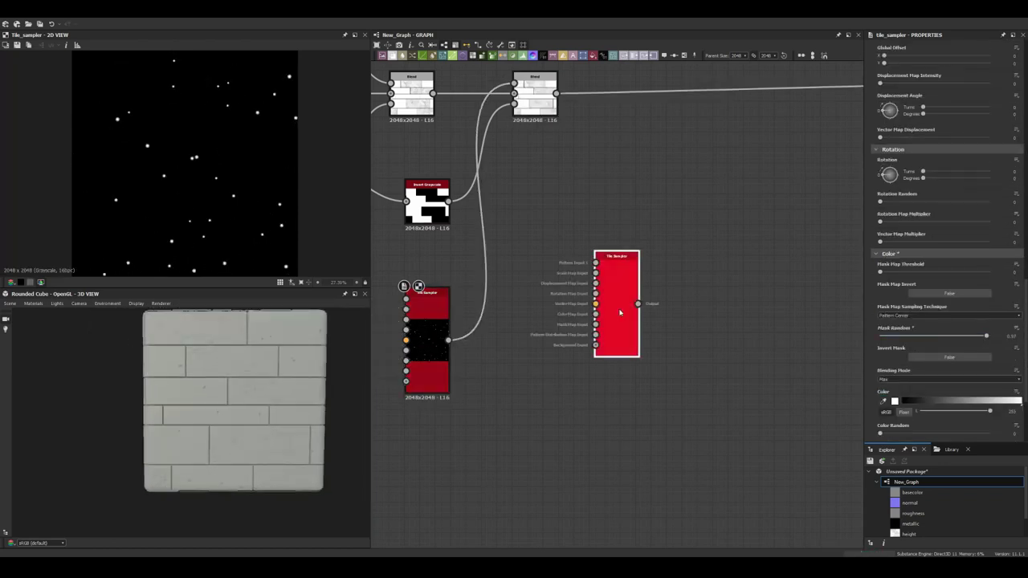
pyautogui.click(440, 437)
# Step: Chain a Blur HQ Grayscale and an Auto Levels node after the first dots
pyautogui.scroll(-5, 557, 298)
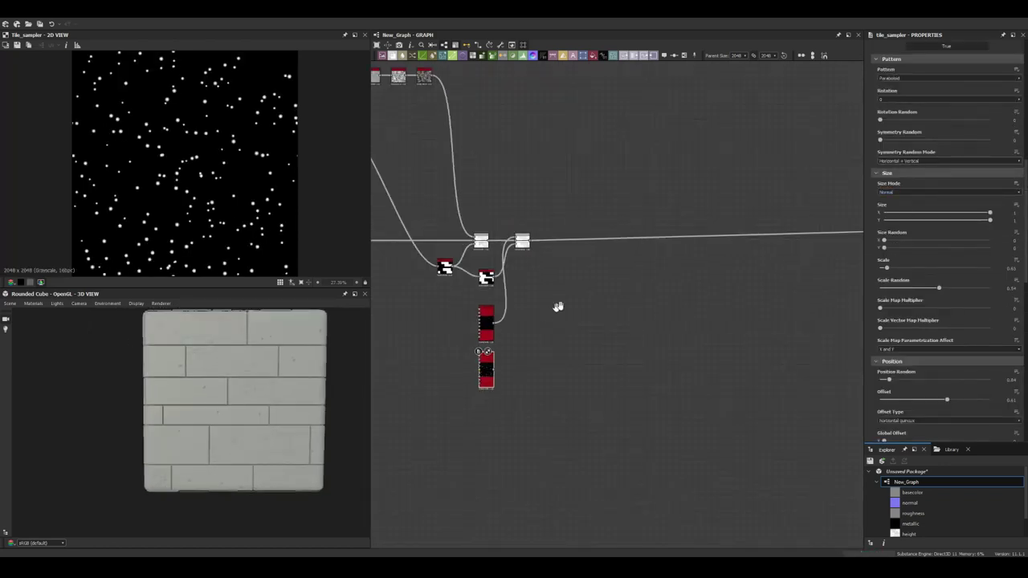
pyautogui.scroll(5, 557, 298)
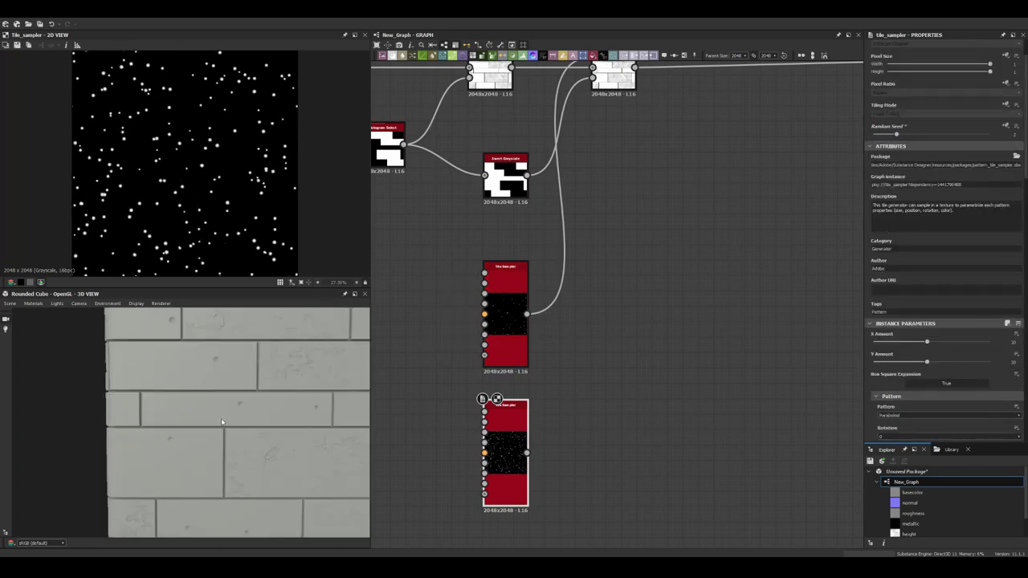
pyautogui.press('space')
pyautogui.click(568, 364)
pyautogui.moveTo(572, 360); pyautogui.dragTo(587, 322)
pyautogui.click(610, 345)
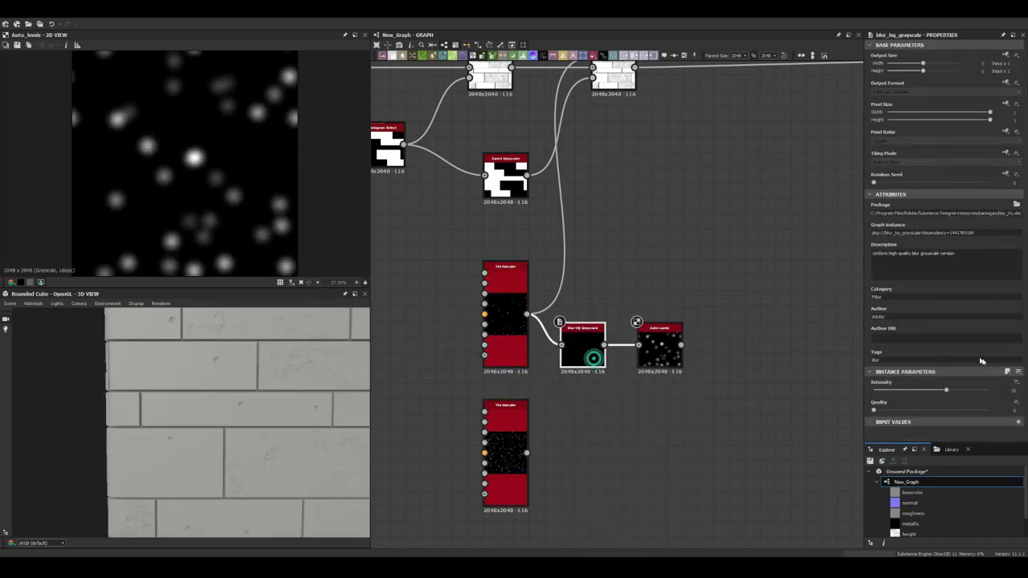
# Step: Feed the blurred dots into the duplicate Tile Sampler's mask and lower its Mask Map Threshold
pyautogui.moveTo(504, 448); pyautogui.dragTo(737, 440)
pyautogui.click(736, 450)
pyautogui.moveTo(681, 345)
pyautogui.mouseDown()
pyautogui.moveTo(716, 457)
pyautogui.moveTo(807, 417)
pyautogui.mouseUp()
pyautogui.scroll(-5, 897, 374)
pyautogui.scroll(-2, 947, 321)
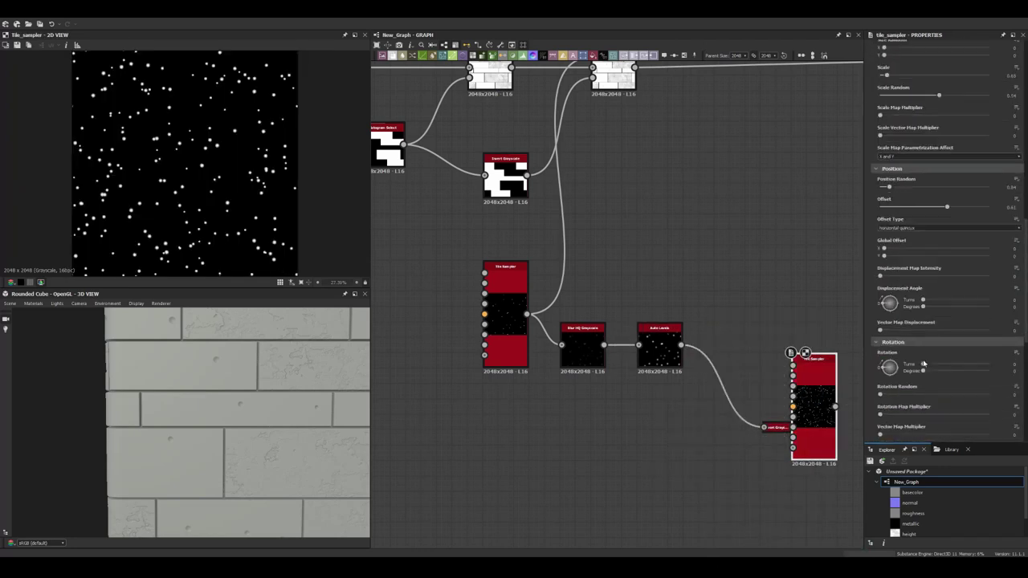
pyautogui.moveTo(900, 320); pyautogui.dragTo(883, 320)
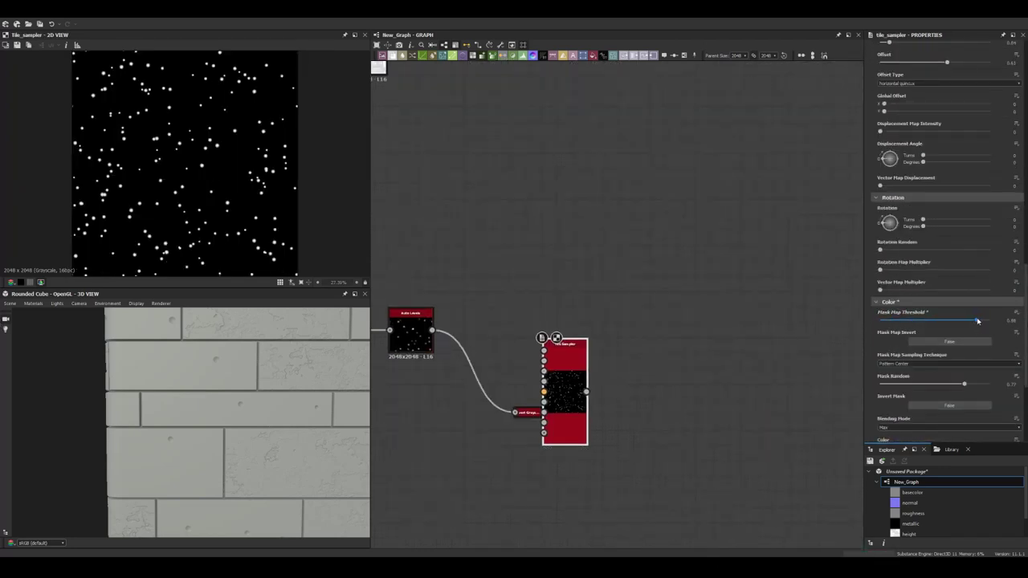
# Step: Subtract the 0.25-scale second dots through a new Blend inserted into the height chain
pyautogui.click(602, 326)
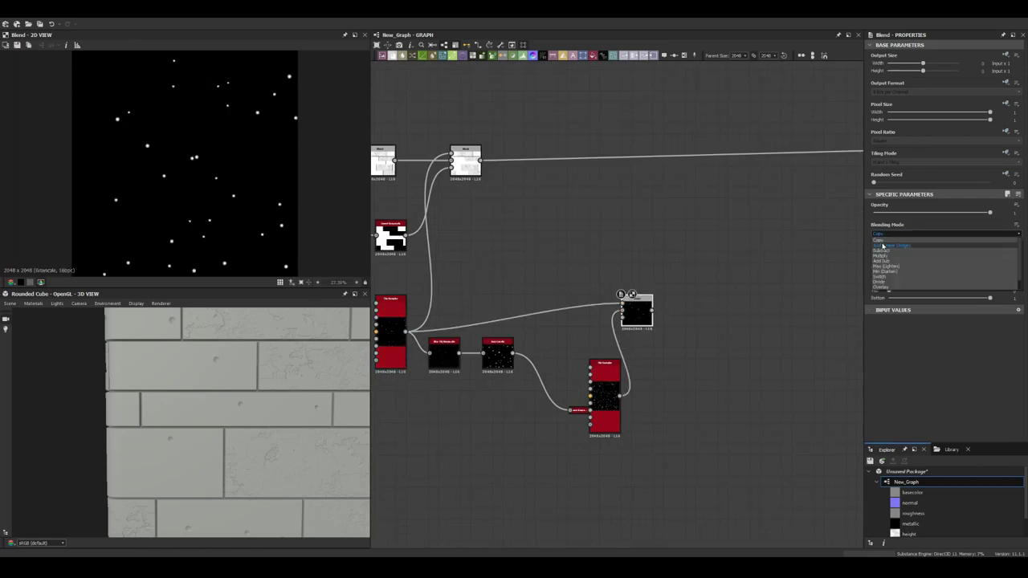
pyautogui.click(883, 246)
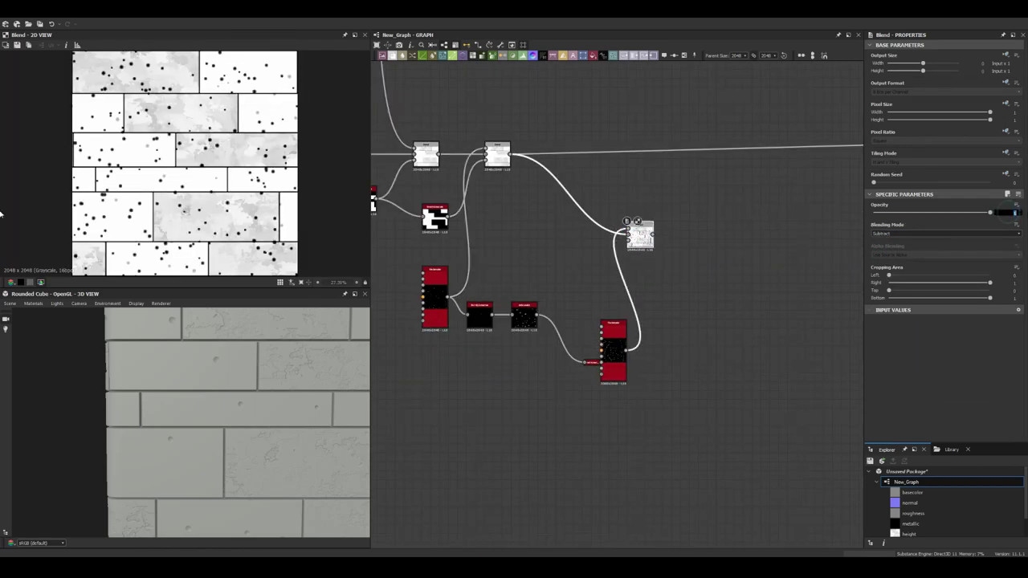
pyautogui.click(613, 337)
pyautogui.moveTo(938, 244); pyautogui.dragTo(888, 245)
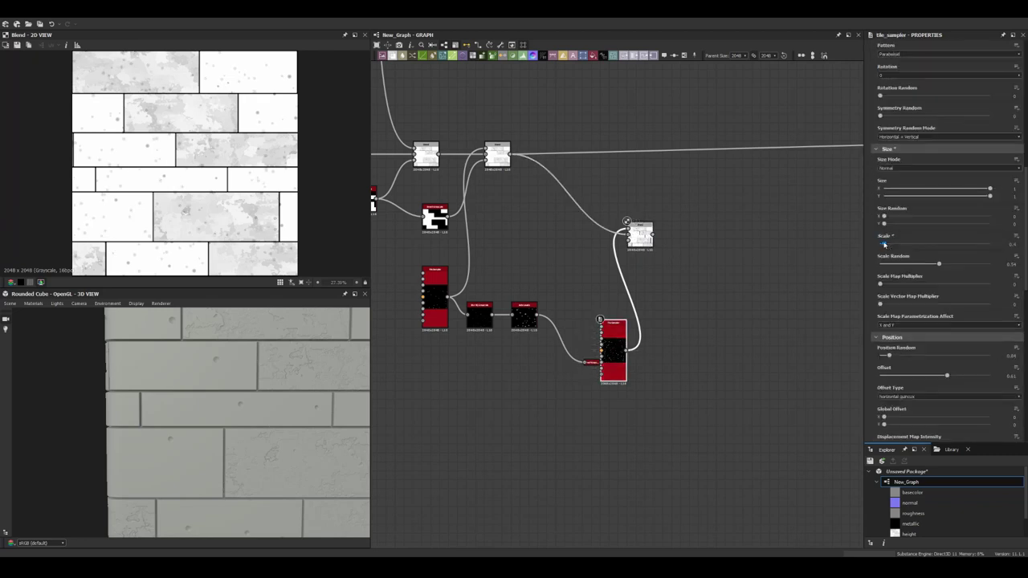
pyautogui.moveTo(626, 222)
pyautogui.mouseDown()
pyautogui.moveTo(638, 212)
pyautogui.moveTo(623, 154)
pyautogui.mouseUp()
pyautogui.click(480, 319)
# Step: Add a Warp node after the dot sampler, driven by Gaussian Noise, at intensity 0.22
pyautogui.press('space')
pyautogui.write('warp')
pyautogui.press('Return')
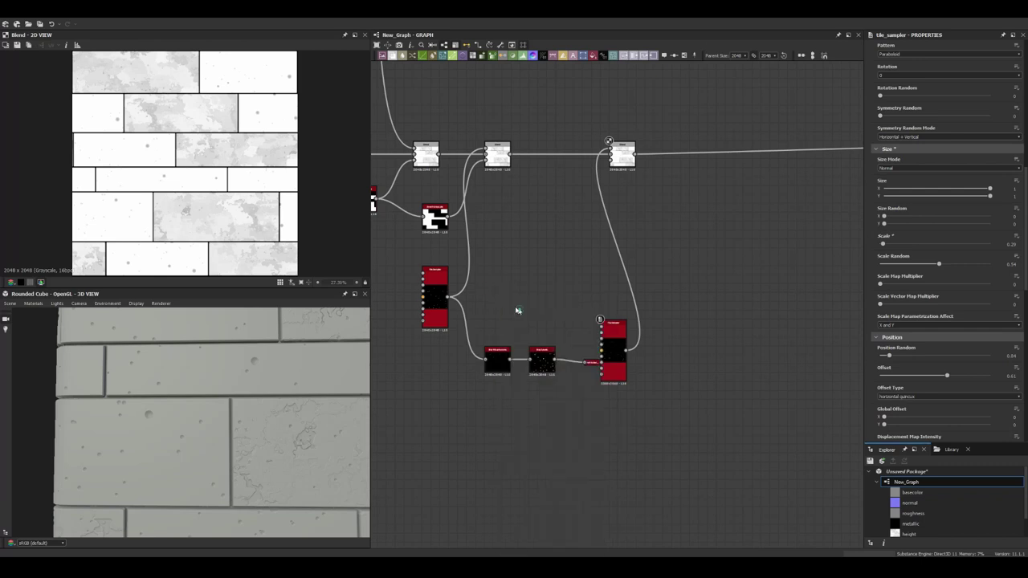
pyautogui.moveTo(485, 304); pyautogui.dragTo(431, 360)
pyautogui.click(450, 337)
pyautogui.moveTo(990, 212); pyautogui.dragTo(899, 212)
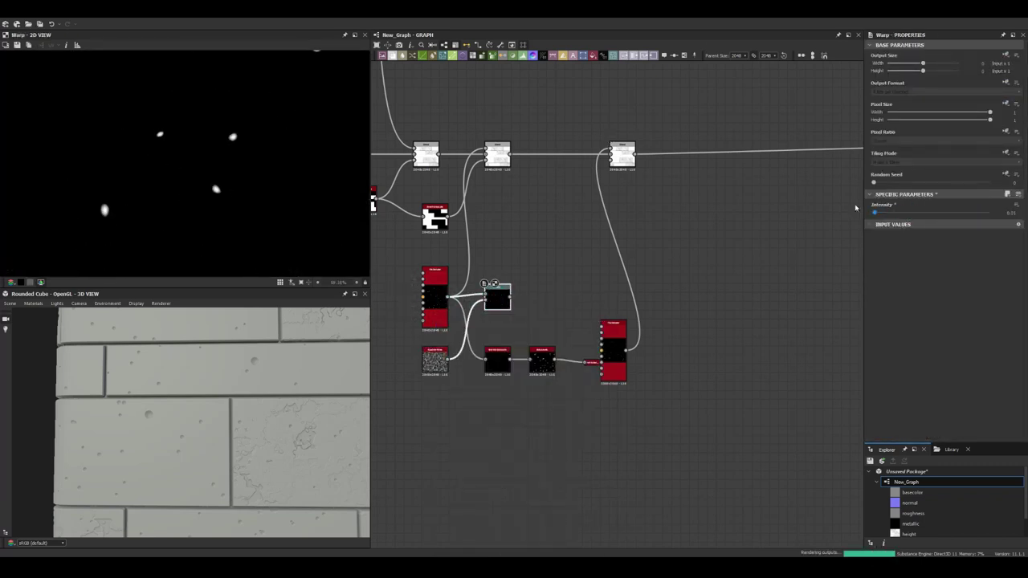
# Step: Lower the Warp intensity further to 0.14 so the spots look less distorted
pyautogui.scroll(2, 492, 299)
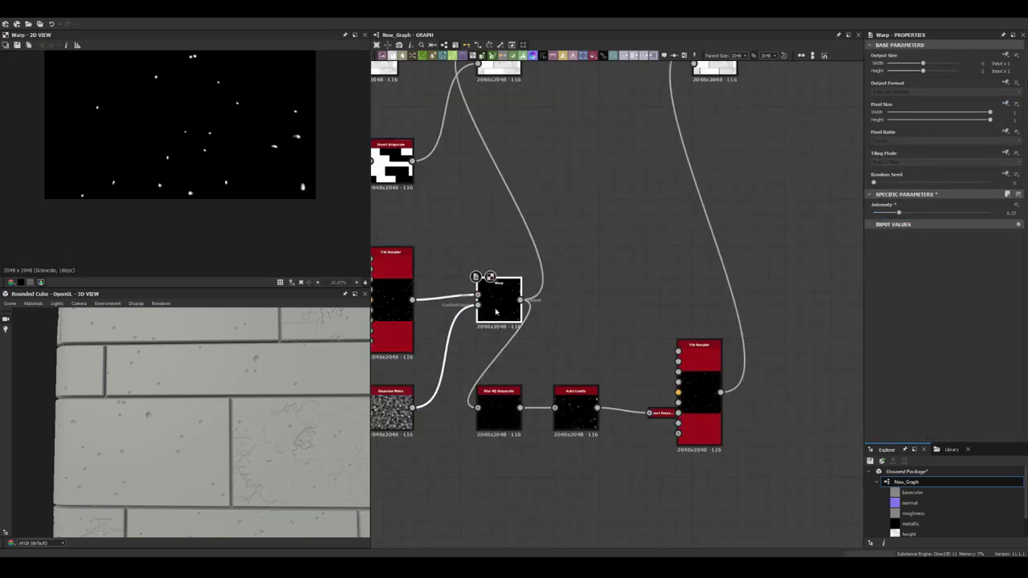
pyautogui.scroll(-2, 229, 408)
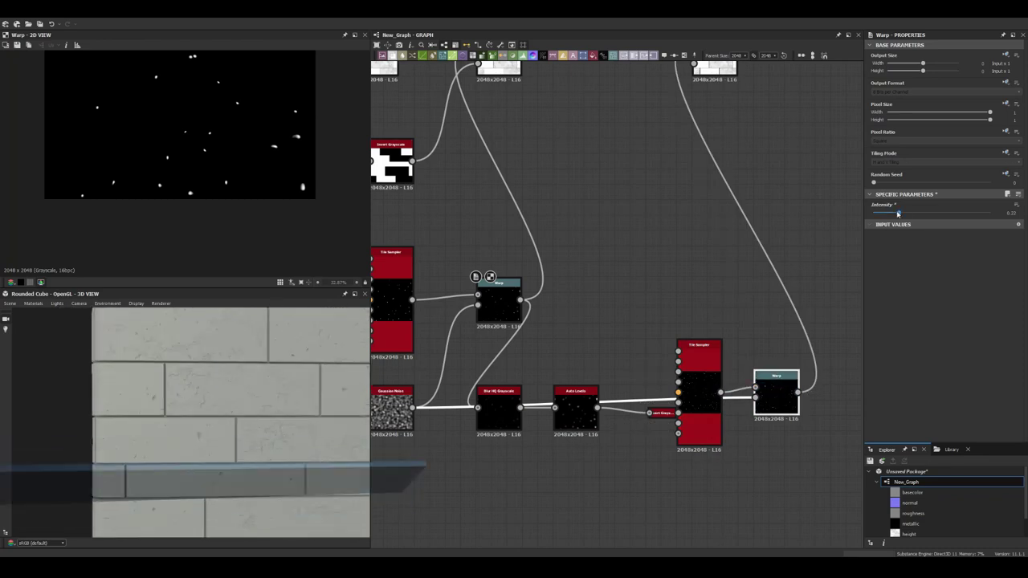
pyautogui.moveTo(898, 213); pyautogui.dragTo(875, 208)
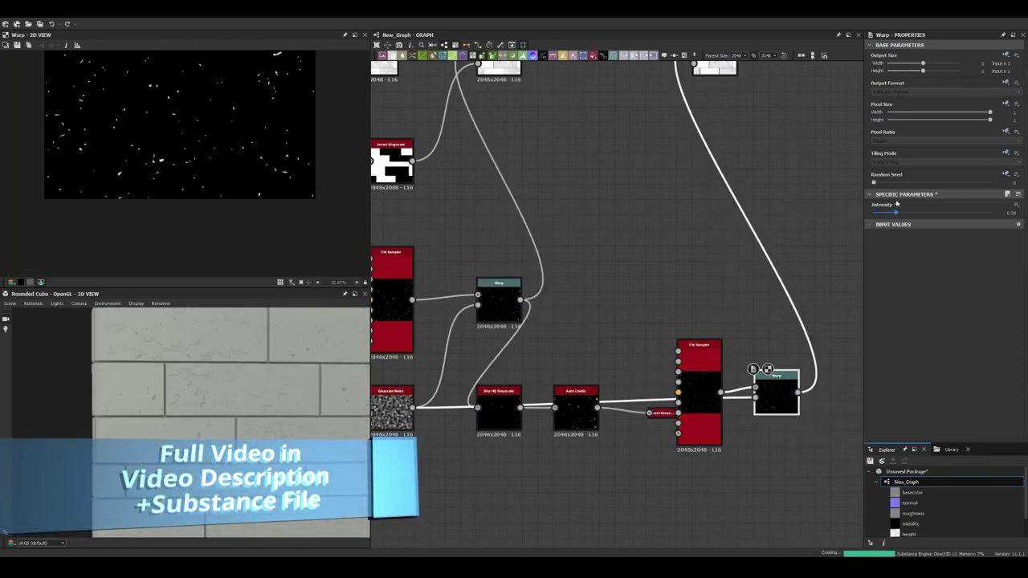
pyautogui.scroll(2, 256, 391)
pyautogui.scroll(2, 256, 391)
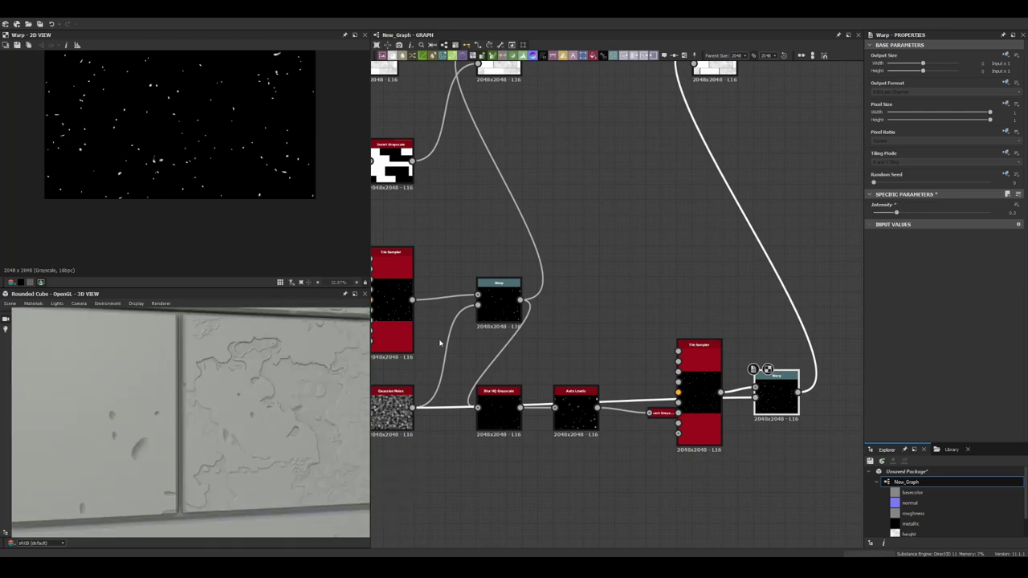
pyautogui.scroll(-1, 516, 291)
pyautogui.scroll(-3, 257, 390)
pyautogui.scroll(2, 257, 390)
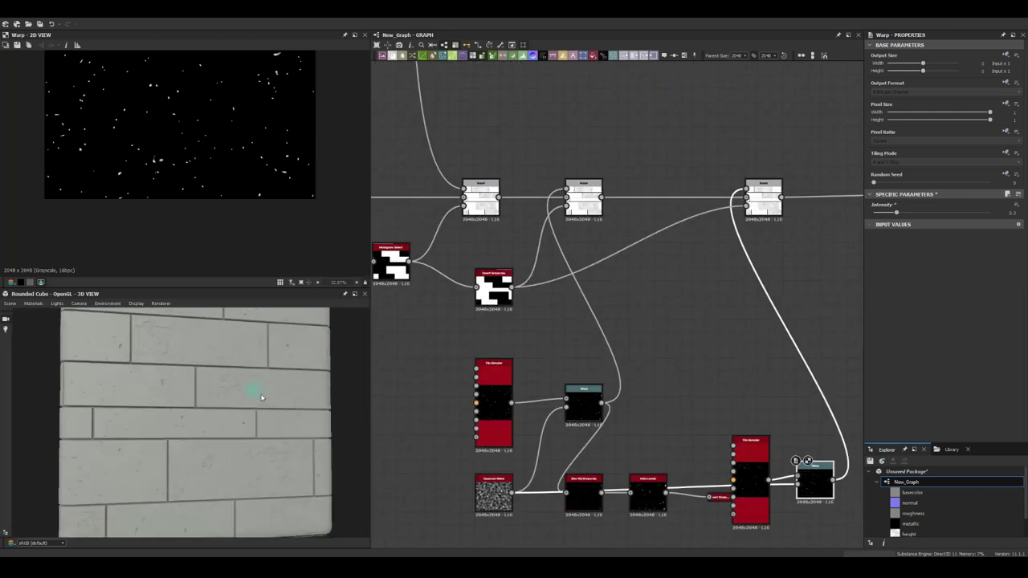
pyautogui.scroll(2, 257, 390)
# Step: Select the last Blend and check the warped spot pattern on the 3D preview bricks
pyautogui.click(583, 197)
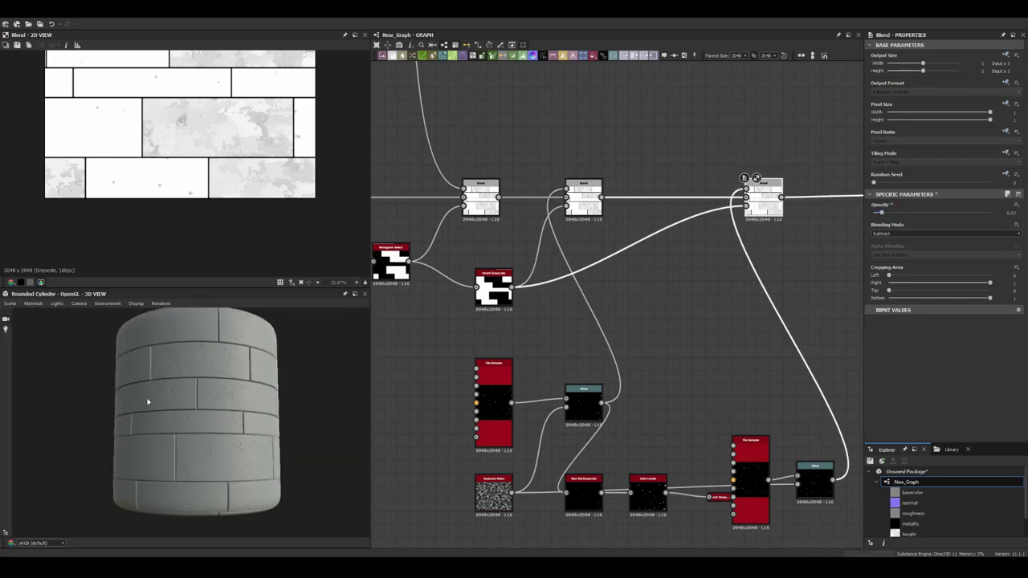
pyautogui.scroll(3, 228, 393)
pyautogui.scroll(2, 228, 393)
pyautogui.scroll(3, 228, 394)
pyautogui.click(32, 304)
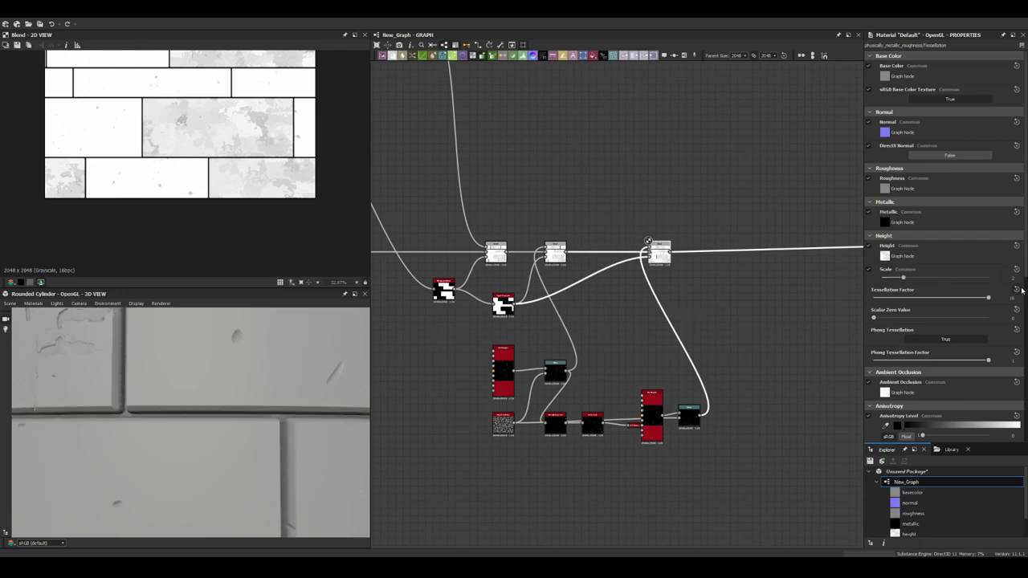
pyautogui.click(686, 414)
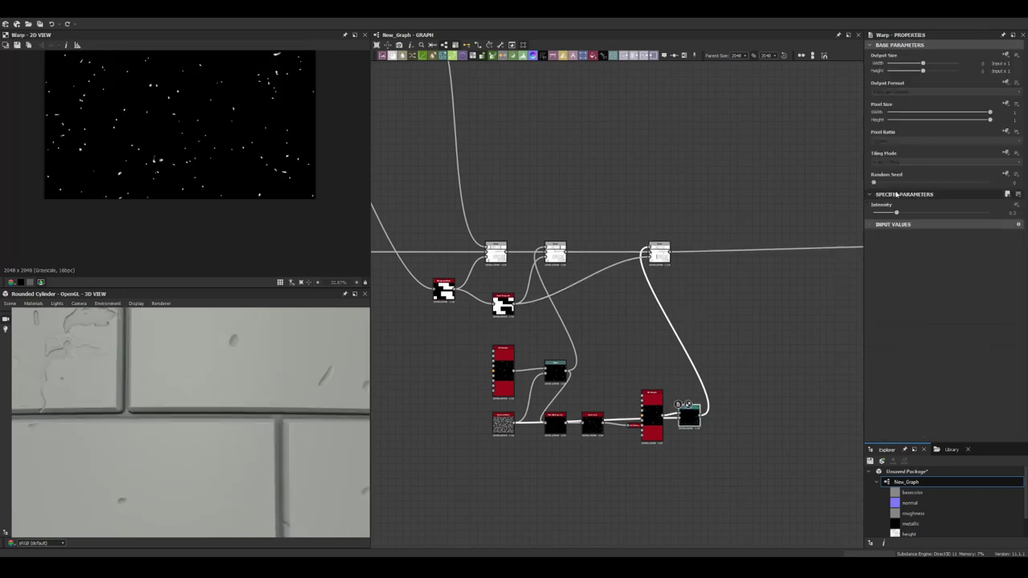
pyautogui.scroll(-3, 218, 436)
pyautogui.moveTo(218, 436); pyautogui.dragTo(266, 417)
pyautogui.scroll(-1, 608, 346)
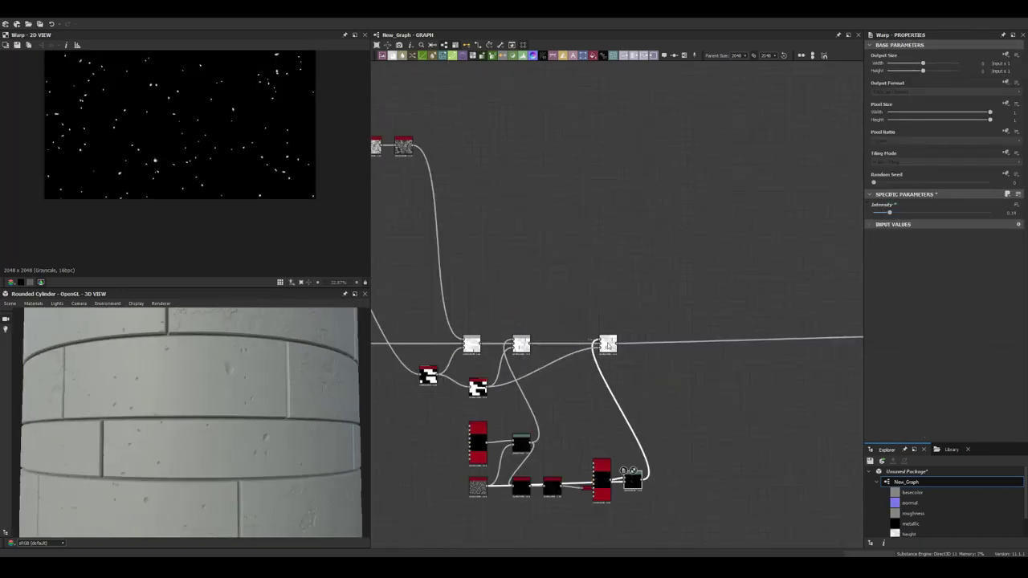
pyautogui.scroll(3, 419, 217)
pyautogui.scroll(-3, 611, 337)
pyautogui.scroll(2, 738, 388)
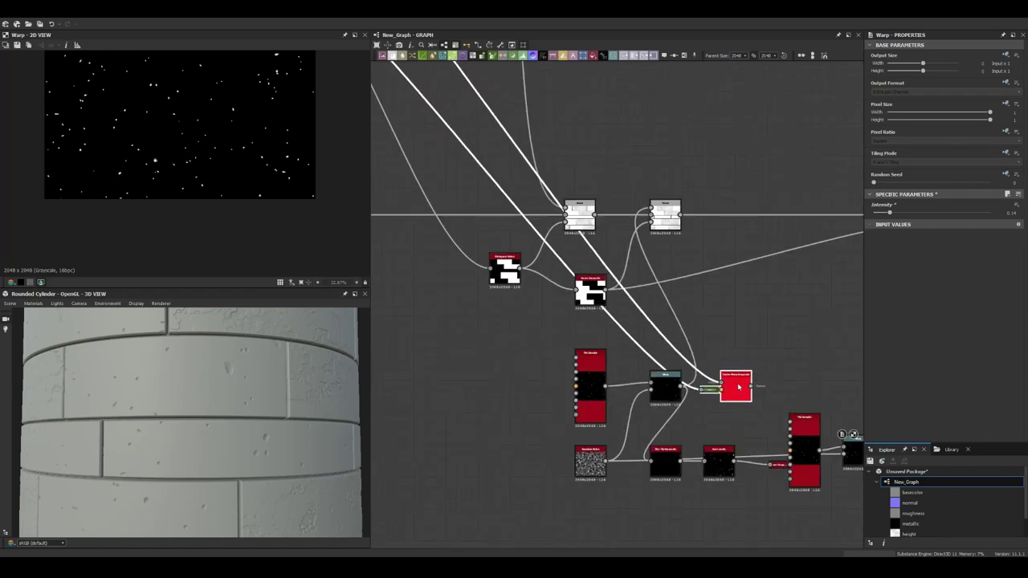
# Step: Try a Vector Warp node after the Warp, then remove it
pyautogui.moveTo(597, 389); pyautogui.dragTo(776, 388)
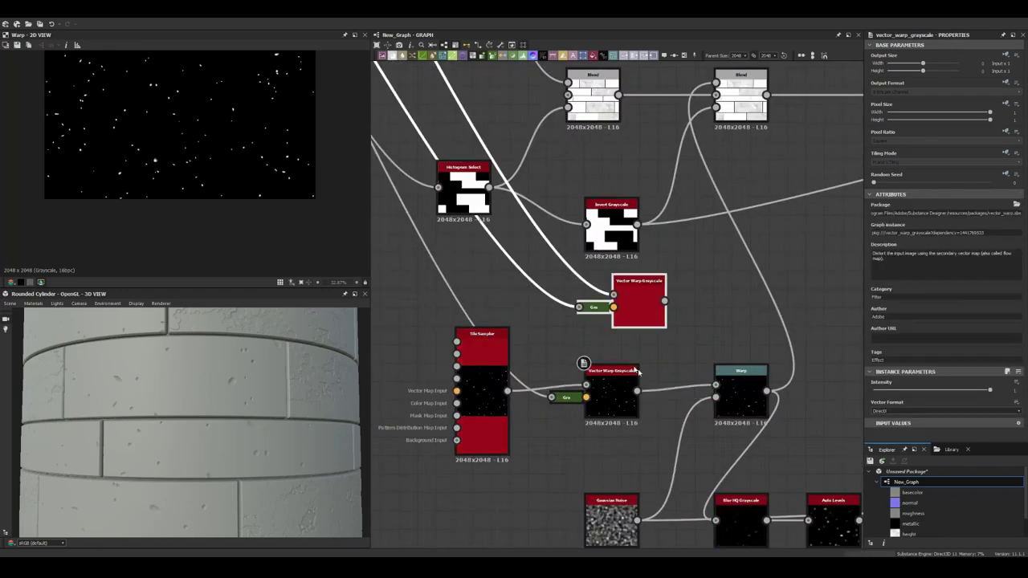
pyautogui.scroll(-2, 622, 305)
pyautogui.scroll(3, 777, 388)
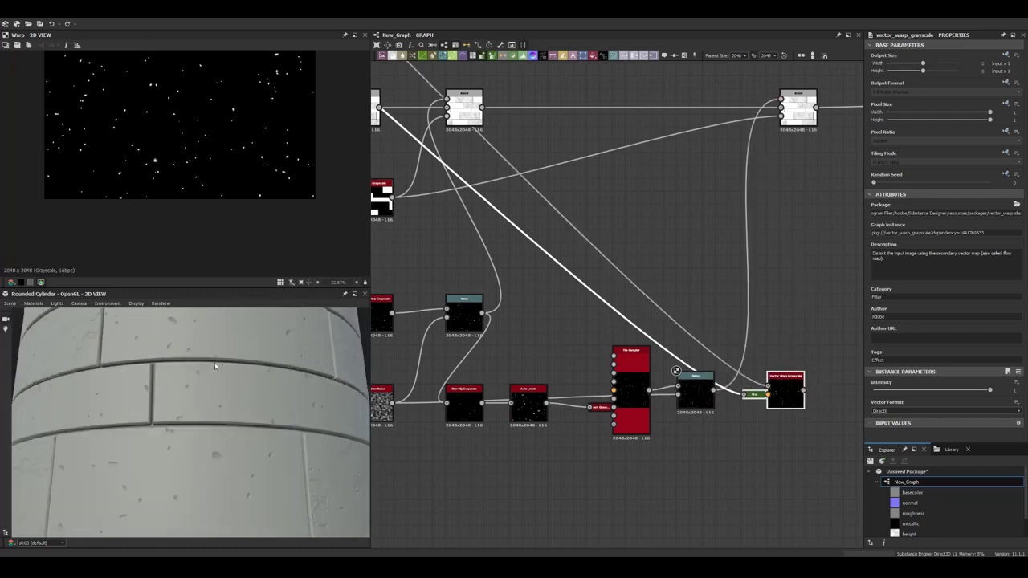
pyautogui.moveTo(439, 308)
pyautogui.mouseDown(button='middle')
pyautogui.moveTo(583, 308)
pyautogui.moveTo(456, 351)
pyautogui.mouseUp(button='middle')
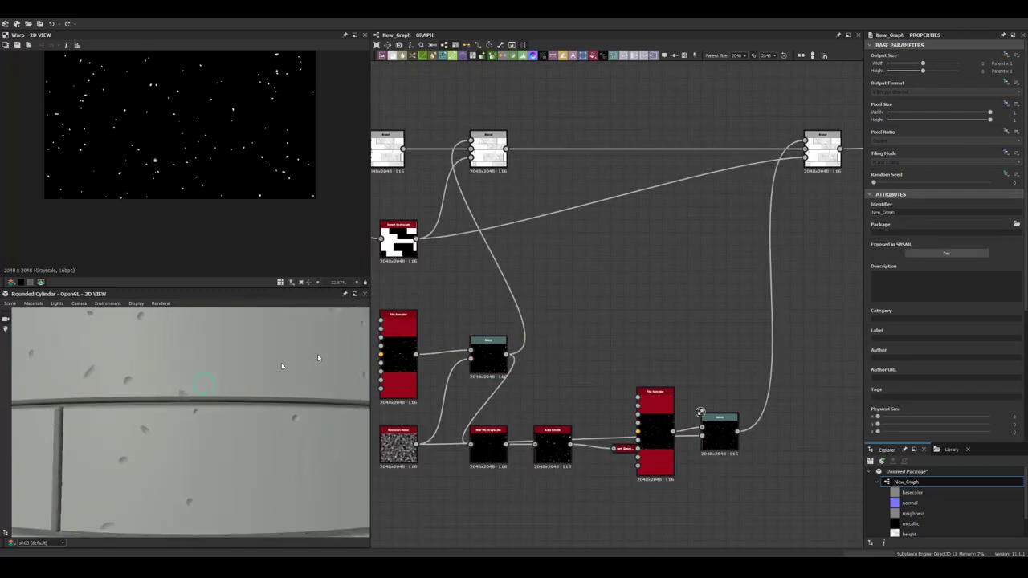
pyautogui.moveTo(580, 263); pyautogui.dragTo(527, 298, button='right')
pyautogui.press('Escape')
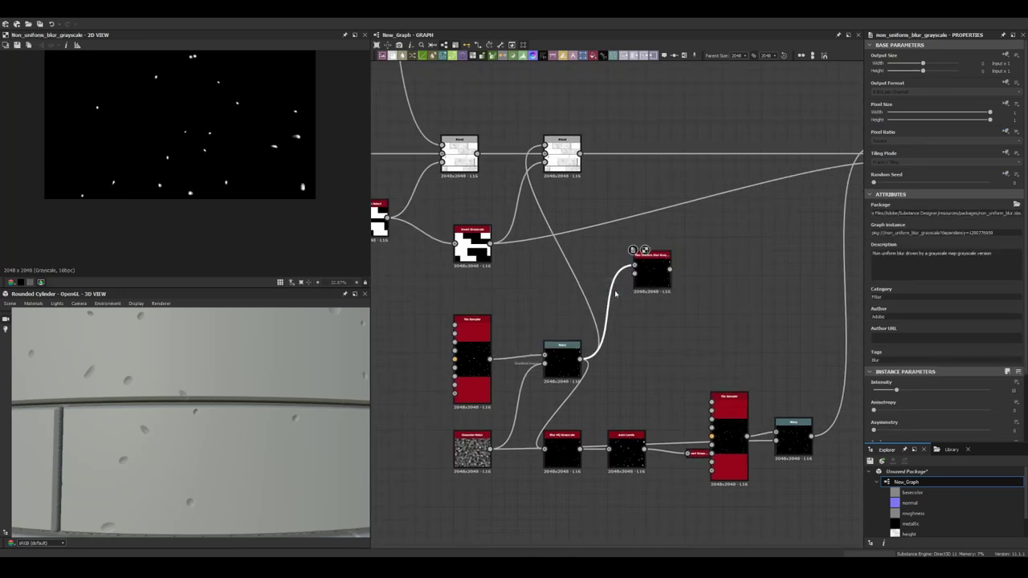
# Step: Insert the Non Uniform Blur Grayscale and its levels between the two Blend nodes, then review the cylinder
pyautogui.doubleClick(655, 279)
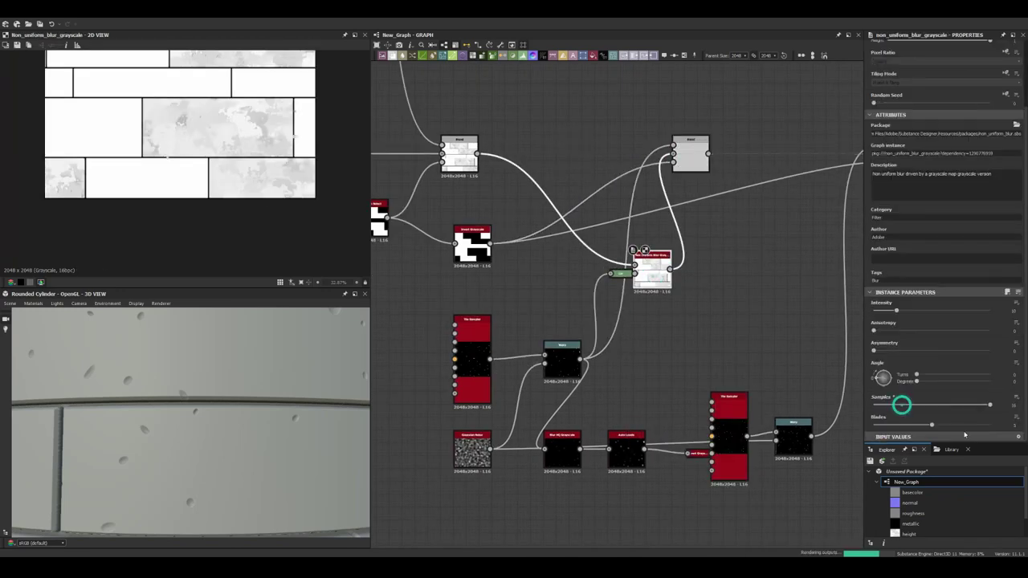
pyautogui.moveTo(652, 265); pyautogui.dragTo(588, 153)
pyautogui.moveTo(193, 386); pyautogui.dragTo(214, 343)
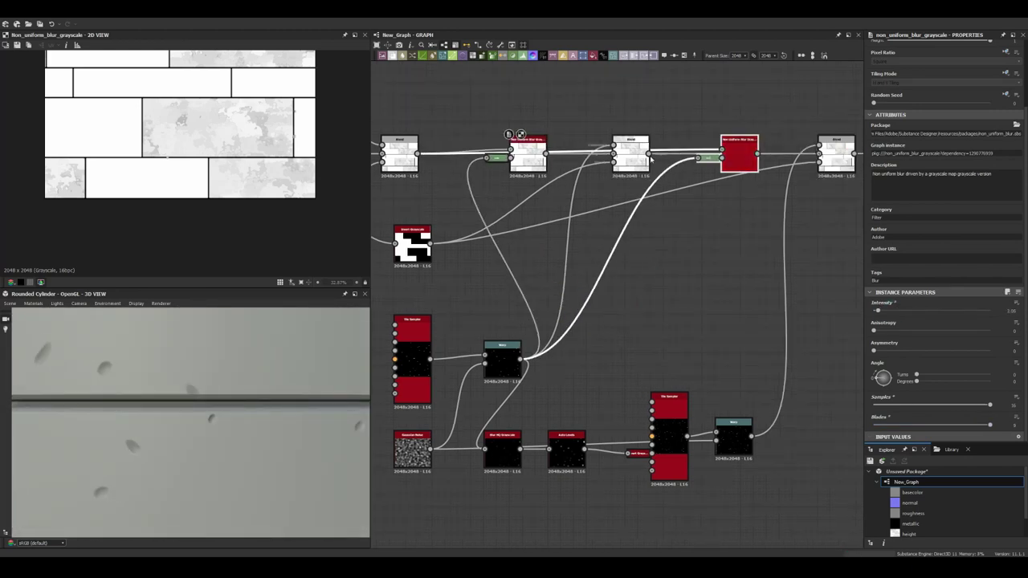
pyautogui.moveTo(737, 349); pyautogui.dragTo(635, 392, button='middle')
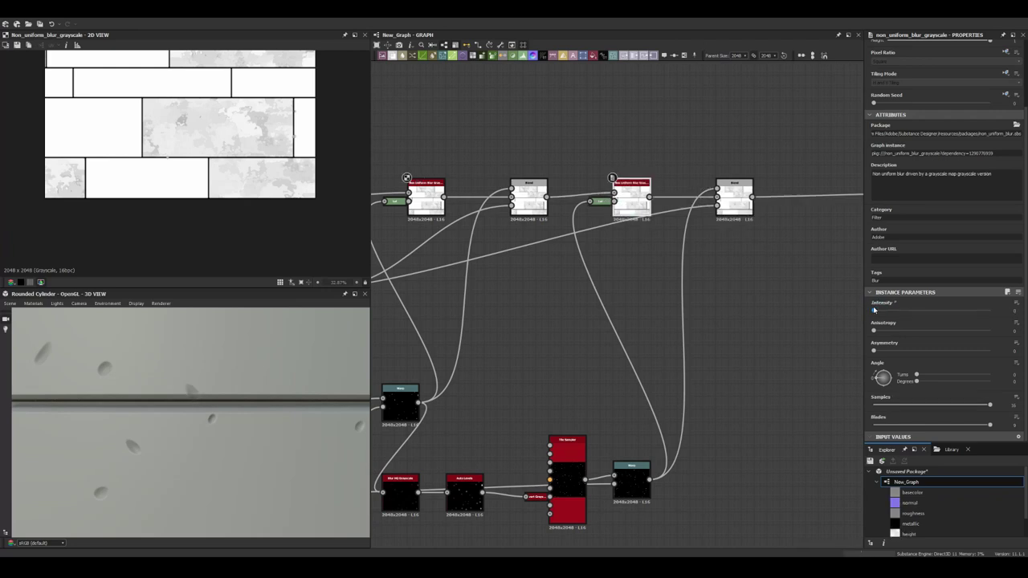
pyautogui.moveTo(208, 377); pyautogui.dragTo(245, 367)
pyautogui.scroll(-3, 229, 378)
pyautogui.scroll(3, 229, 378)
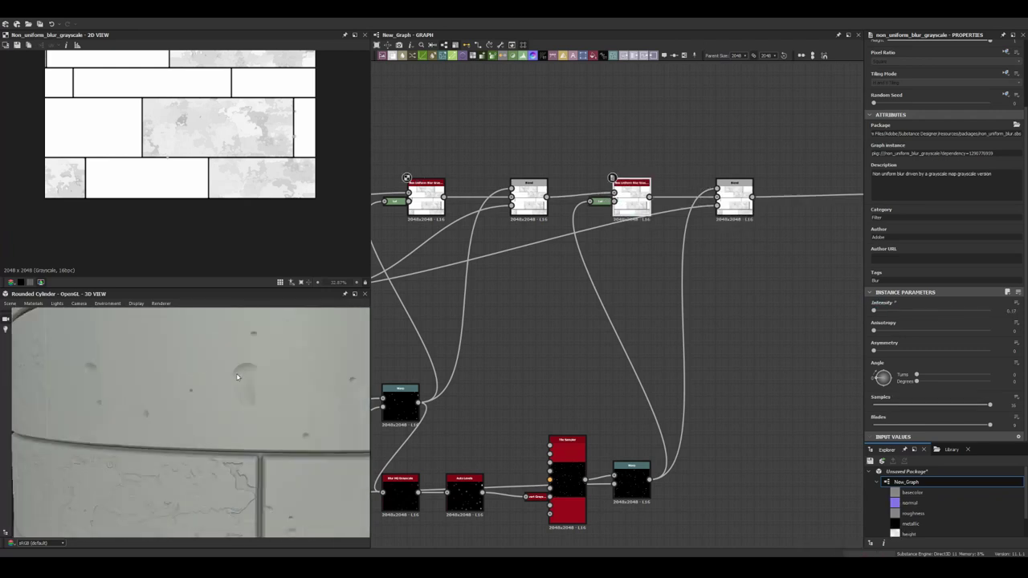
pyautogui.scroll(-3, 294, 369)
# Step: Raise the Histogram Scan position to about 0.47 and check the bricks up close in 3D
pyautogui.click(598, 302)
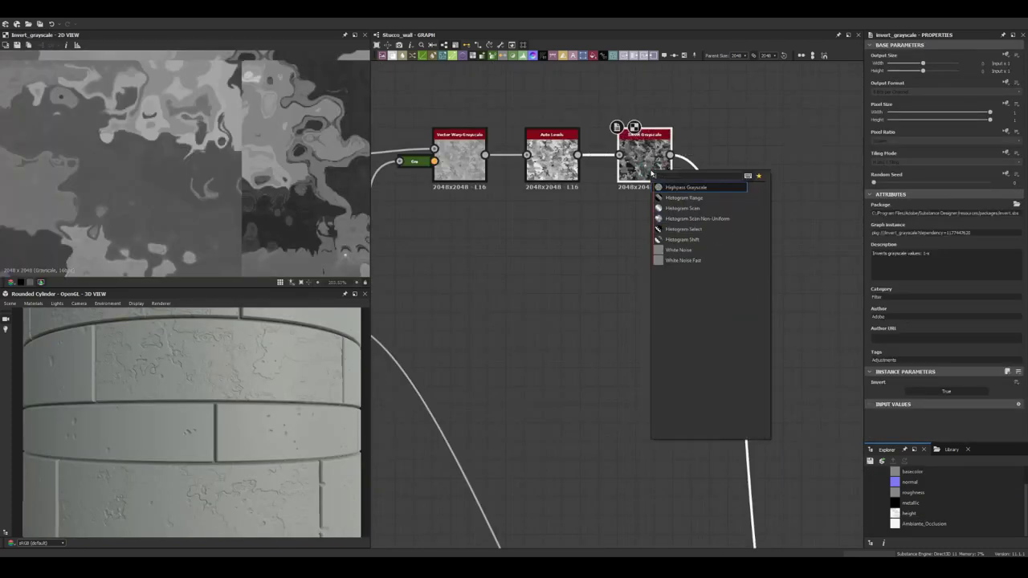
pyautogui.moveTo(893, 390); pyautogui.dragTo(929, 390)
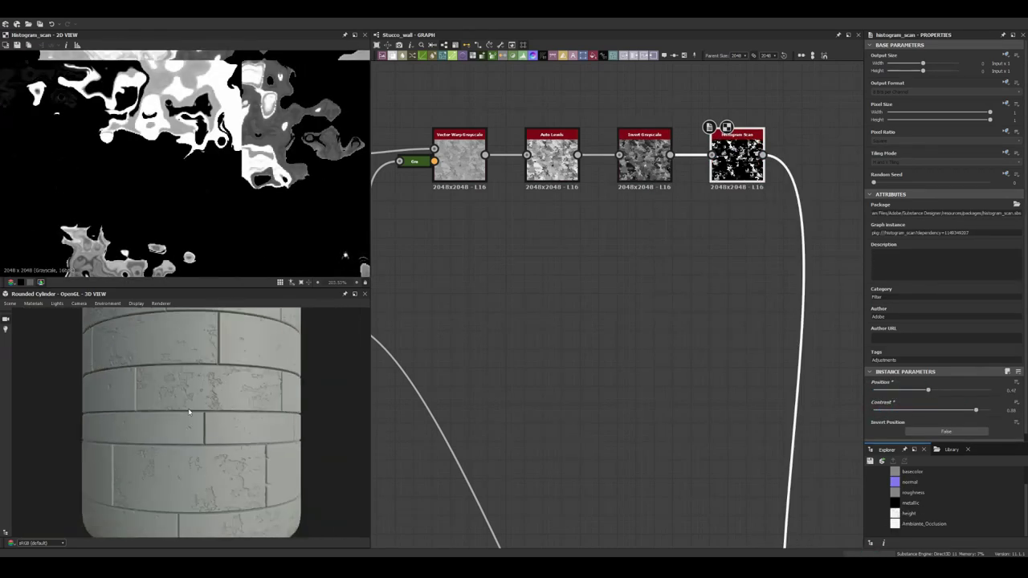
pyautogui.scroll(5, 206, 440)
pyautogui.moveTo(206, 440)
pyautogui.mouseDown()
pyautogui.moveTo(244, 424)
pyautogui.moveTo(265, 440)
pyautogui.moveTo(245, 424)
pyautogui.mouseUp()
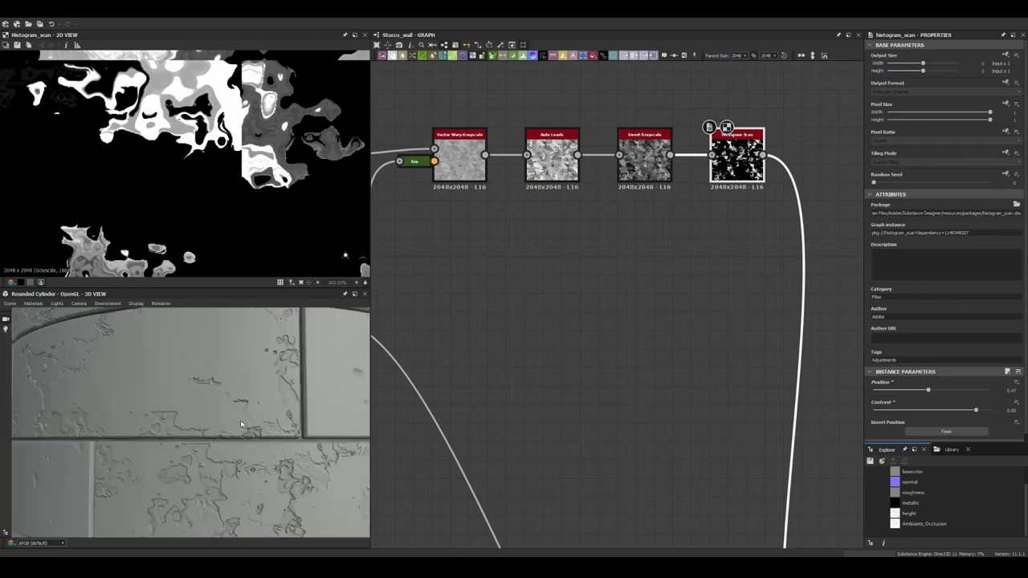
pyautogui.scroll(-5, 218, 413)
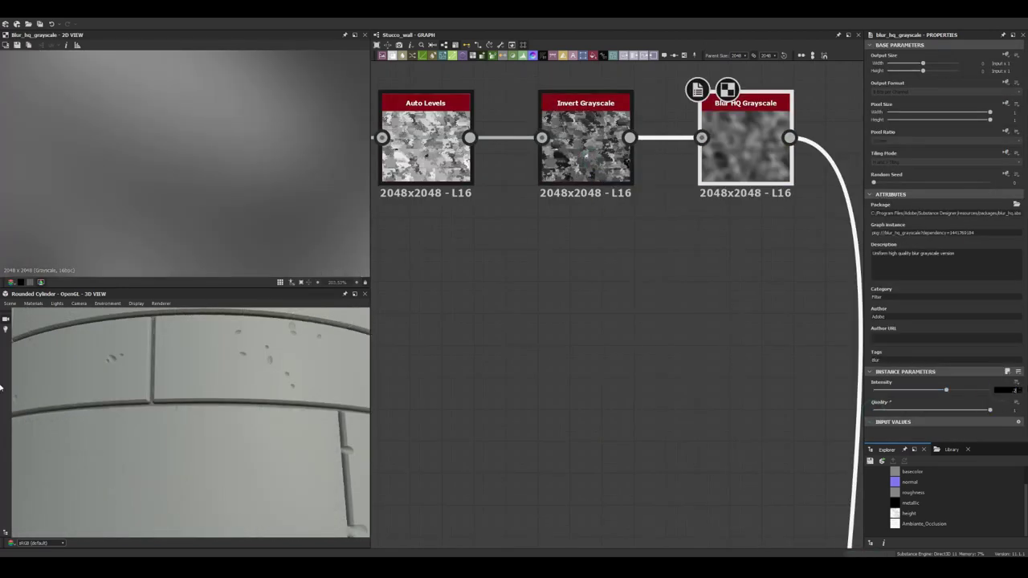
# Step: Set the Blur HQ Grayscale intensity to 0 so the stucco patches stay crisp
pyautogui.write('0')
pyautogui.press('Return')
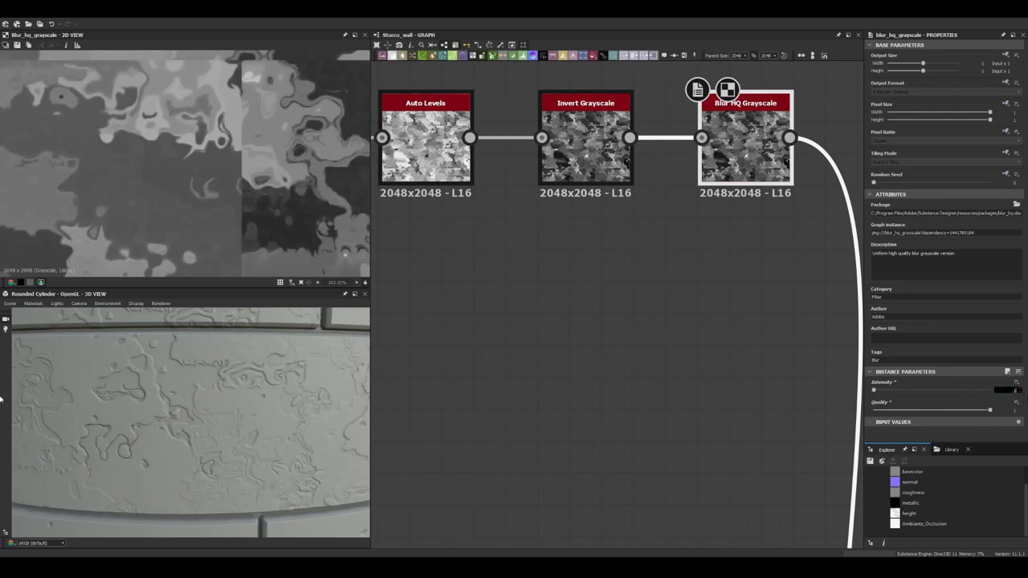
pyautogui.scroll(-3, 559, 276)
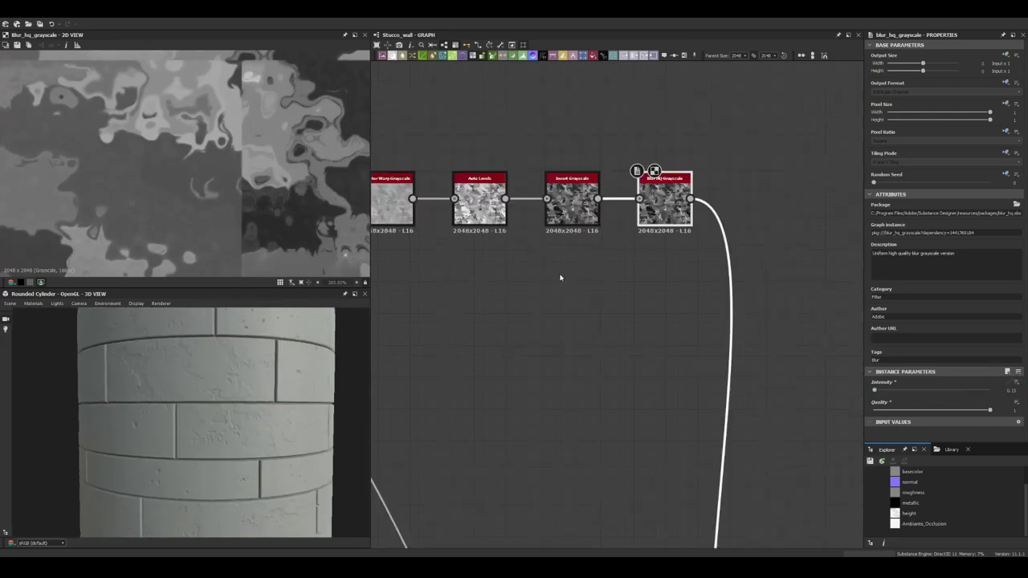
pyautogui.scroll(-3, 560, 276)
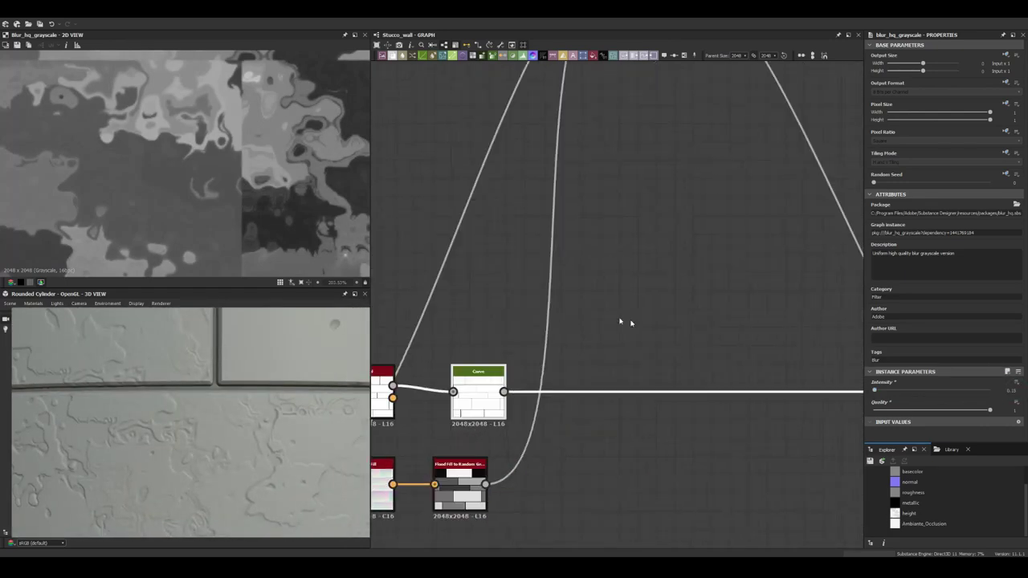
# Step: Add a Gaussian Noise node and wire it into the Slope Blur Grayscale slope input
pyautogui.press('space')
pyautogui.write('gaussian')
pyautogui.press('Return')
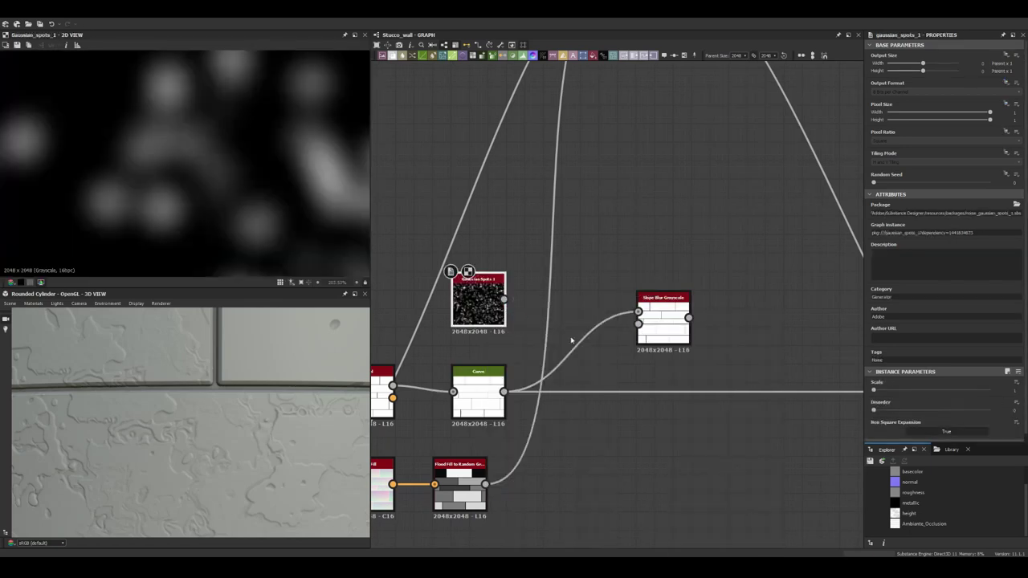
pyautogui.press('space')
pyautogui.press('Escape')
pyautogui.moveTo(504, 299); pyautogui.dragTo(638, 322)
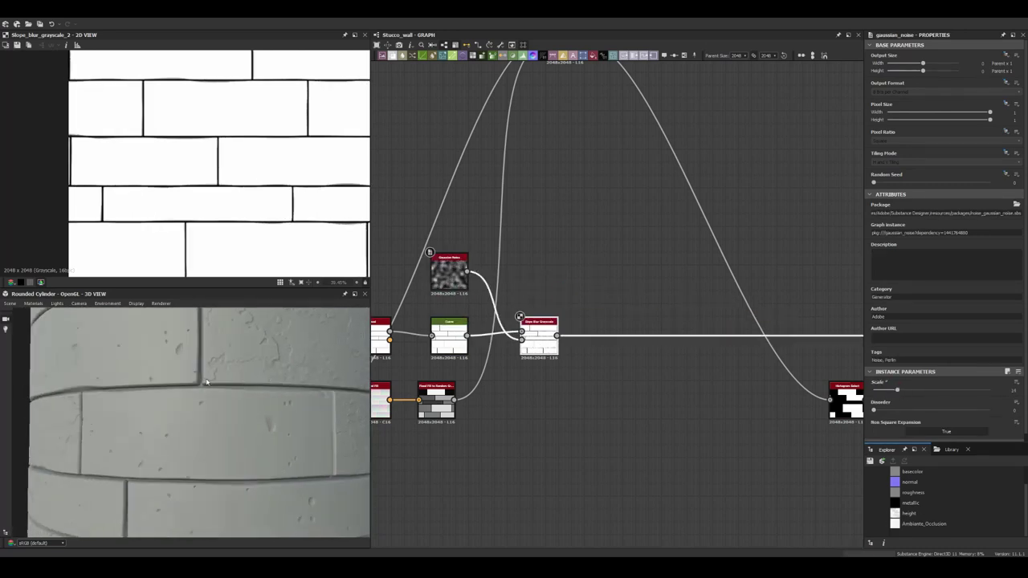
pyautogui.scroll(-4, 587, 243)
pyautogui.scroll(5, 538, 294)
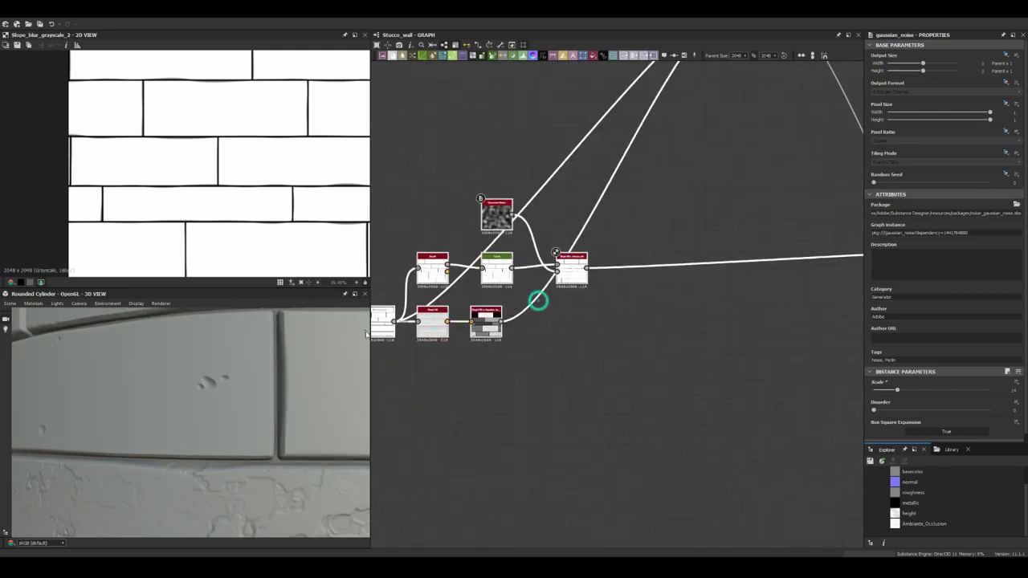
pyautogui.press('space')
# Step: Add a Flood Fill to Gradient node, delete a mistaken node, and place a Distance node after it
pyautogui.click(628, 356)
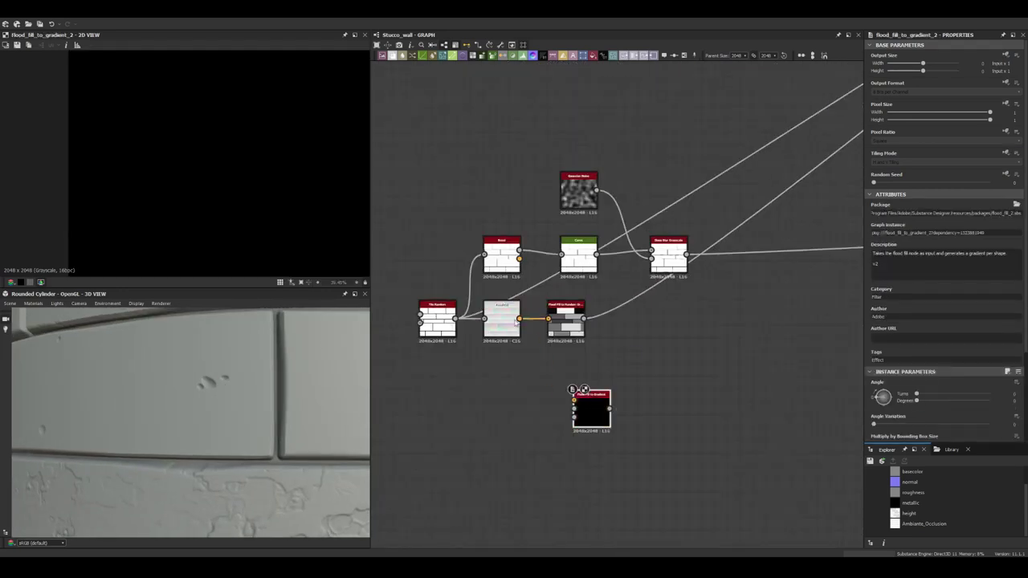
pyautogui.press('space')
pyautogui.click(601, 408)
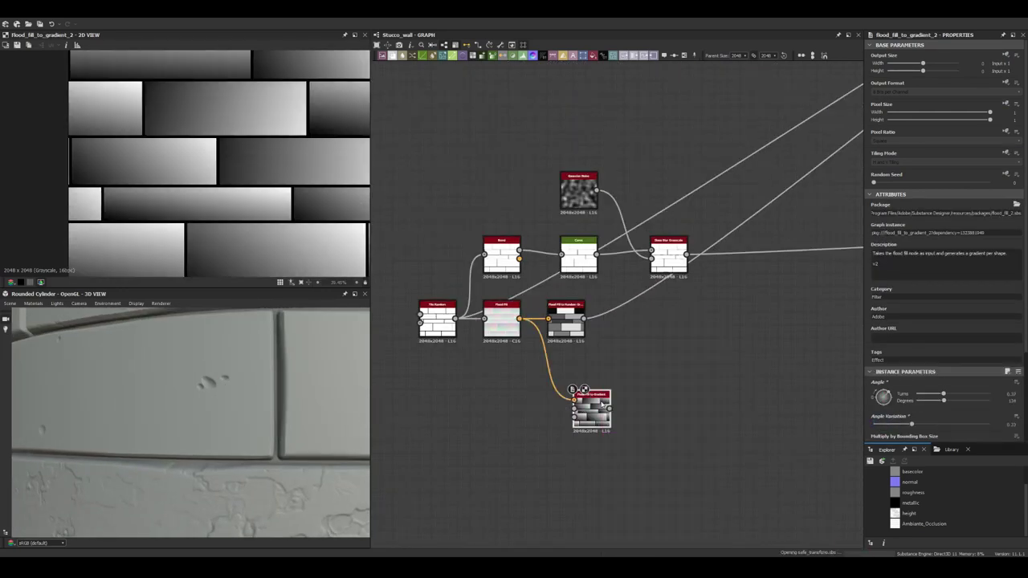
pyautogui.press('Delete')
pyautogui.press('space')
pyautogui.write('dis')
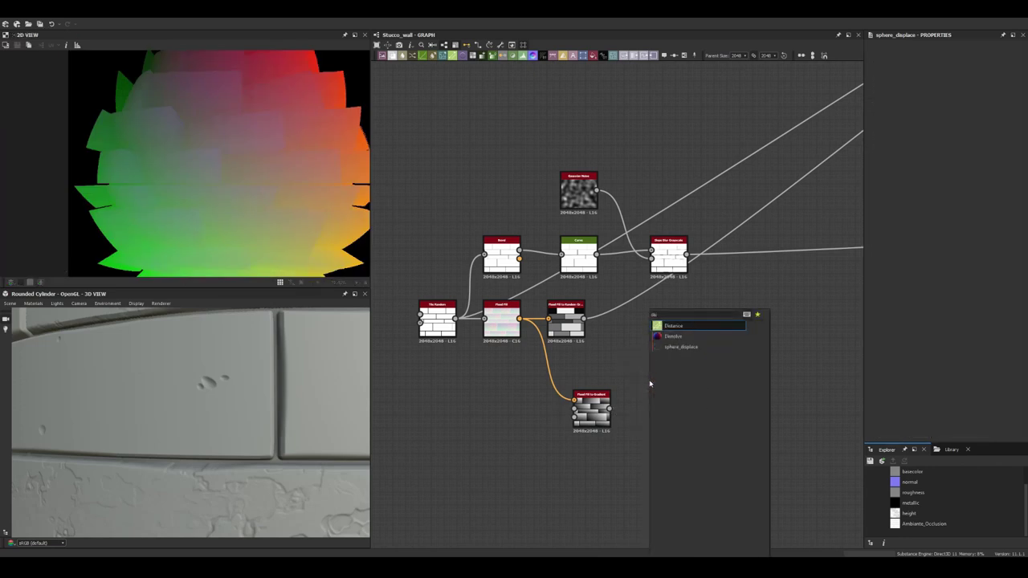
pyautogui.press('Return')
# Step: Have Distance combine source and distance, add Levels, and Darken-blend it with the slope blur
pyautogui.click(909, 255)
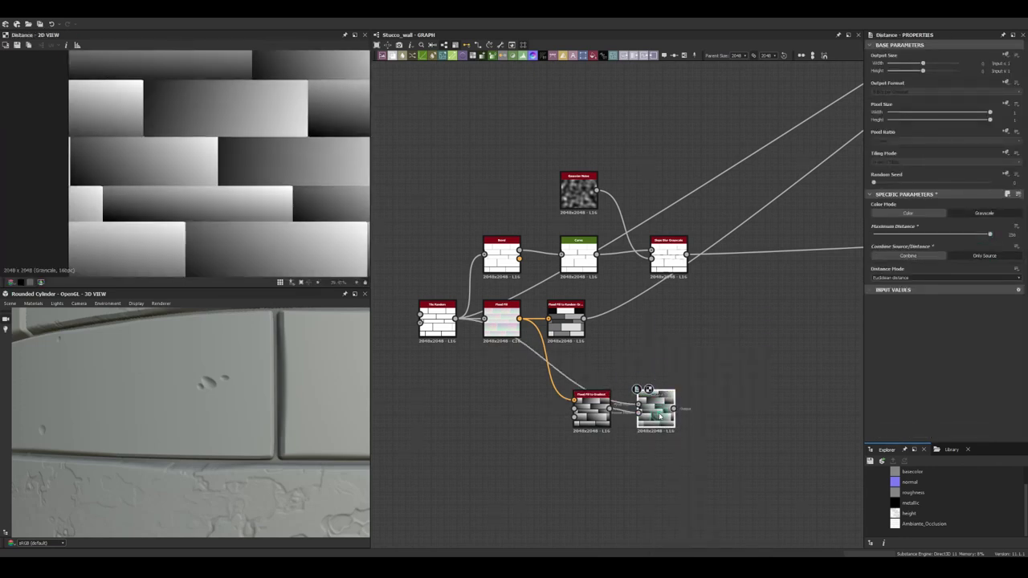
pyautogui.hotkey('ctrl', 'l')
pyautogui.hotkey('ctrl', 'b')
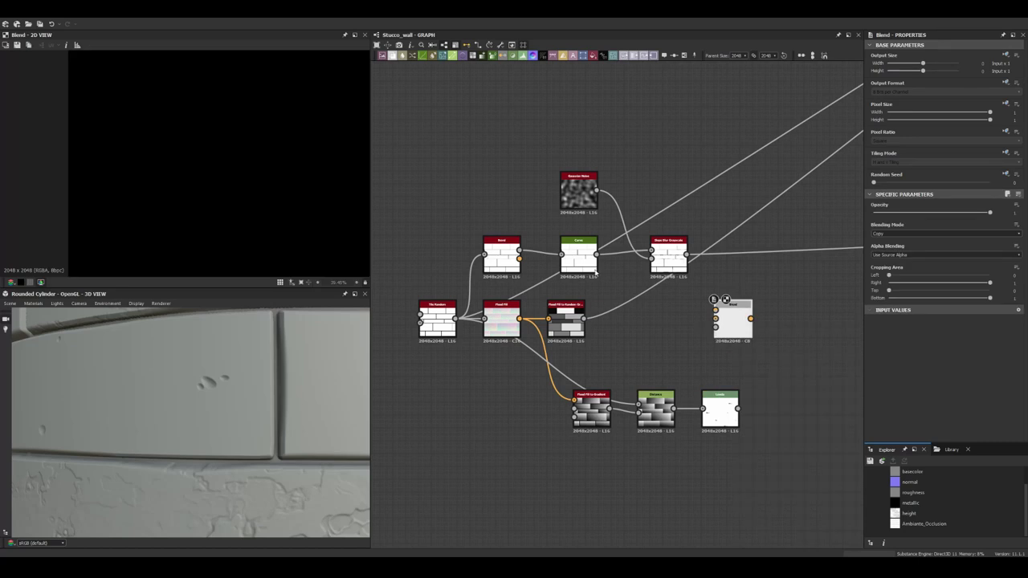
pyautogui.click(891, 234)
pyautogui.scroll(-3, 274, 190)
pyautogui.click(591, 406)
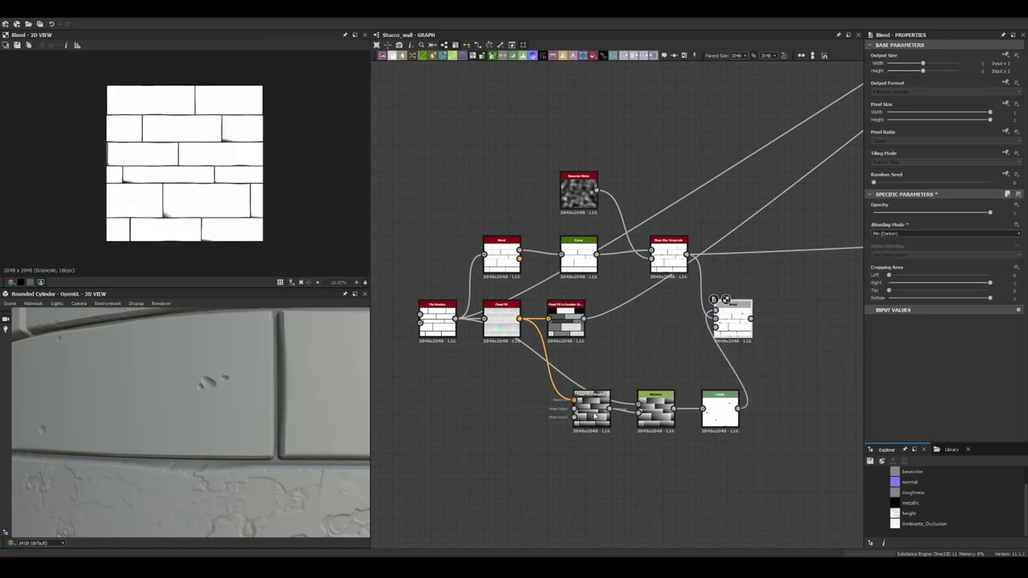
pyautogui.moveTo(914, 424); pyautogui.dragTo(954, 421)
# Step: Check the Levels result on the brick edges, then begin inserting a node on the wire into Blend
pyautogui.click(721, 408)
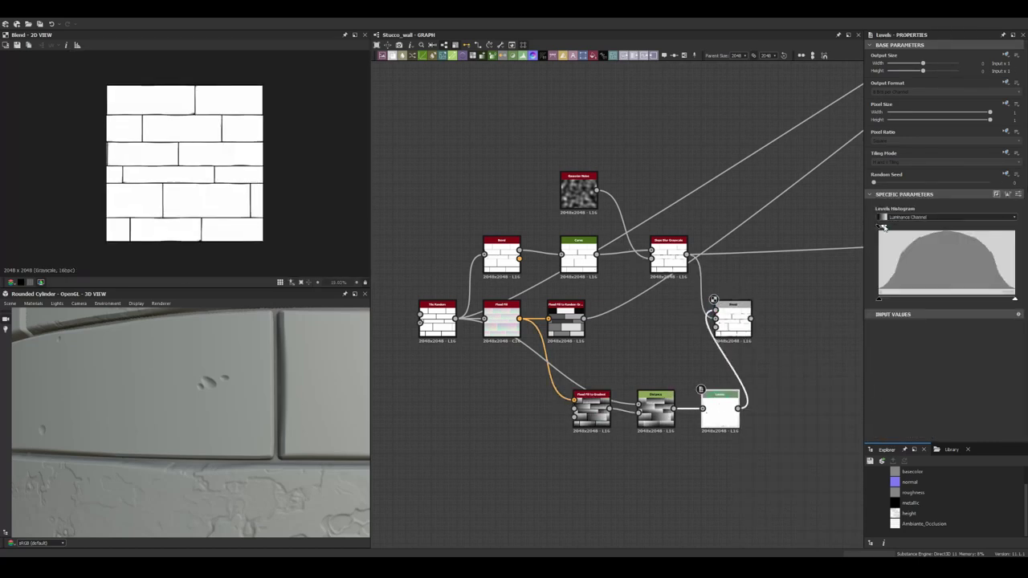
pyautogui.scroll(5, 119, 179)
pyautogui.scroll(3, 90, 206)
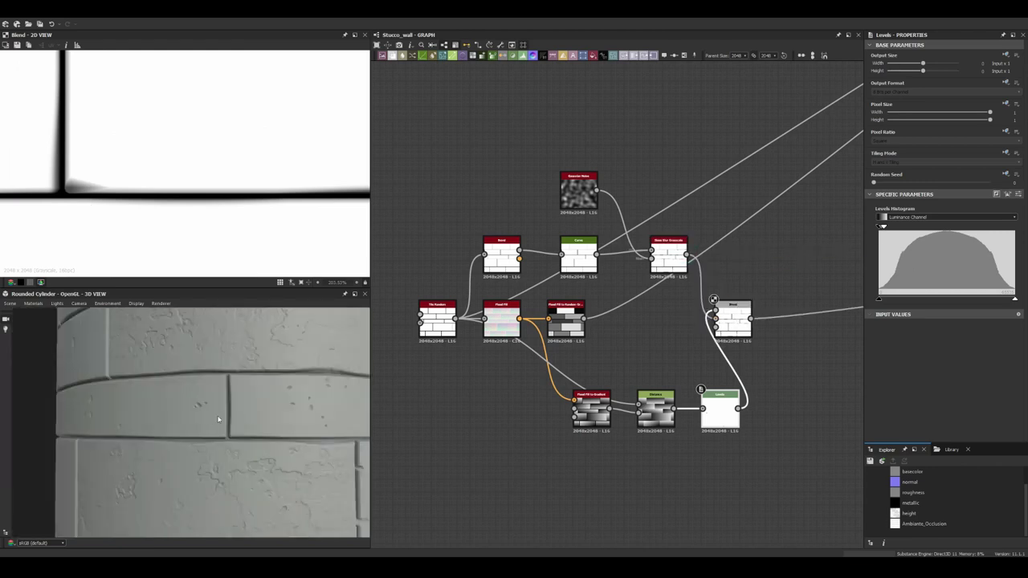
pyautogui.moveTo(217, 421); pyautogui.dragTo(259, 413)
pyautogui.scroll(3, 259, 413)
pyautogui.scroll(-5, 508, 263)
pyautogui.moveTo(507, 263); pyautogui.dragTo(589, 242, button='middle')
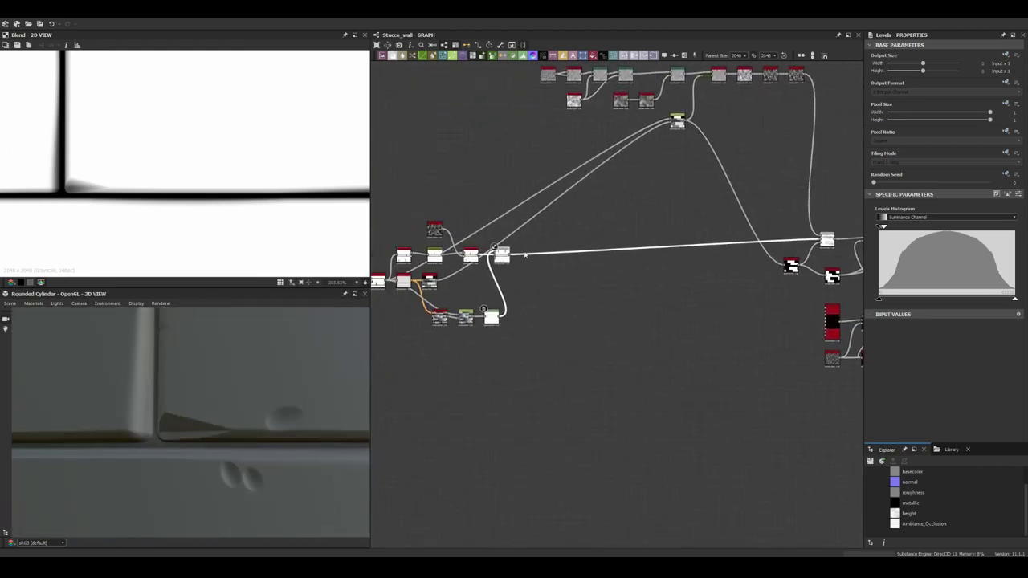
pyautogui.scroll(5, 488, 257)
pyautogui.moveTo(467, 253); pyautogui.dragTo(462, 315)
# Step: Try inserting Invert Grayscale, undo it, and discard a duplicated Tile Random node
pyautogui.click(487, 325)
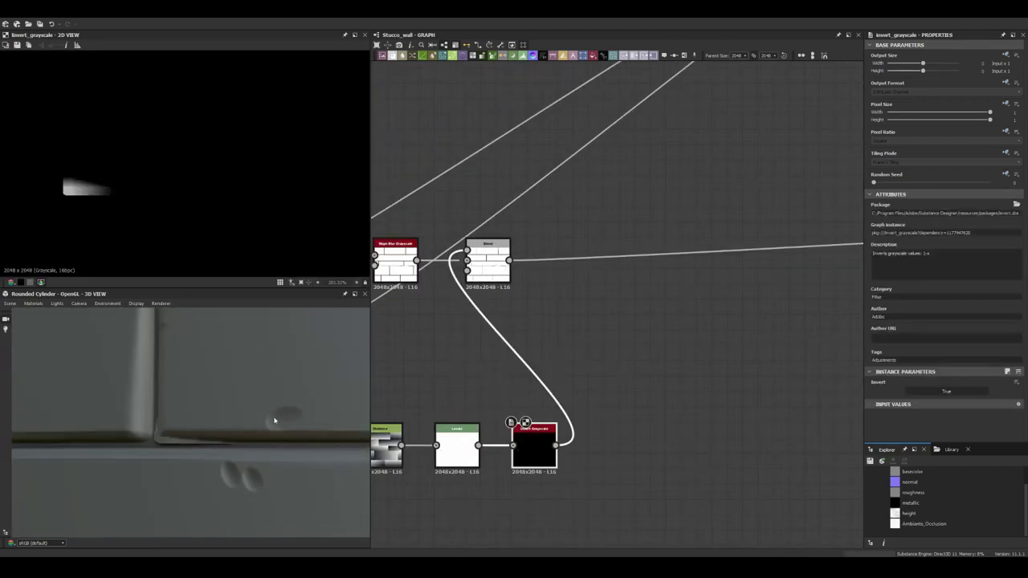
pyautogui.hotkey('ctrl', 'z')
pyautogui.scroll(-3, 420, 326)
pyautogui.scroll(3, 592, 379)
pyautogui.moveTo(707, 294); pyautogui.dragTo(709, 270, button='middle')
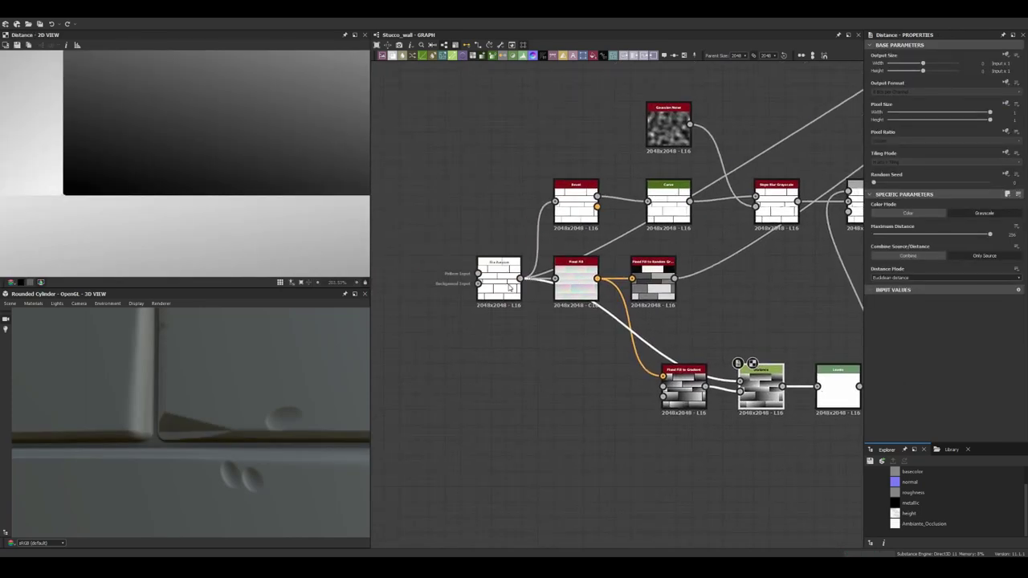
pyautogui.click(498, 283)
pyautogui.hotkey('ctrl', 'd')
pyautogui.scroll(-5, 909, 353)
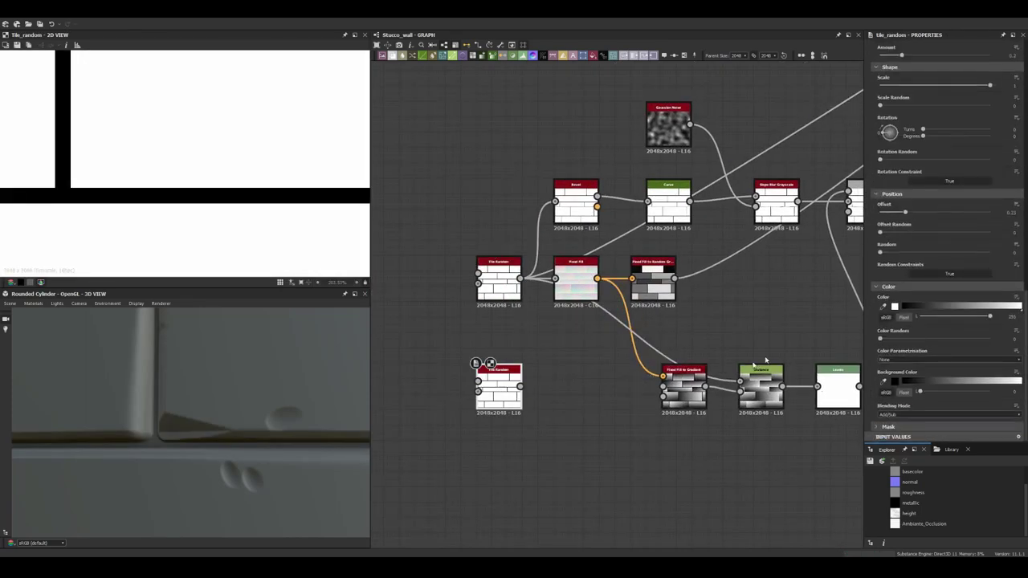
pyautogui.moveTo(482, 361); pyautogui.dragTo(466, 359, button='middle')
pyautogui.press('Delete')
# Step: Add Distance and Edge Detect nodes and tidy them into a bottom row
pyautogui.press('space')
pyautogui.write('dist')
pyautogui.press('Return')
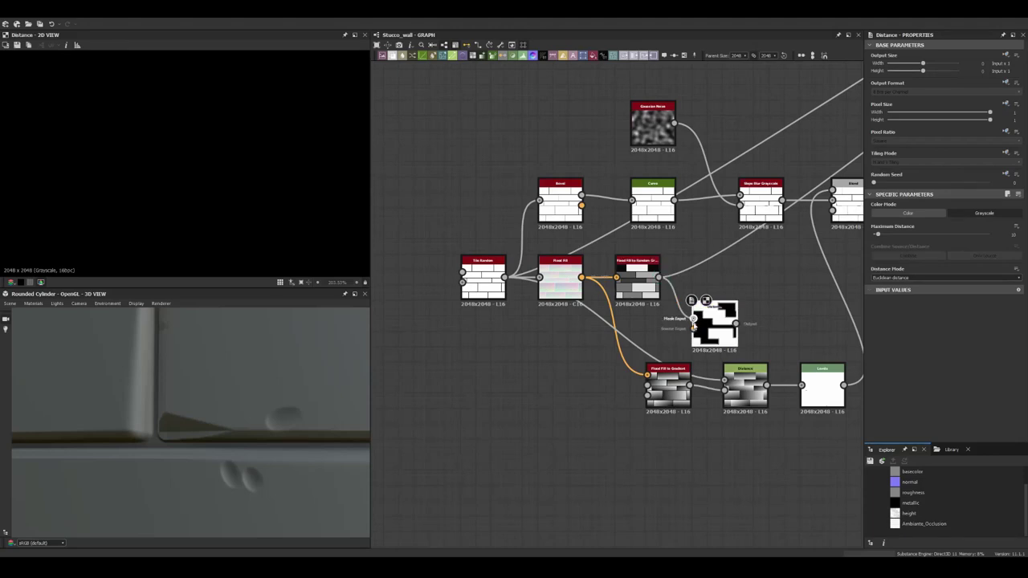
pyautogui.press('space')
pyautogui.write('edge')
pyautogui.press('Return')
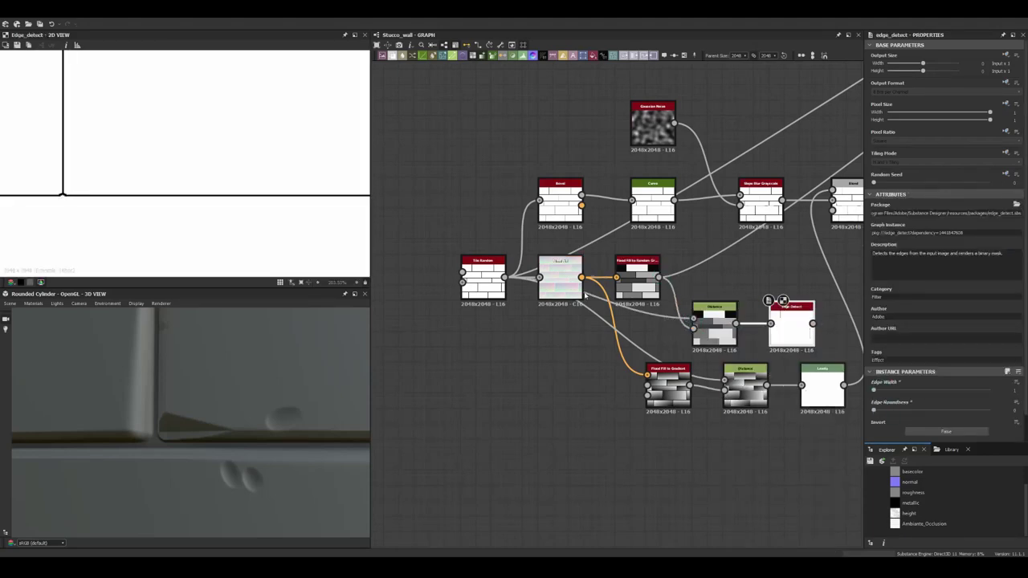
pyautogui.scroll(-3, 585, 296)
pyautogui.moveTo(679, 222); pyautogui.dragTo(567, 330)
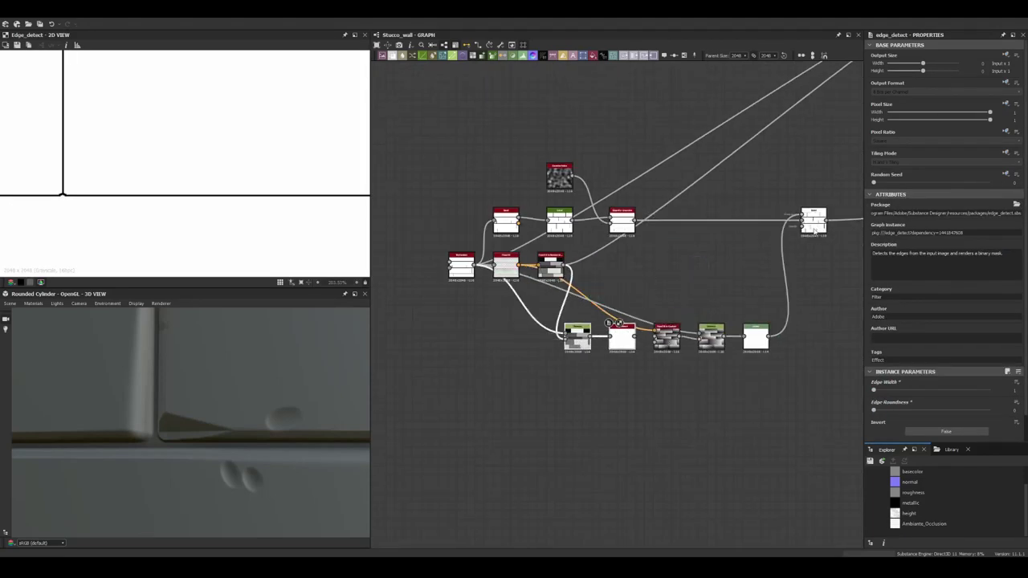
pyautogui.scroll(3, 615, 337)
# Step: Add a Flood Fill node after Edge Detect and inspect the brick gaps in 3D
pyautogui.press('space')
pyautogui.write('flood')
pyautogui.press('Return')
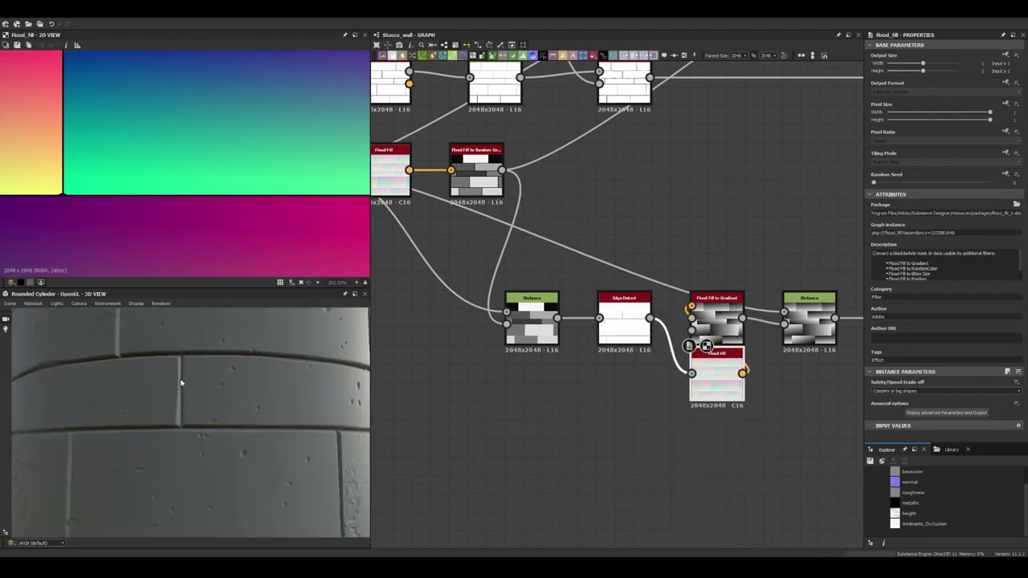
pyautogui.moveTo(180, 384); pyautogui.dragTo(230, 443)
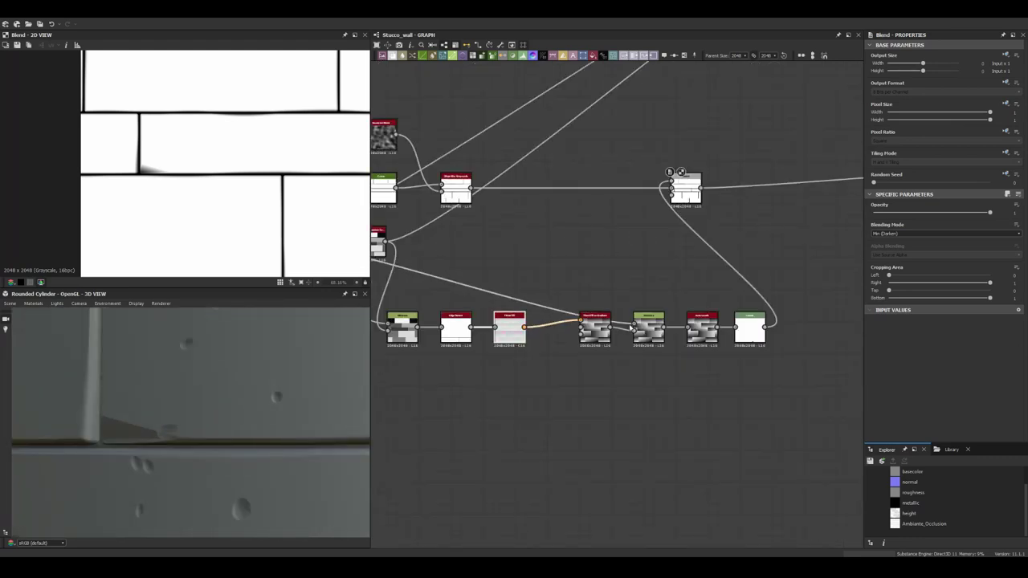
# Step: Duplicate the Flood Fill to Gradient–Levels branch and wire the upper Levels output into a new Blend
pyautogui.scroll(3, 110, 427)
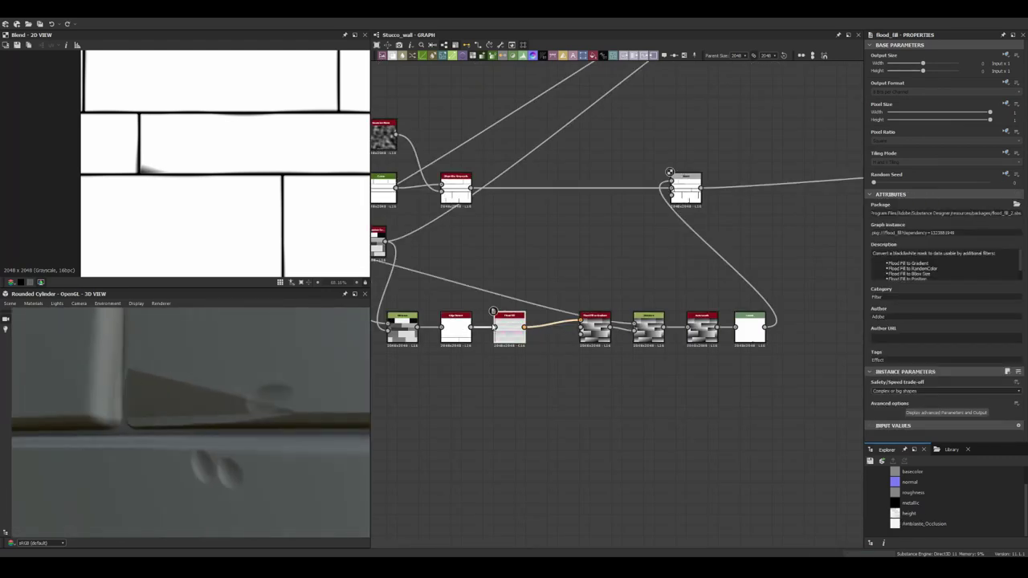
pyautogui.scroll(-5, 216, 409)
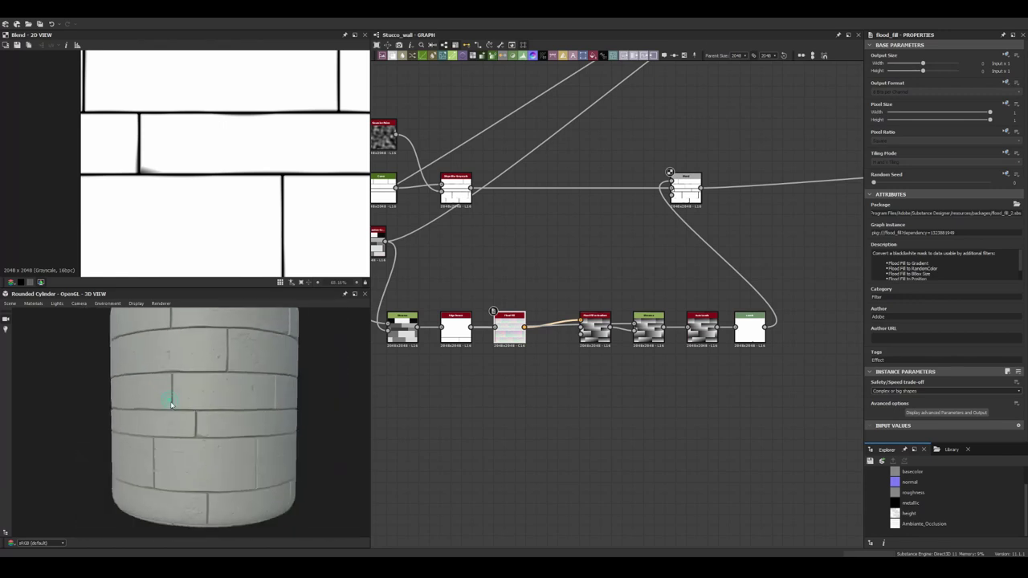
pyautogui.click(749, 327)
pyautogui.scroll(3, 739, 322)
pyautogui.scroll(-3, 507, 312)
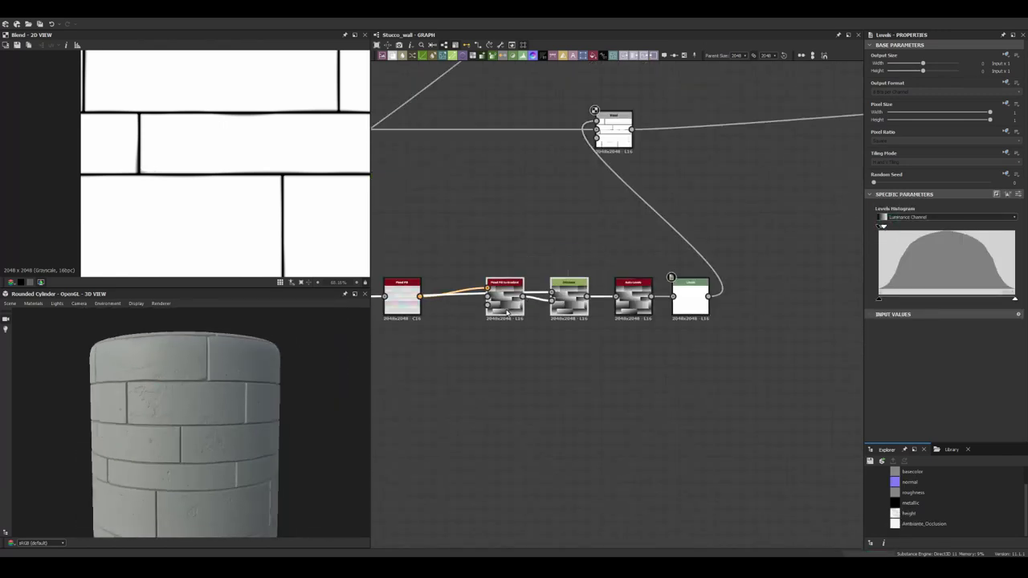
pyautogui.click(506, 257)
pyautogui.hotkey('ctrl', 'd')
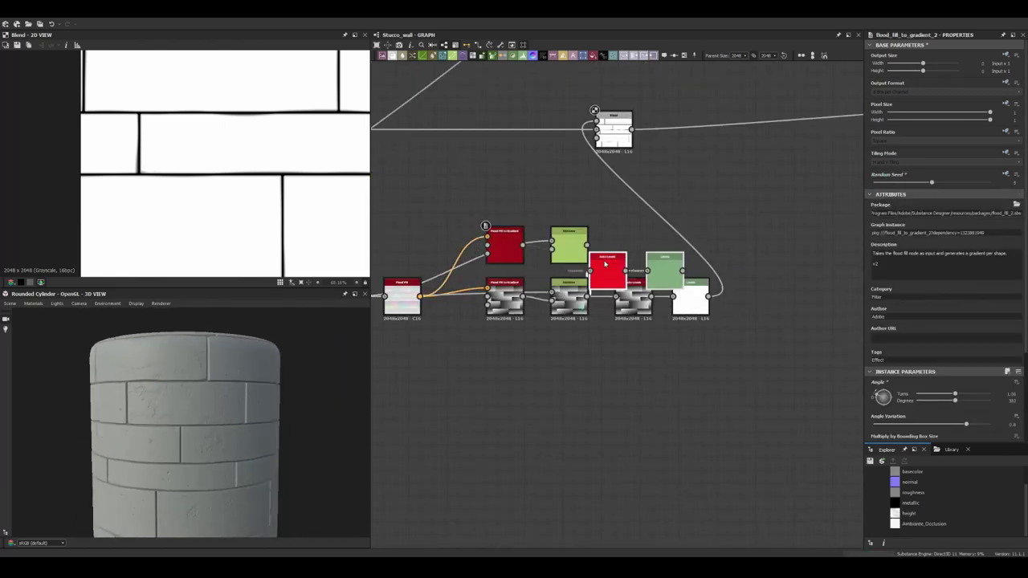
pyautogui.moveTo(815, 117); pyautogui.dragTo(715, 148)
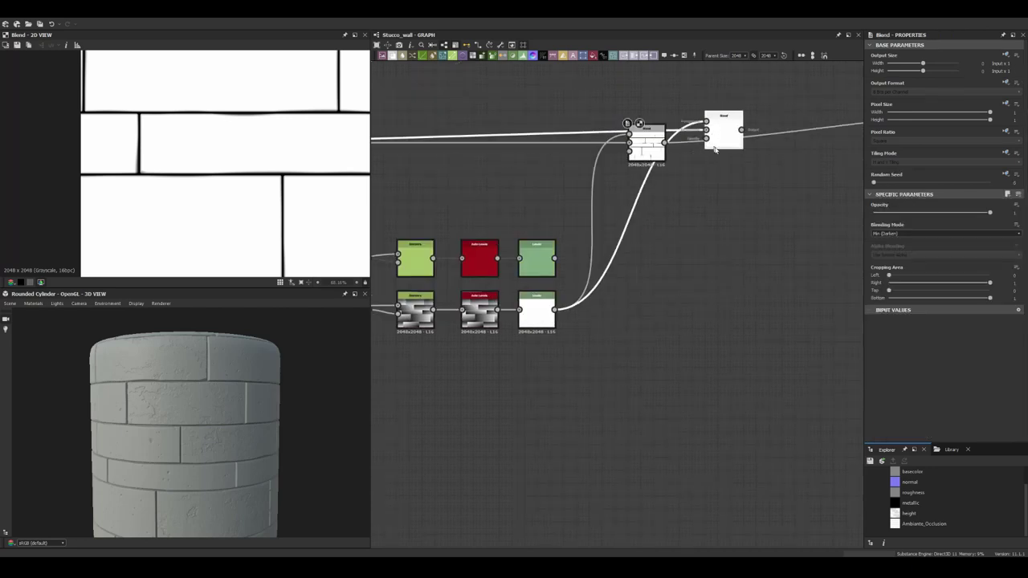
pyautogui.moveTo(554, 271); pyautogui.dragTo(628, 137)
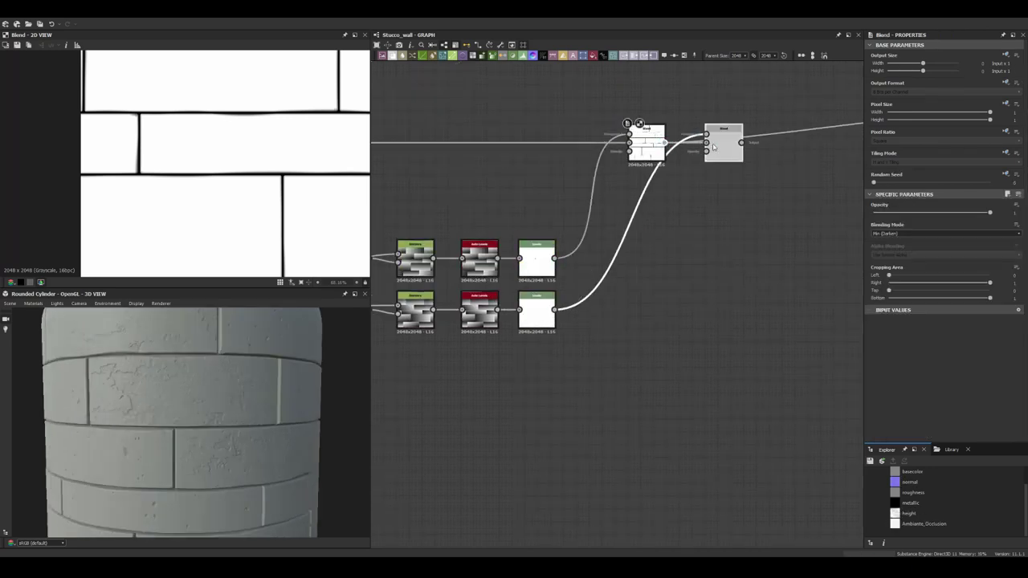
# Step: Shift the left node cluster aside and lower the Subtract Blend opacity to 0.07
pyautogui.scroll(-5, 652, 268)
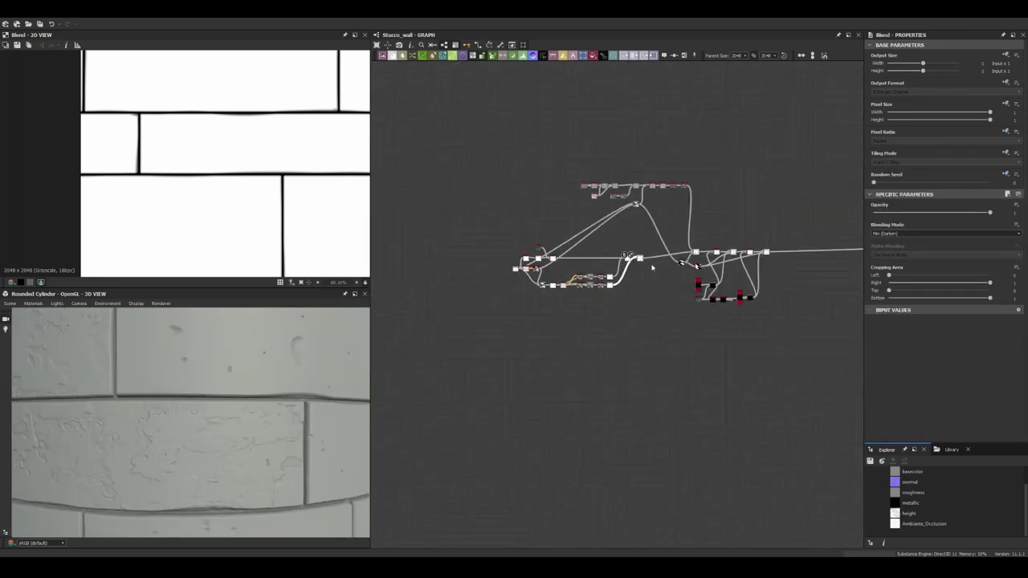
pyautogui.moveTo(584, 253); pyautogui.dragTo(520, 257)
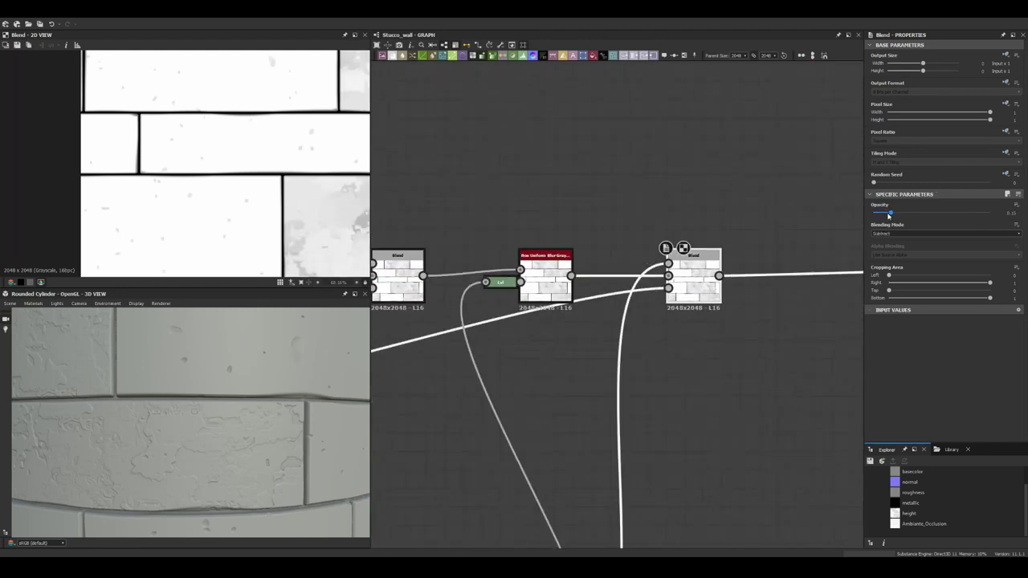
pyautogui.moveTo(883, 212); pyautogui.dragTo(881, 213)
pyautogui.scroll(-5, 206, 361)
pyautogui.scroll(5, 230, 395)
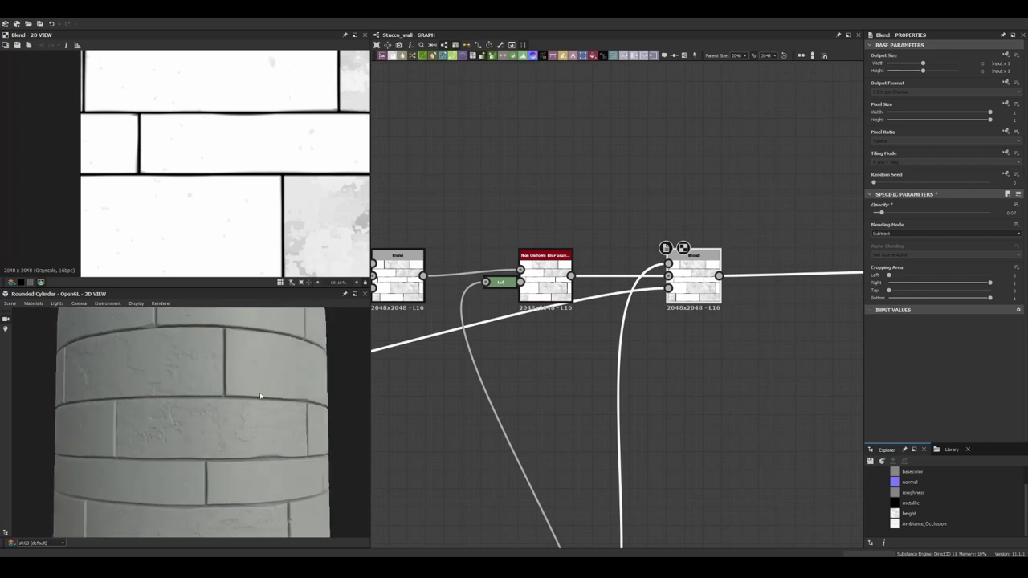
pyautogui.scroll(-3, 562, 298)
# Step: Add a Gradient Map node, rearrange it beside the Blend, and preview it in 2D
pyautogui.click(562, 298)
pyautogui.press('space')
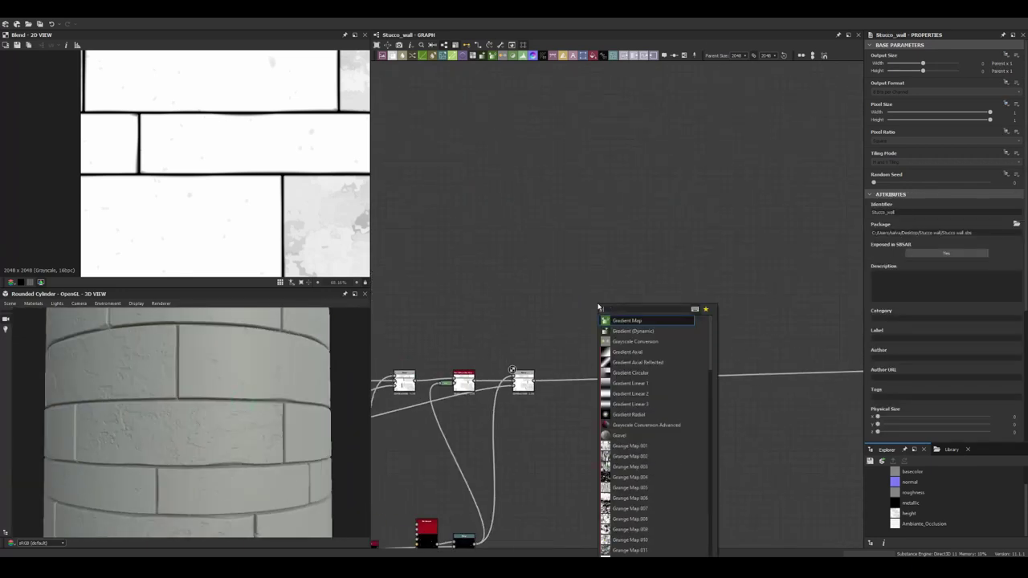
pyautogui.press('Return')
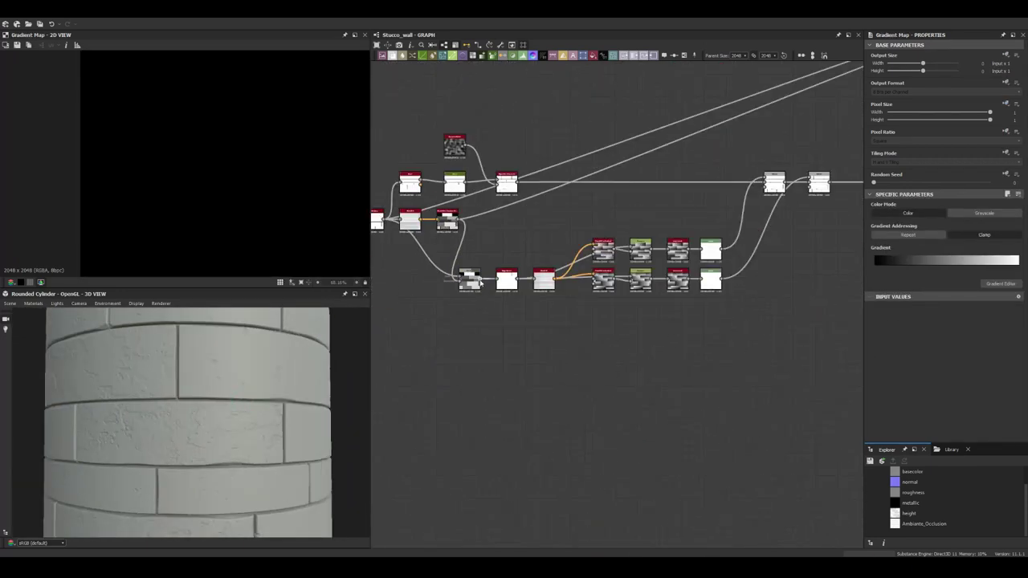
pyautogui.scroll(5, 769, 265)
pyautogui.moveTo(768, 263); pyautogui.dragTo(699, 264)
pyautogui.click(734, 315)
pyautogui.moveTo(734, 315); pyautogui.dragTo(583, 315)
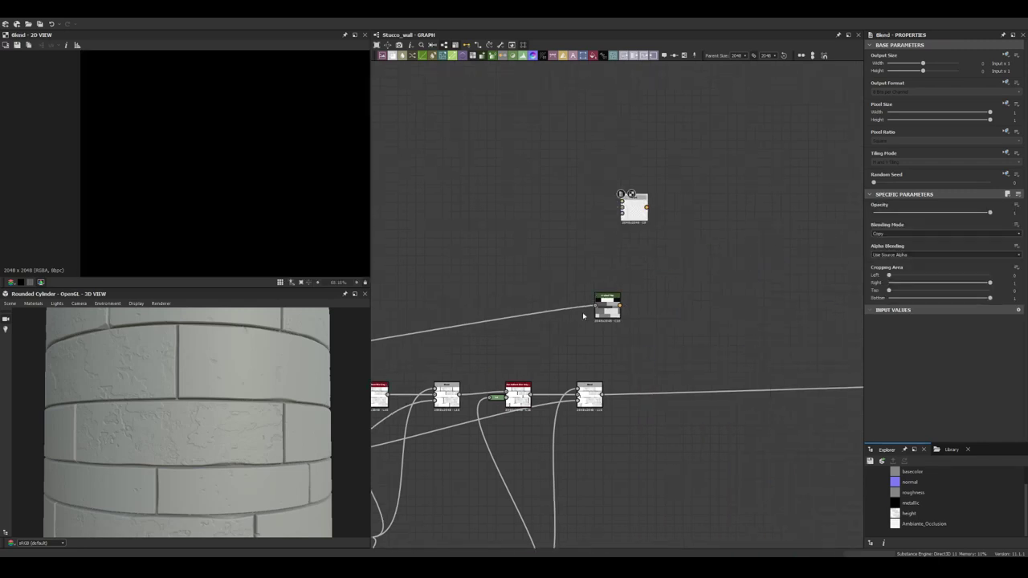
pyautogui.doubleClick(607, 308)
pyautogui.scroll(3, 655, 309)
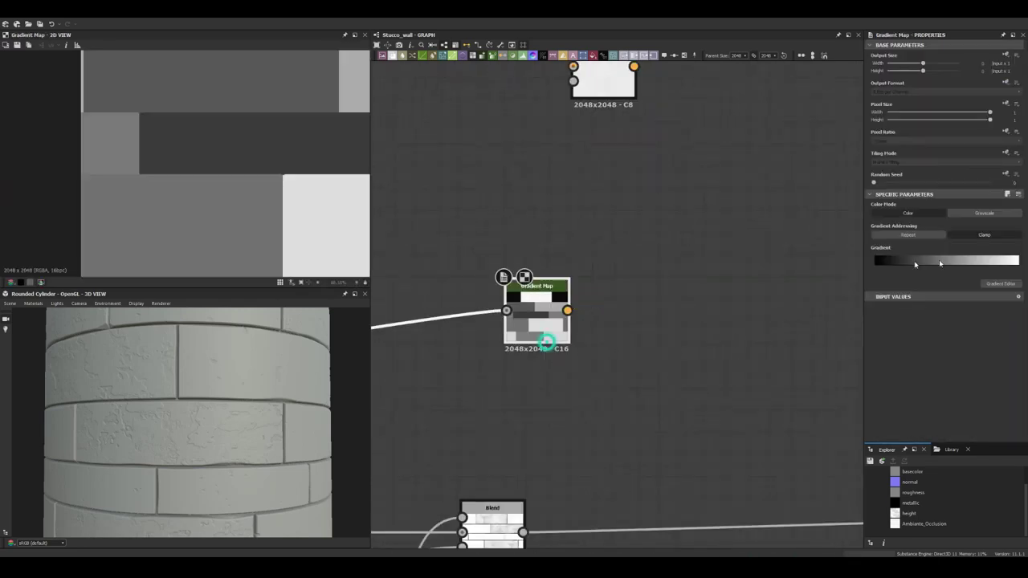
# Step: Set the Gradient Map's first key to light grey and connect it to the base colour output
pyautogui.click(885, 265)
pyautogui.click(618, 310)
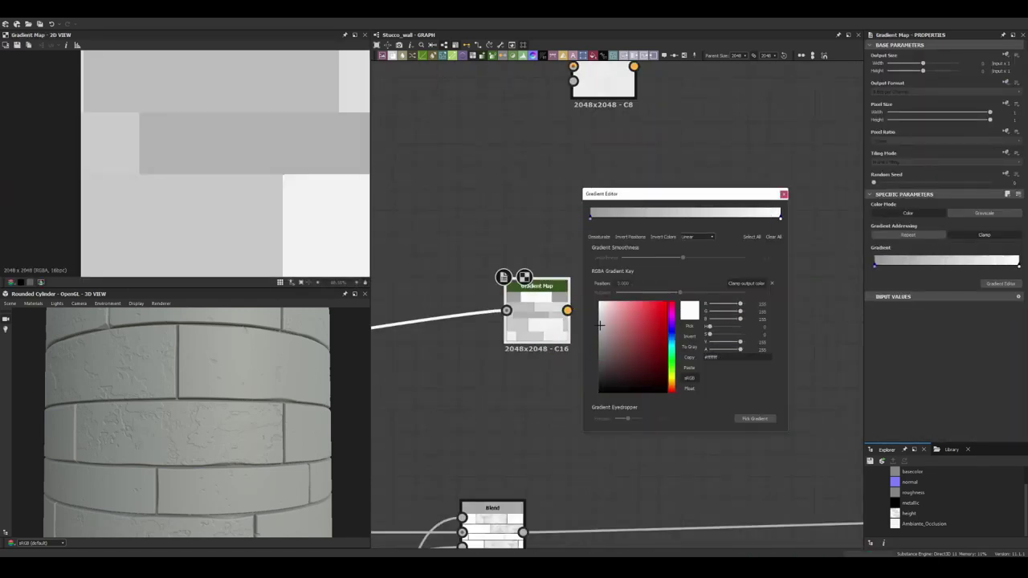
pyautogui.click(783, 194)
pyautogui.moveTo(567, 310); pyautogui.dragTo(652, 191)
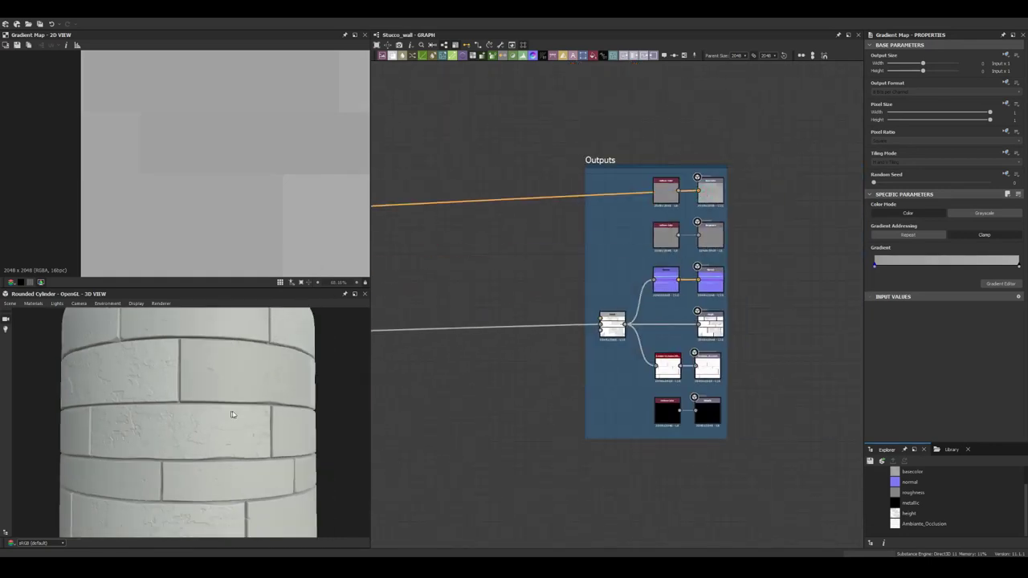
# Step: Insert a Blend after the Gradient Map, plus another Gradient Map and Blend on the red wire
pyautogui.moveTo(390, 292)
pyautogui.mouseDown(button='middle')
pyautogui.moveTo(631, 222)
pyautogui.moveTo(666, 273)
pyautogui.mouseUp(button='middle')
pyautogui.press('space')
pyautogui.click(675, 232)
pyautogui.scroll(-2, 658, 241)
pyautogui.scroll(-2, 673, 277)
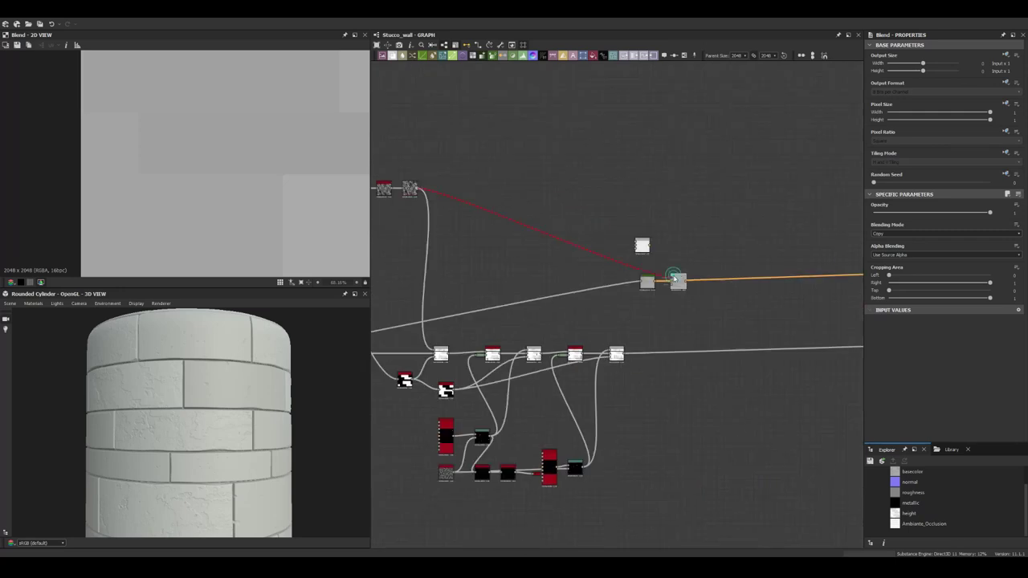
pyautogui.scroll(3, 673, 277)
pyautogui.press('space')
pyautogui.click(619, 283)
pyautogui.press('space')
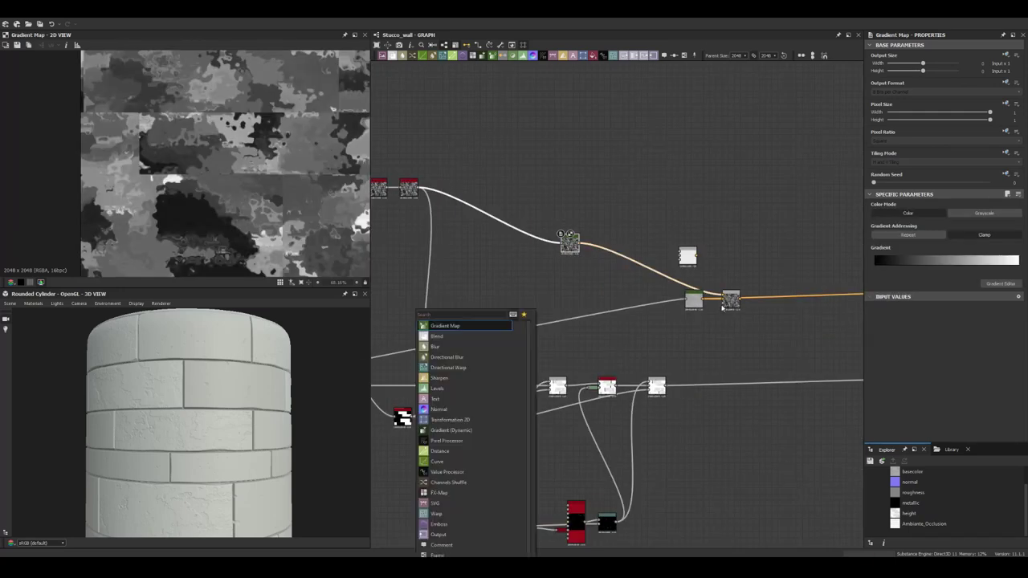
pyautogui.click(436, 336)
# Step: Set the colour Blend to Add Sub mode at 0.07 opacity
pyautogui.scroll(-2, 201, 195)
pyautogui.click(881, 259)
pyautogui.moveTo(881, 213); pyautogui.dragTo(882, 215)
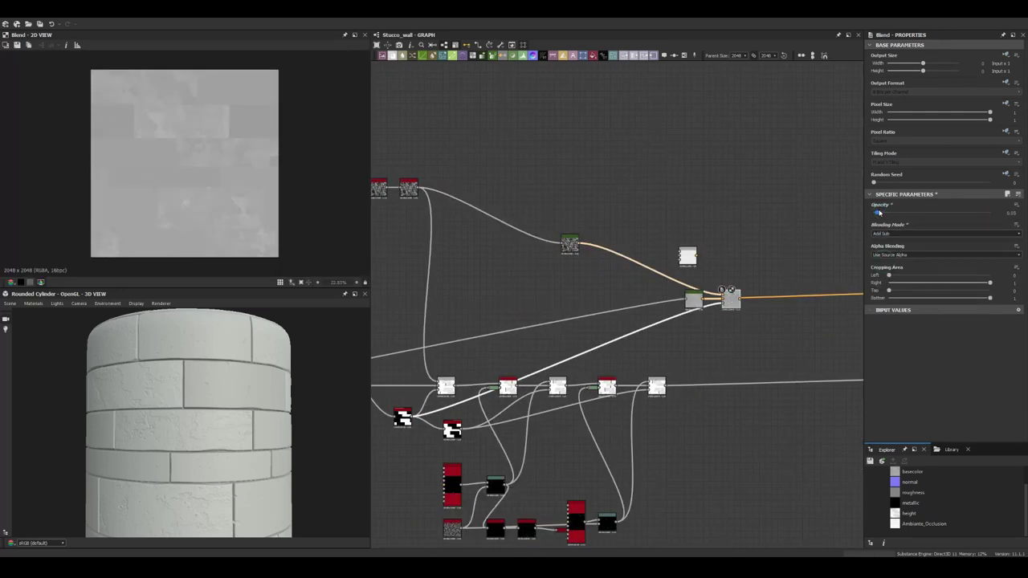
pyautogui.scroll(-3, 184, 383)
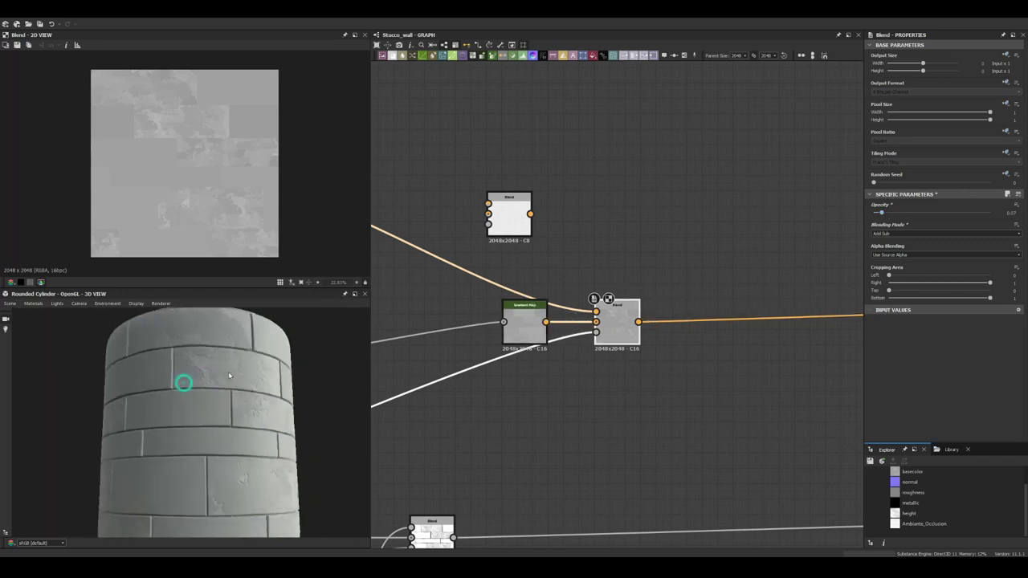
pyautogui.scroll(3, 190, 394)
pyautogui.scroll(-3, 495, 347)
pyautogui.scroll(2, 749, 262)
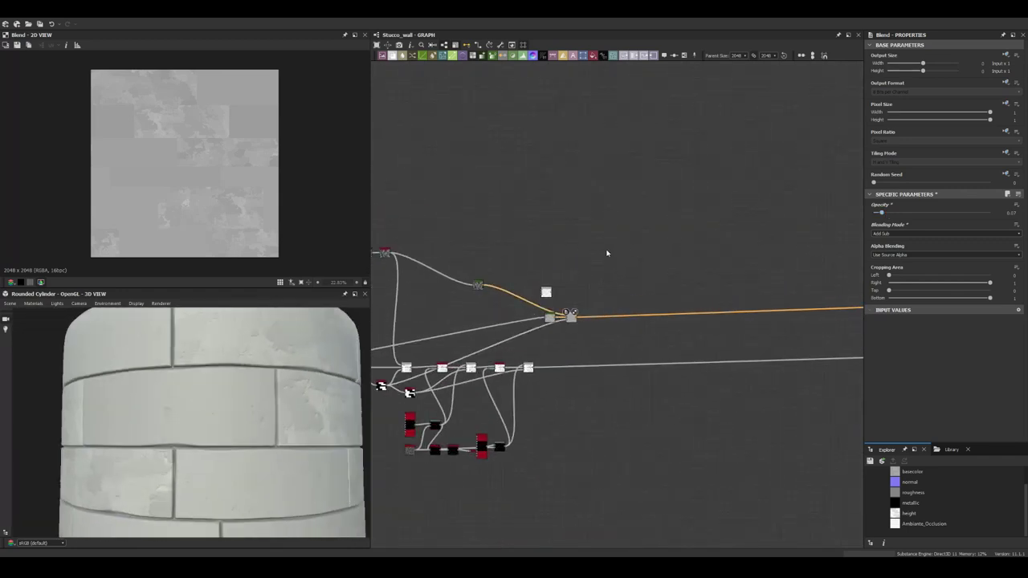
pyautogui.click(606, 249)
# Step: Find the Histogram Scan node and preview its stucco patch mask
pyautogui.scroll(-2, 526, 241)
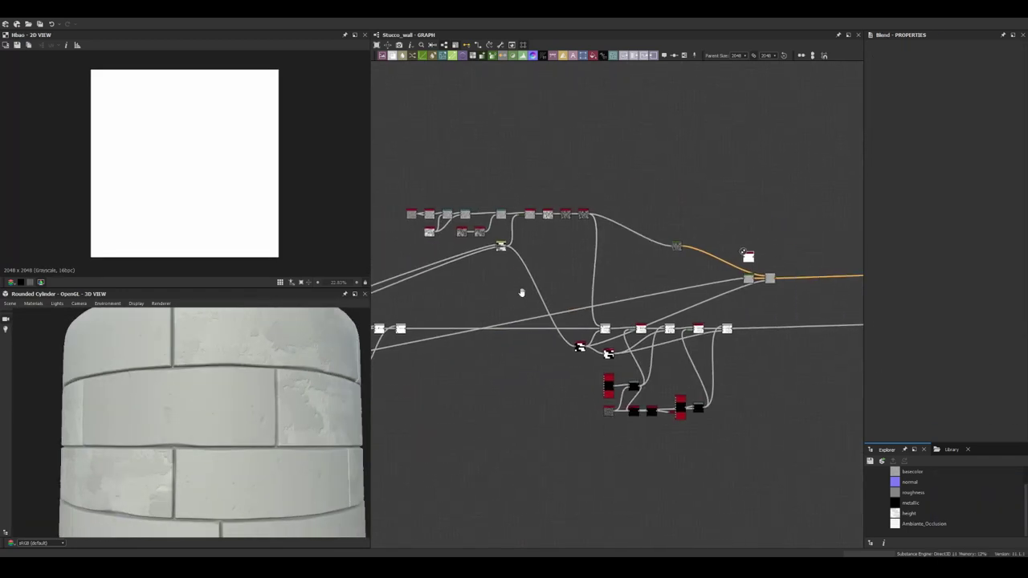
pyautogui.moveTo(522, 292); pyautogui.dragTo(649, 232, button='middle')
pyautogui.scroll(3, 573, 241)
pyautogui.scroll(-3, 507, 296)
pyautogui.scroll(3, 506, 295)
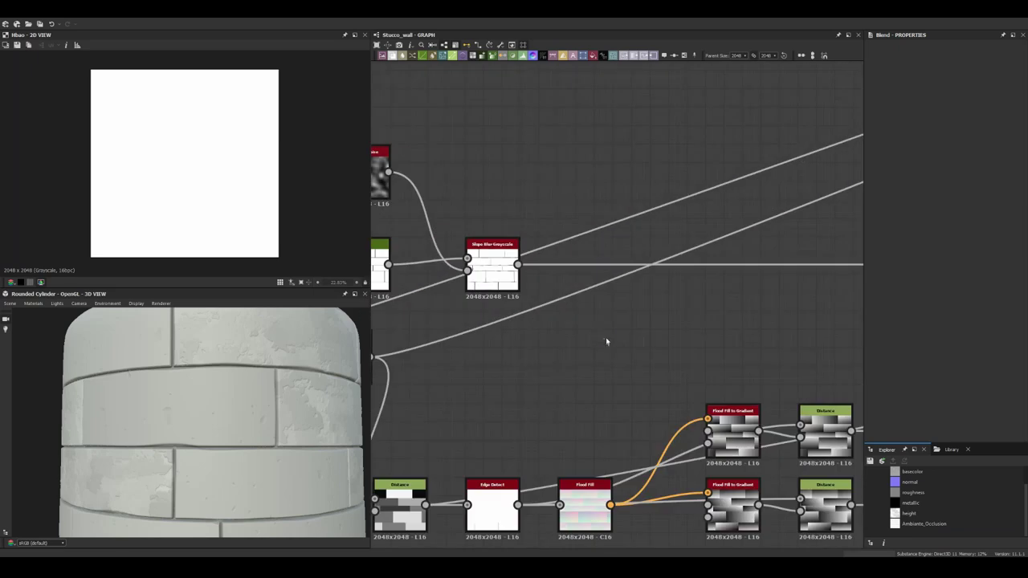
pyautogui.click(579, 312)
pyautogui.scroll(-2, 723, 337)
pyautogui.moveTo(737, 348); pyautogui.dragTo(626, 348, button='middle')
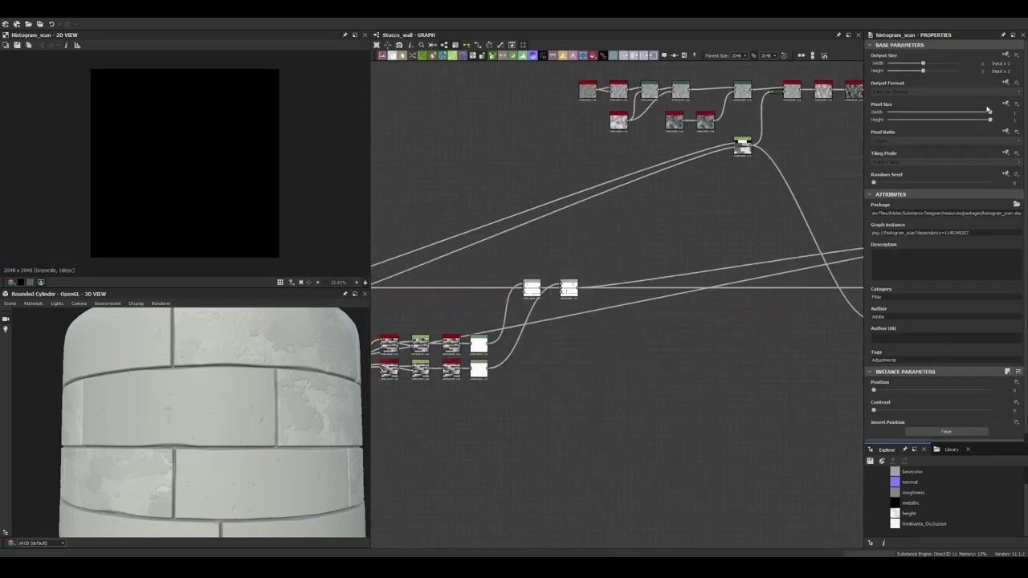
pyautogui.scroll(3, 659, 251)
# Step: Add a Blend node and connect the Histogram Scan output into it
pyautogui.moveTo(747, 322); pyautogui.dragTo(589, 337, button='middle')
pyautogui.press('space')
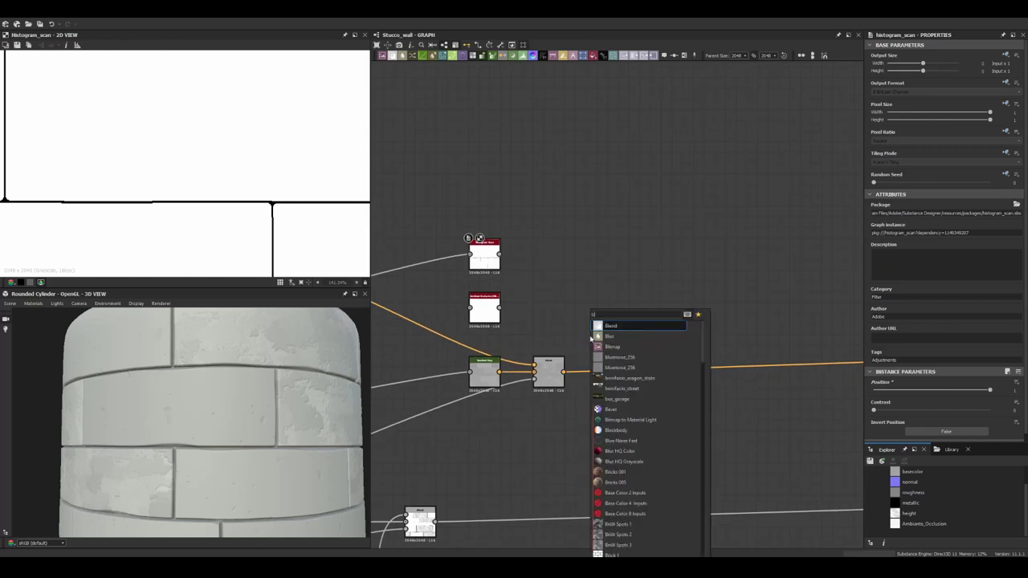
pyautogui.click(627, 325)
pyautogui.moveTo(575, 331); pyautogui.dragTo(485, 260)
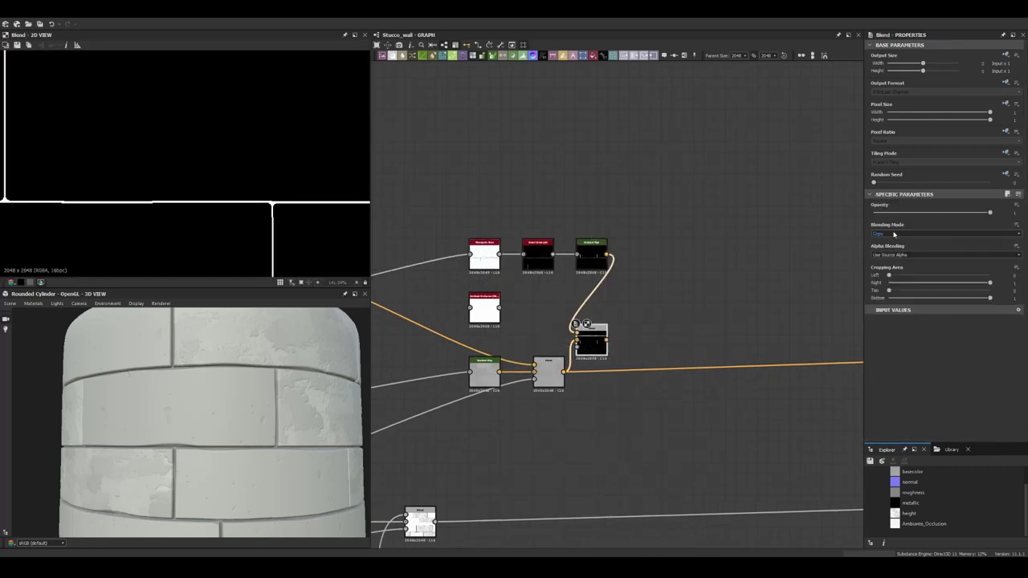
pyautogui.scroll(-2, 894, 234)
pyautogui.scroll(3, 176, 383)
pyautogui.scroll(3, 177, 383)
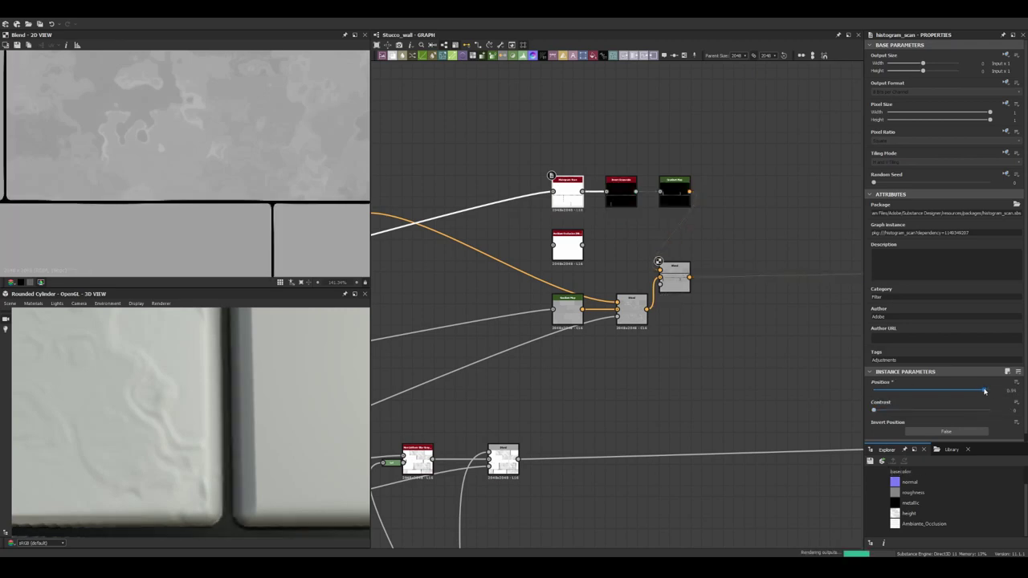
# Step: Place the new Blend in the base colour chain as a Subtract layer at 0.15 opacity
pyautogui.moveTo(679, 279); pyautogui.dragTo(701, 311)
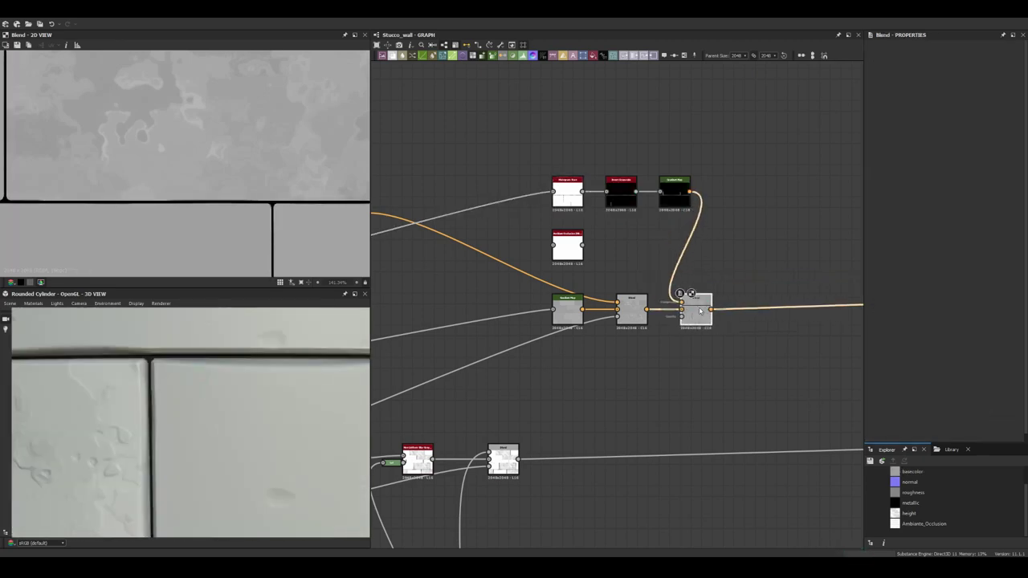
pyautogui.scroll(-5, 195, 172)
pyautogui.scroll(3, 207, 425)
pyautogui.scroll(-3, 206, 425)
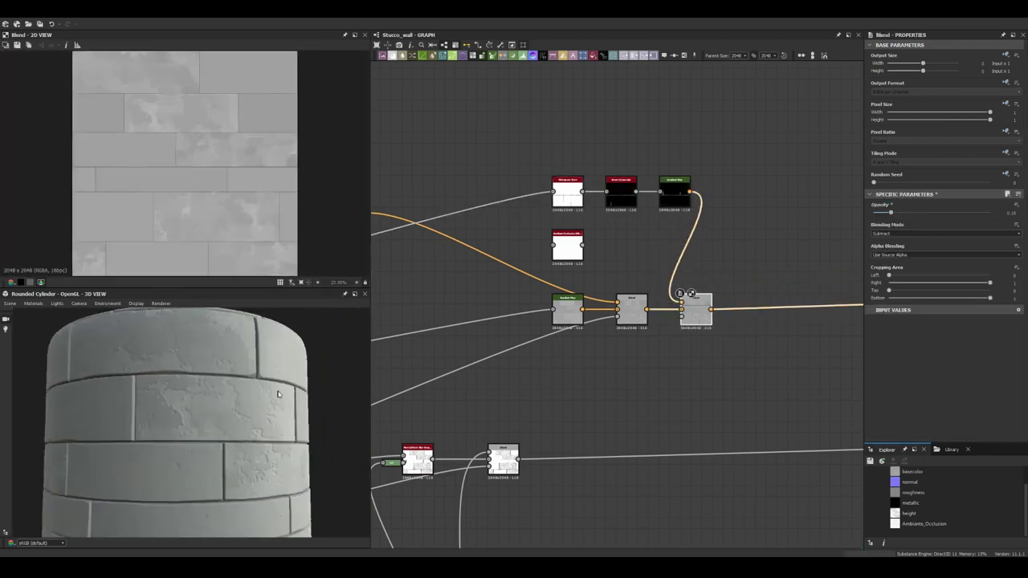
pyautogui.scroll(3, 244, 397)
pyautogui.scroll(-3, 244, 398)
# Step: Feed the lower height output into a new HBAO node and adjust its height depth
pyautogui.scroll(-2, 465, 433)
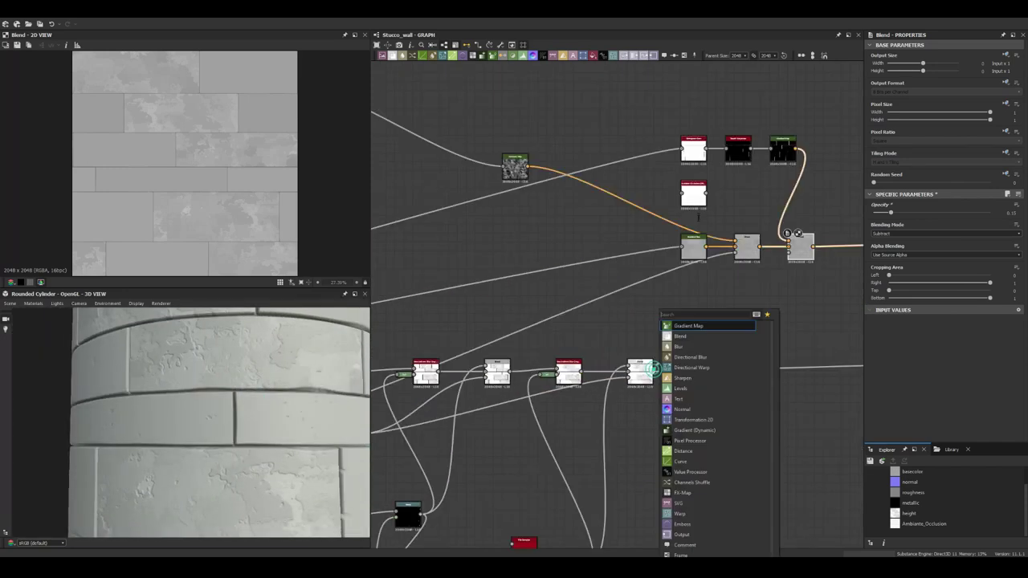
pyautogui.moveTo(490, 393)
pyautogui.mouseDown(button='middle')
pyautogui.moveTo(675, 280)
pyautogui.moveTo(556, 367)
pyautogui.mouseUp(button='middle')
pyautogui.moveTo(546, 459); pyautogui.dragTo(673, 184)
pyautogui.doubleClick(664, 184)
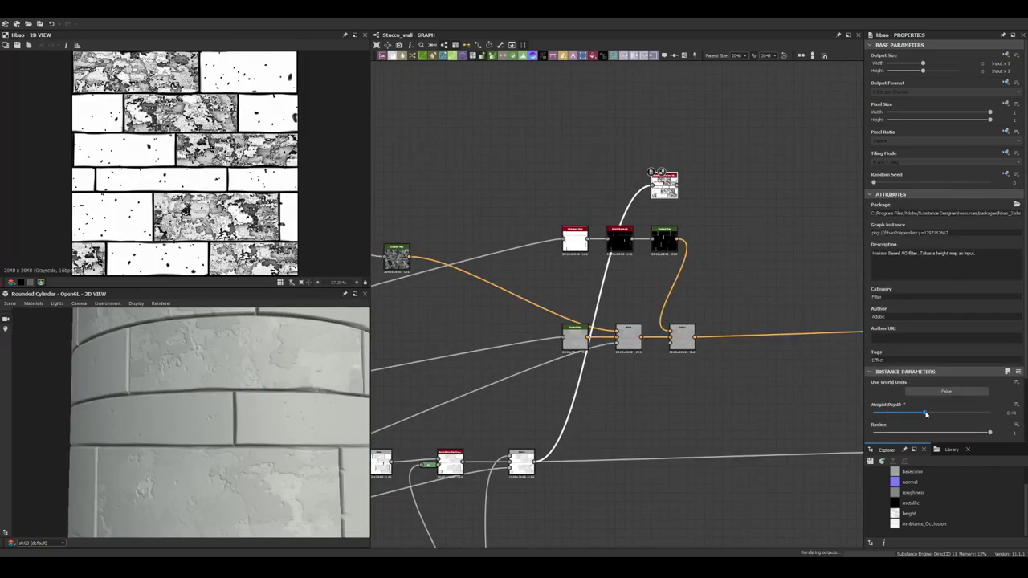
pyautogui.moveTo(652, 171); pyautogui.dragTo(527, 184, button='middle')
pyautogui.scroll(3, 548, 177)
# Step: Chain Blur HQ Grayscale into Slope Blur Grayscale, using Fractal Sum Base as the slope input
pyautogui.click(564, 255)
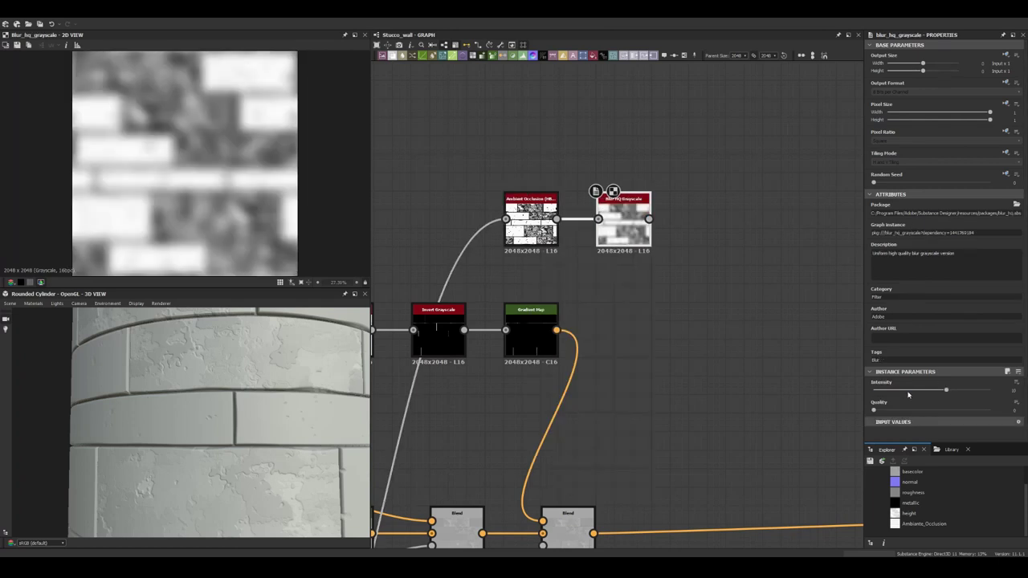
pyautogui.moveTo(650, 218); pyautogui.dragTo(634, 245)
pyautogui.write('slope')
pyautogui.press('Return')
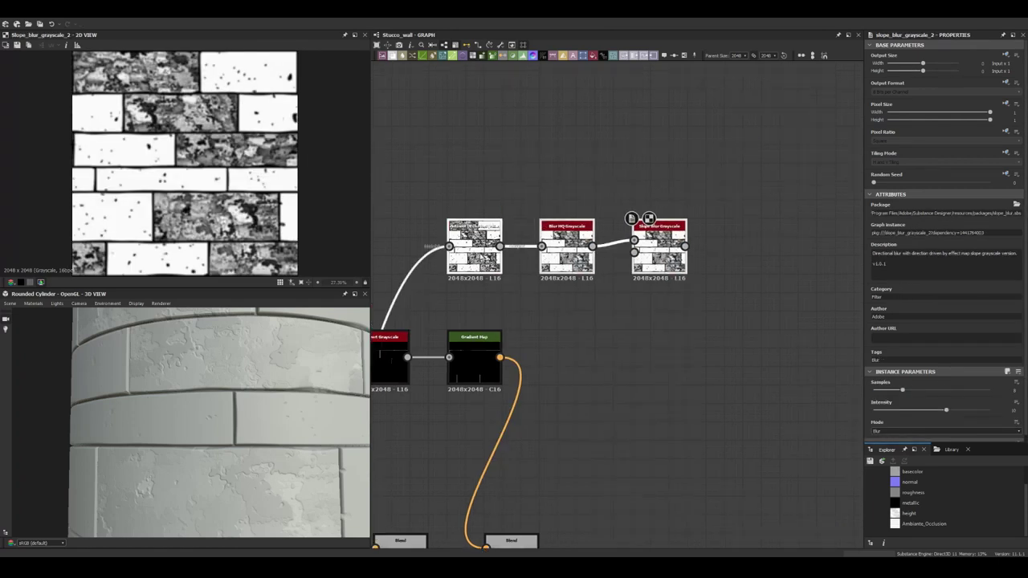
pyautogui.moveTo(649, 218); pyautogui.dragTo(474, 229, button='middle')
pyautogui.press('space')
pyautogui.write('fractal')
pyautogui.press('Return')
pyautogui.moveTo(500, 228); pyautogui.dragTo(634, 142)
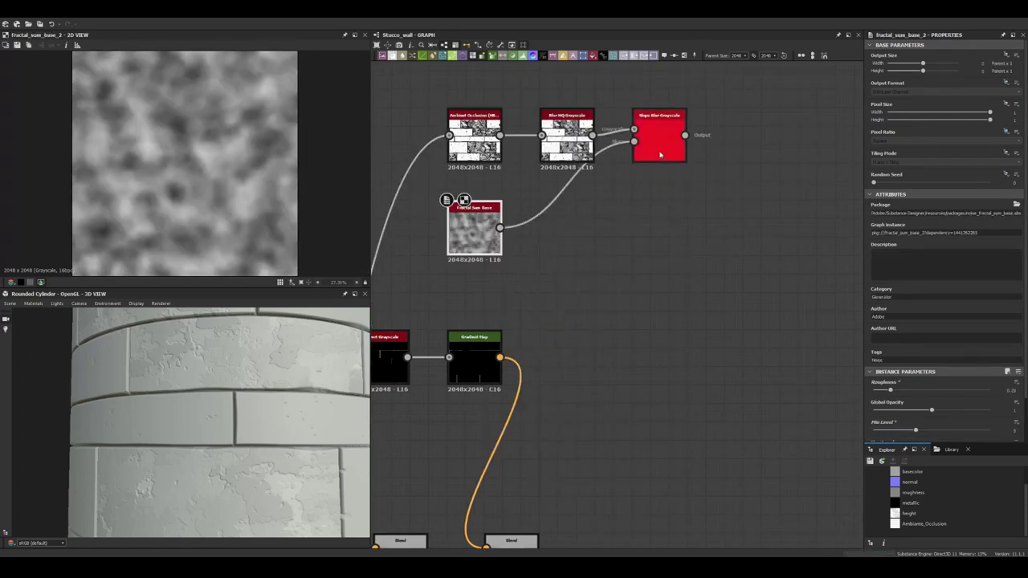
pyautogui.doubleClick(660, 155)
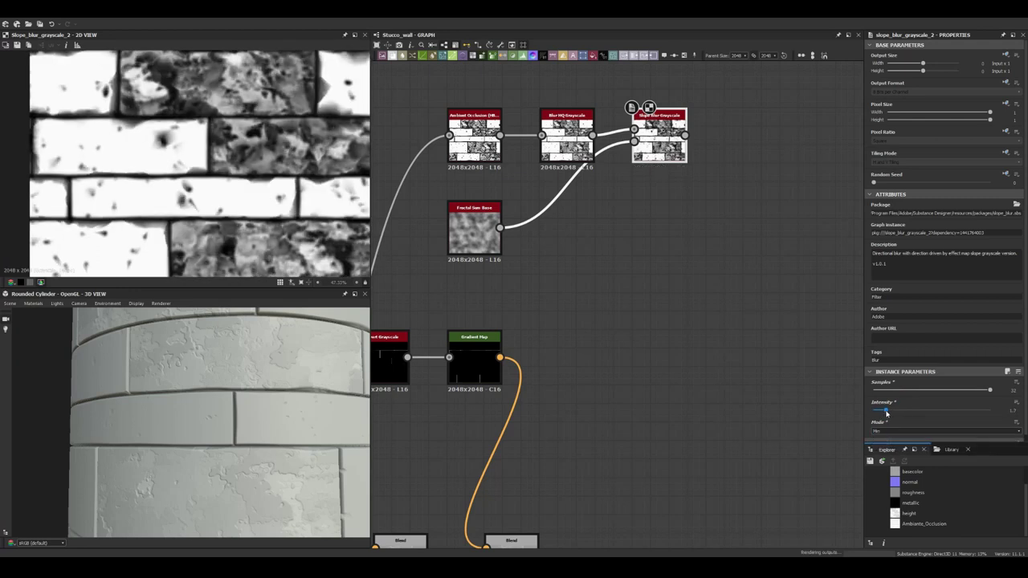
# Step: Append a Histogram Scan with raised contrast and set the slope blur mode to Blur
pyautogui.click(649, 107)
pyautogui.click(706, 230)
pyautogui.moveTo(875, 411); pyautogui.dragTo(983, 410)
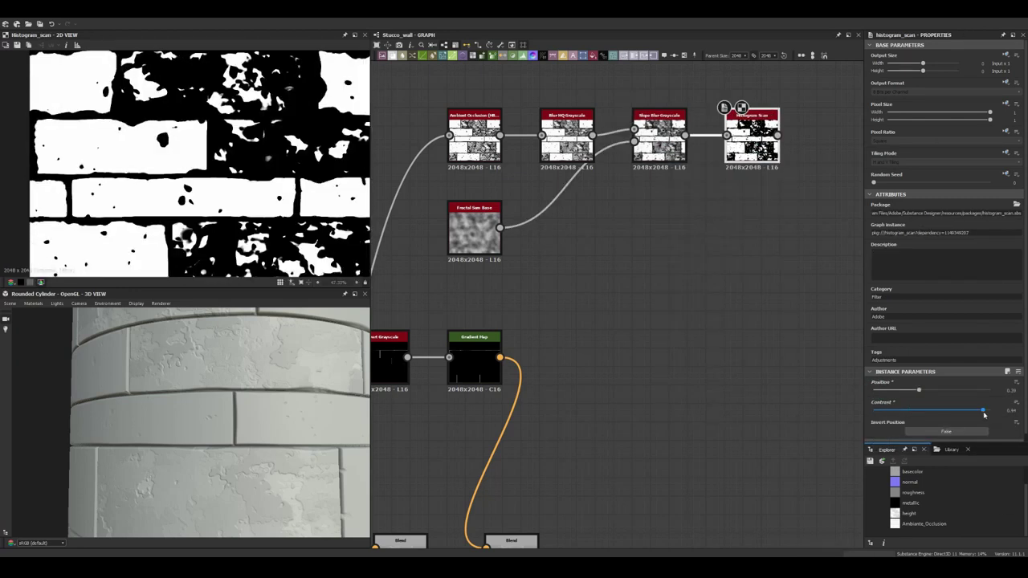
pyautogui.scroll(-5, 610, 294)
pyautogui.scroll(5, 610, 294)
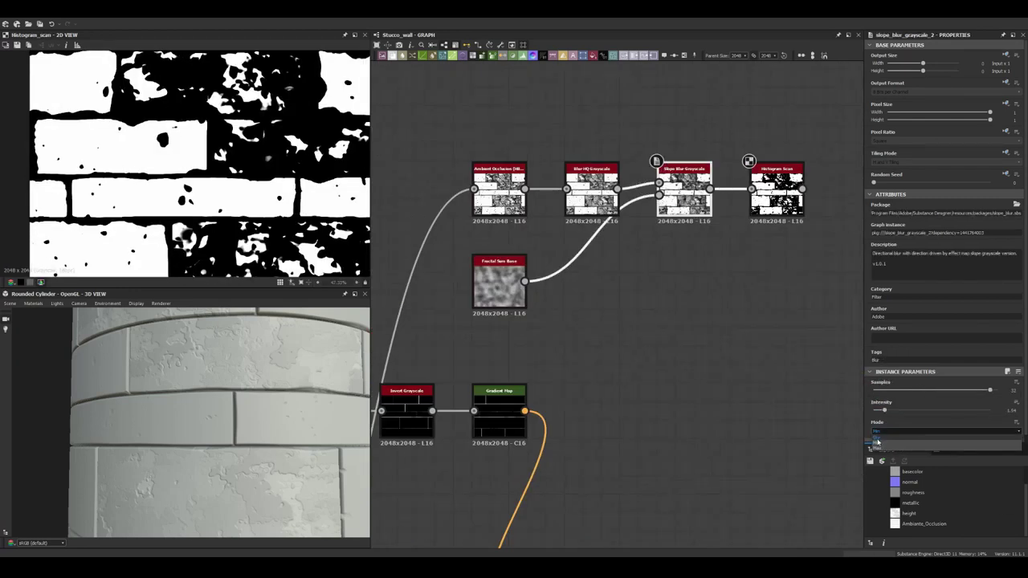
pyautogui.click(877, 442)
pyautogui.moveTo(653, 353); pyautogui.dragTo(639, 347, button='middle')
pyautogui.scroll(-3, 639, 351)
# Step: Add a Blend fed by the histogram scan at 0.2 opacity, used as the upper Blend's mask
pyautogui.press('space')
pyautogui.click(642, 378)
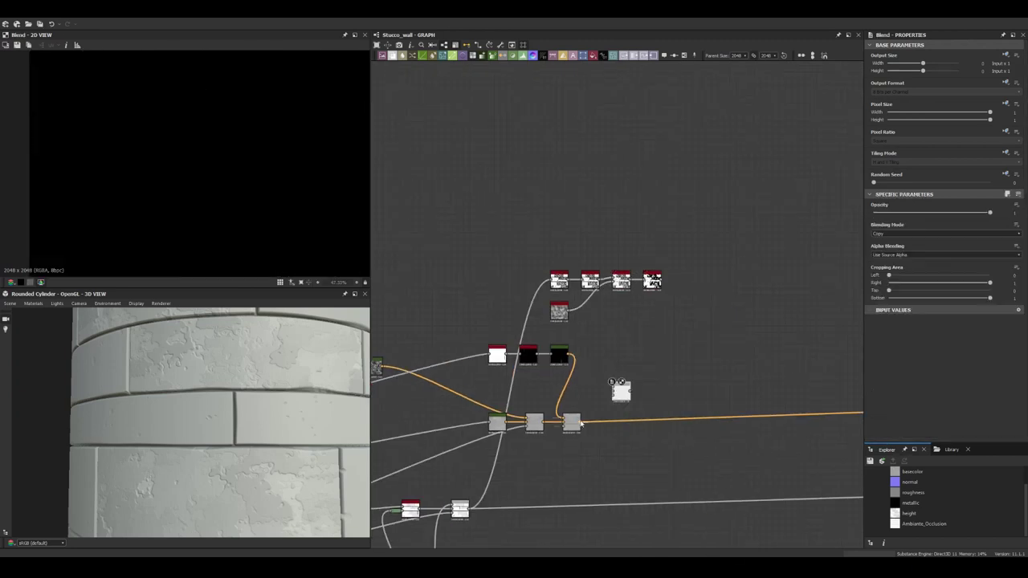
pyautogui.moveTo(653, 280); pyautogui.dragTo(613, 370)
pyautogui.moveTo(518, 386); pyautogui.dragTo(627, 313, button='middle')
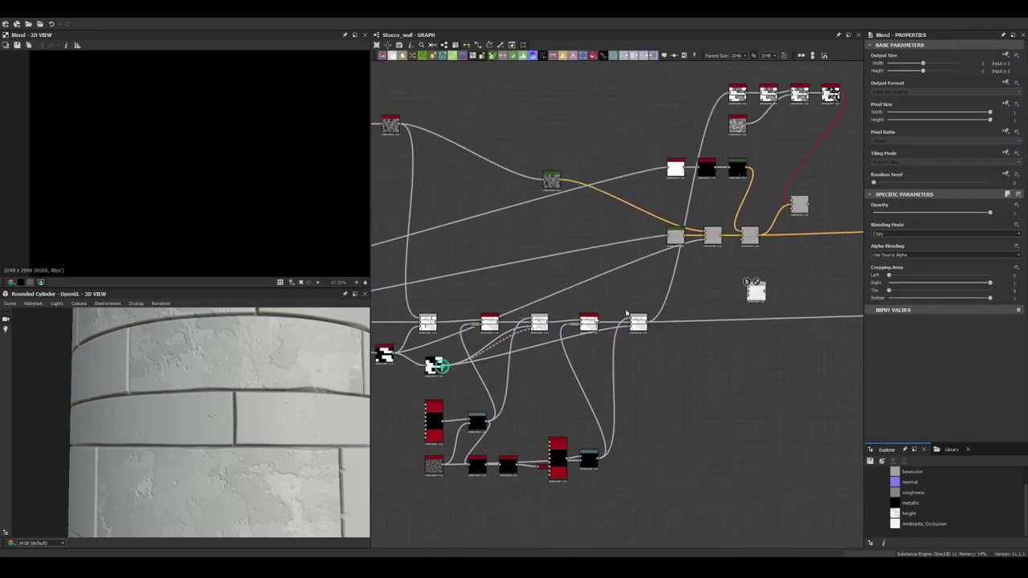
pyautogui.moveTo(577, 272); pyautogui.dragTo(675, 225, button='middle')
pyautogui.scroll(-2, 674, 225)
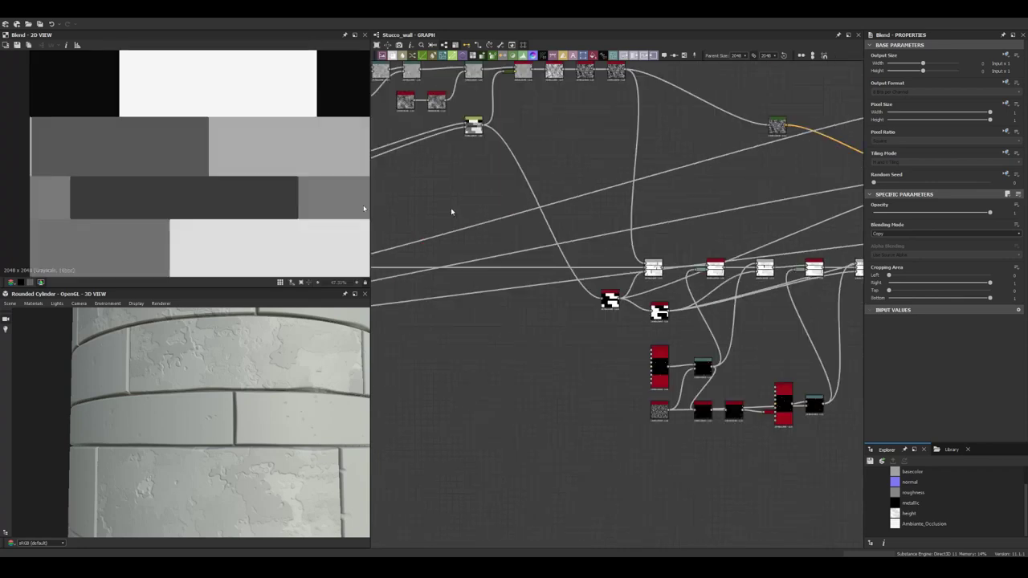
pyautogui.press('f')
pyautogui.moveTo(989, 212); pyautogui.dragTo(896, 212)
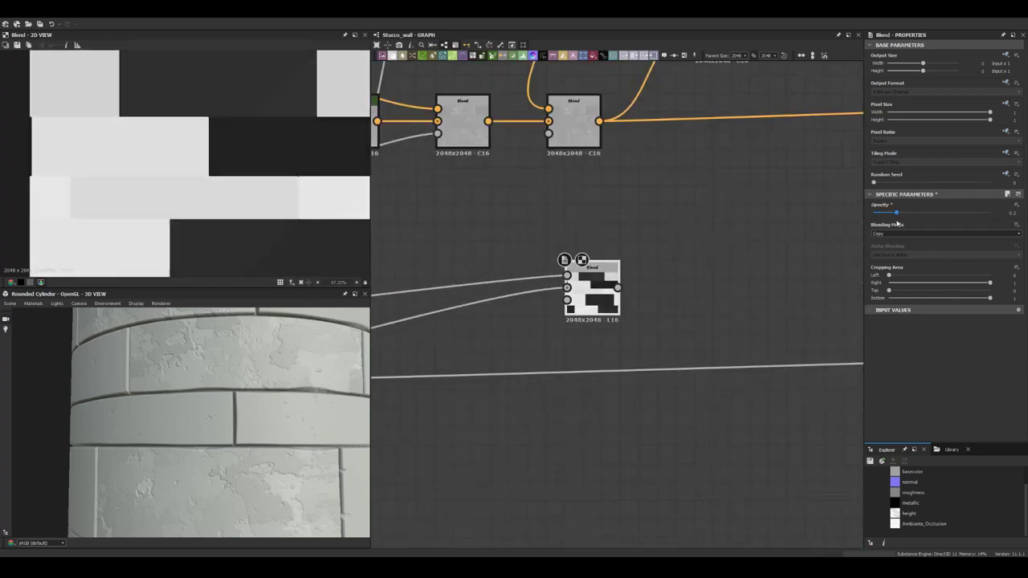
pyautogui.moveTo(798, 228); pyautogui.dragTo(680, 286, button='middle')
pyautogui.moveTo(578, 100); pyautogui.dragTo(547, 309)
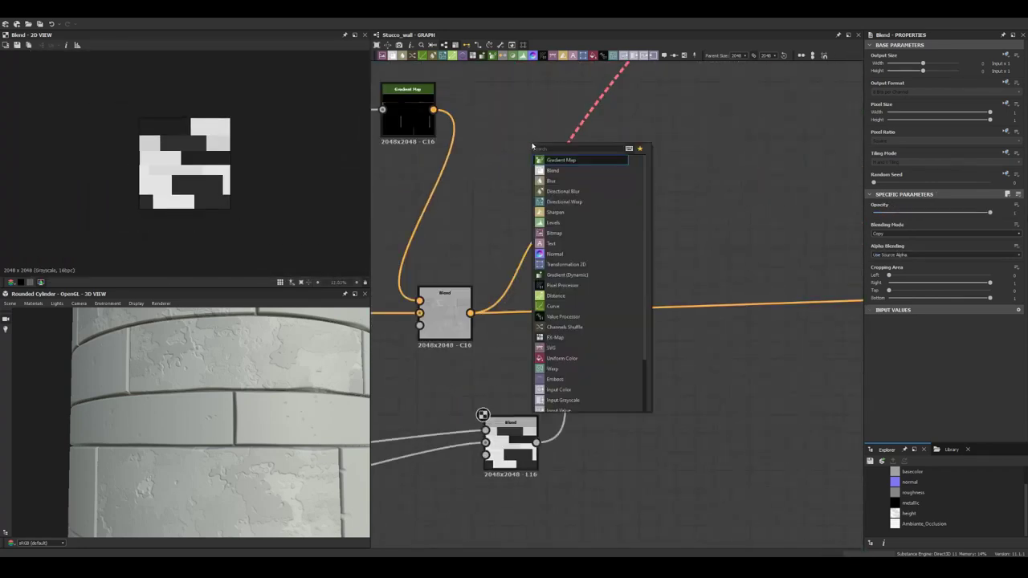
pyautogui.moveTo(457, 122); pyautogui.dragTo(479, 166, button='middle')
# Step: Check the Invert Grayscale output and set the colour Blend opacity to 0.15
pyautogui.click(656, 75)
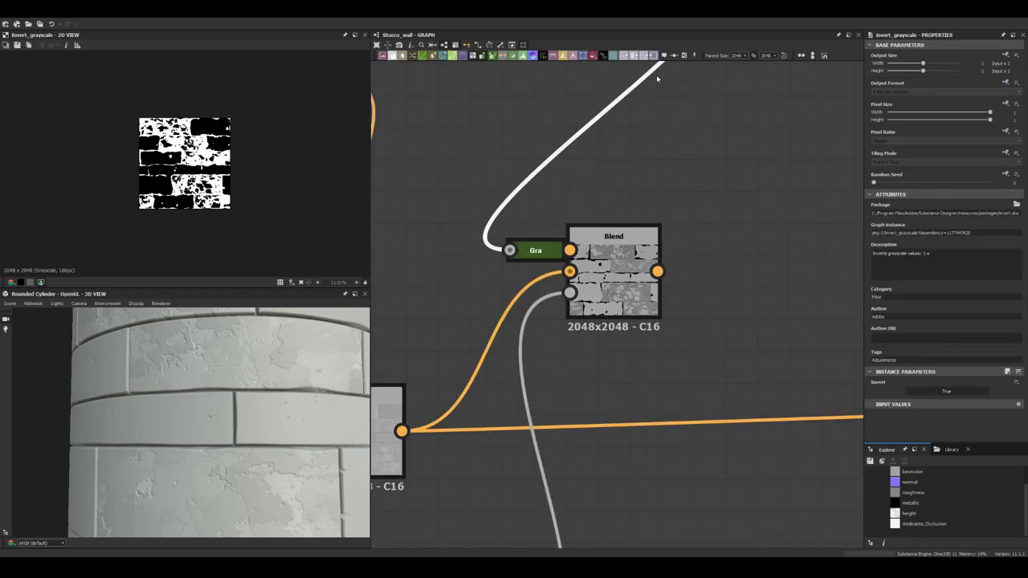
pyautogui.scroll(-3, 731, 227)
pyautogui.moveTo(660, 333); pyautogui.dragTo(688, 247, button='middle')
pyautogui.click(623, 369)
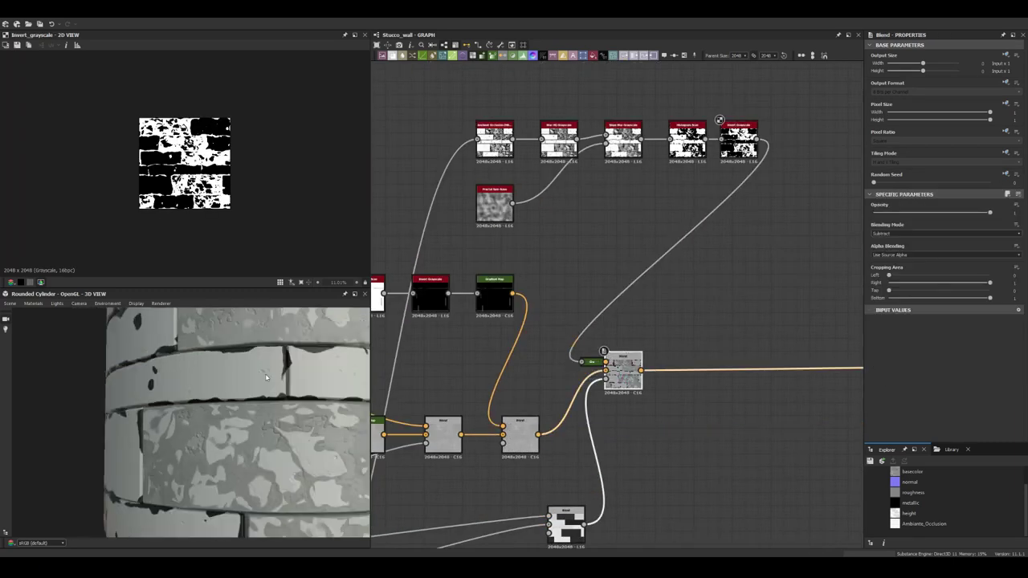
pyautogui.moveTo(896, 212); pyautogui.dragTo(891, 211)
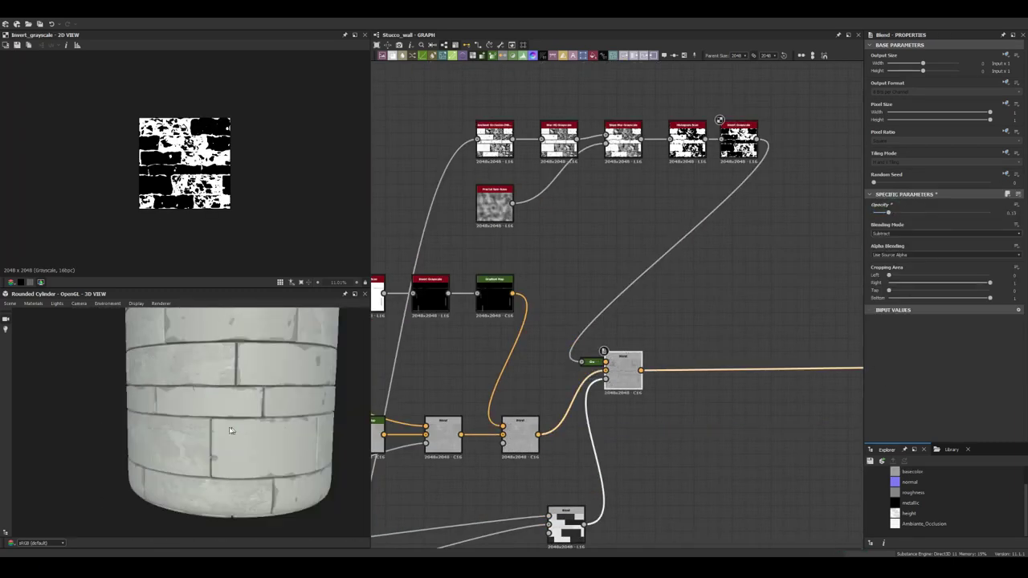
pyautogui.click(623, 140)
pyautogui.scroll(3, 506, 77)
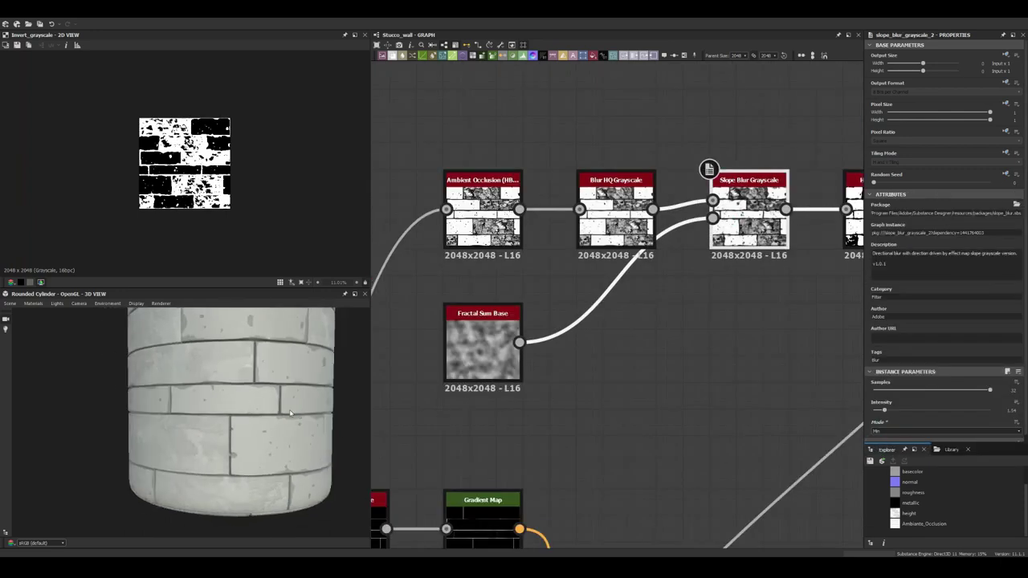
# Step: Review the Gradient Map colours, change a Blend's blending mode, and place a new Blend node
pyautogui.scroll(-3, 765, 344)
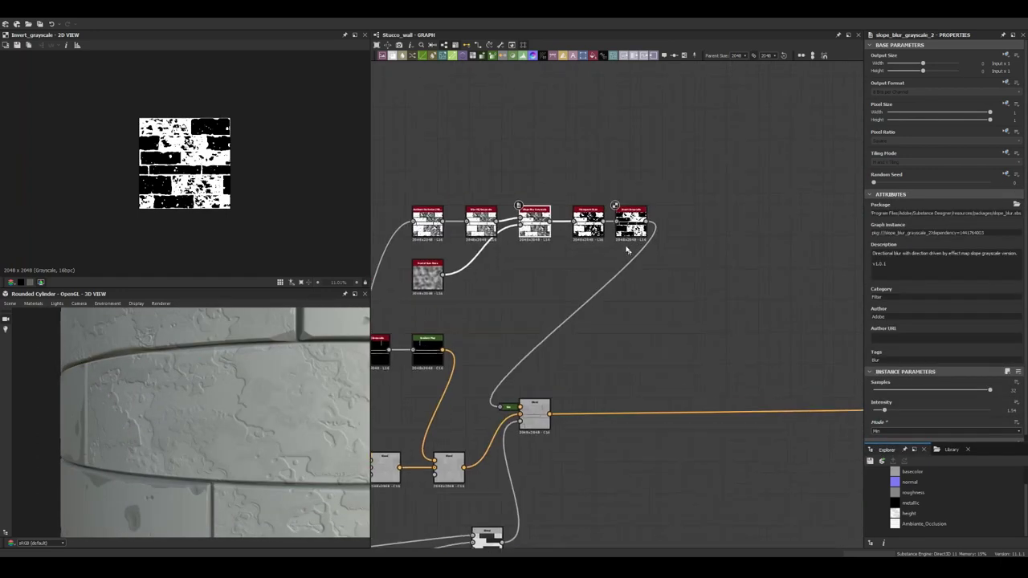
pyautogui.click(410, 337)
pyautogui.click(1019, 268)
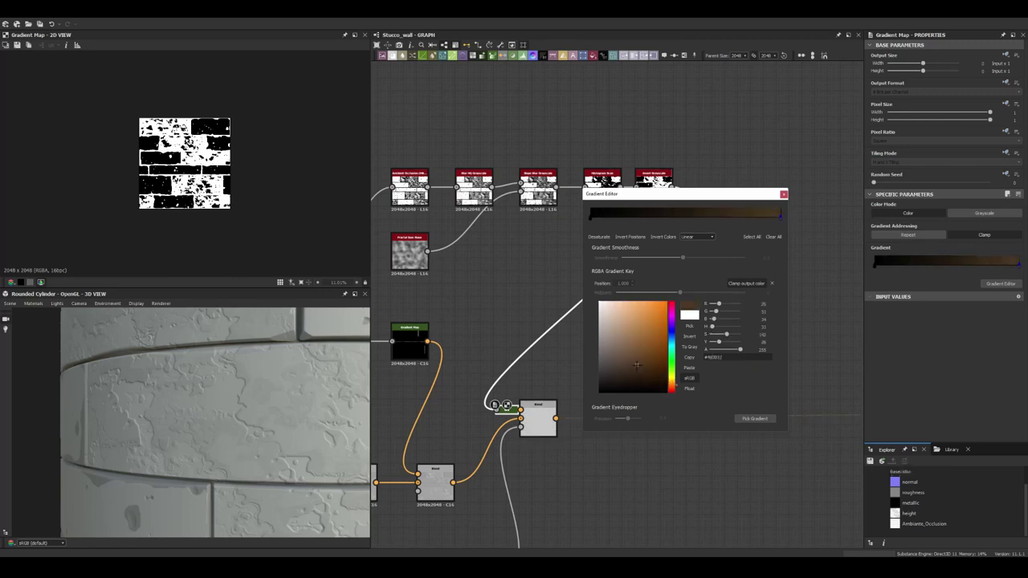
pyautogui.click(541, 418)
pyautogui.click(878, 246)
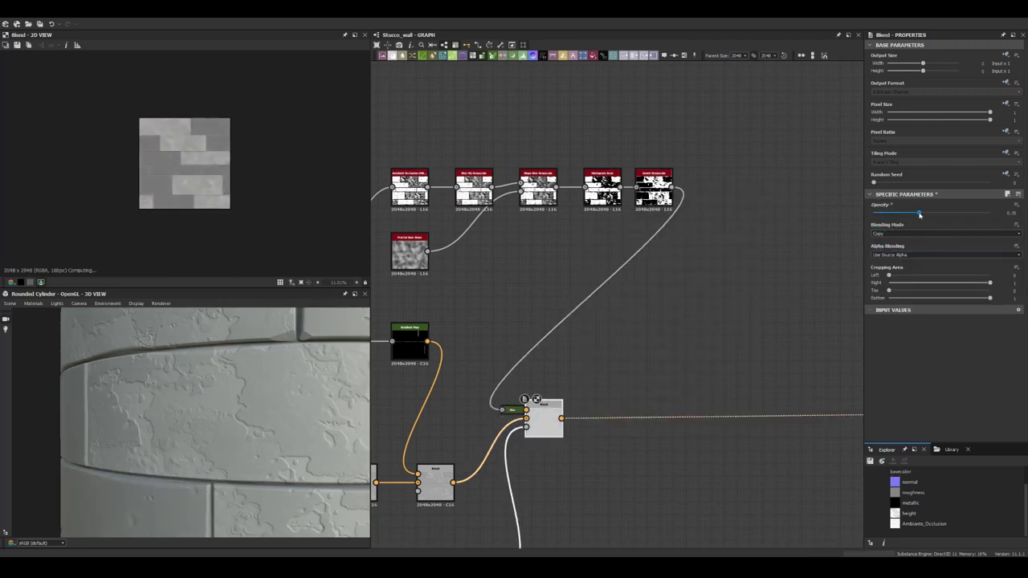
pyautogui.moveTo(392, 55); pyautogui.dragTo(636, 309)
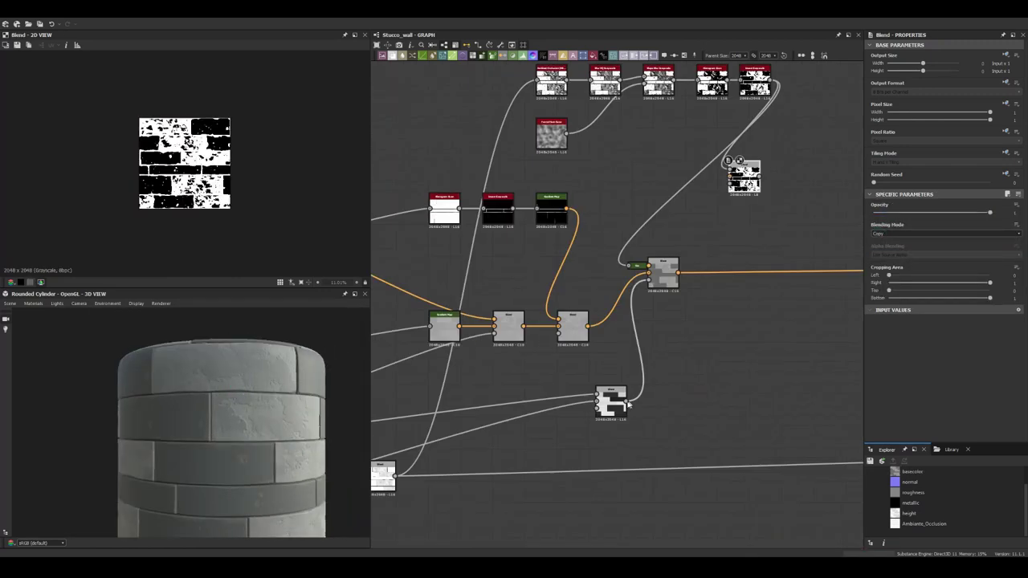
# Step: Try Multiply on the brick-mask Blend, lower its opacity to about 0.25, then revert to Copy
pyautogui.scroll(5, 257, 444)
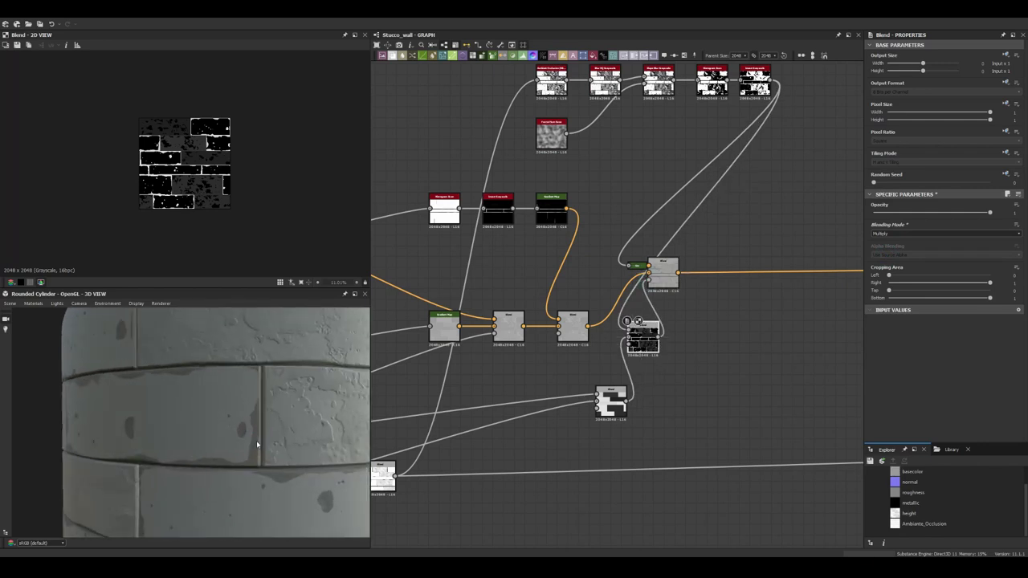
pyautogui.moveTo(755, 305); pyautogui.dragTo(539, 254, button='middle')
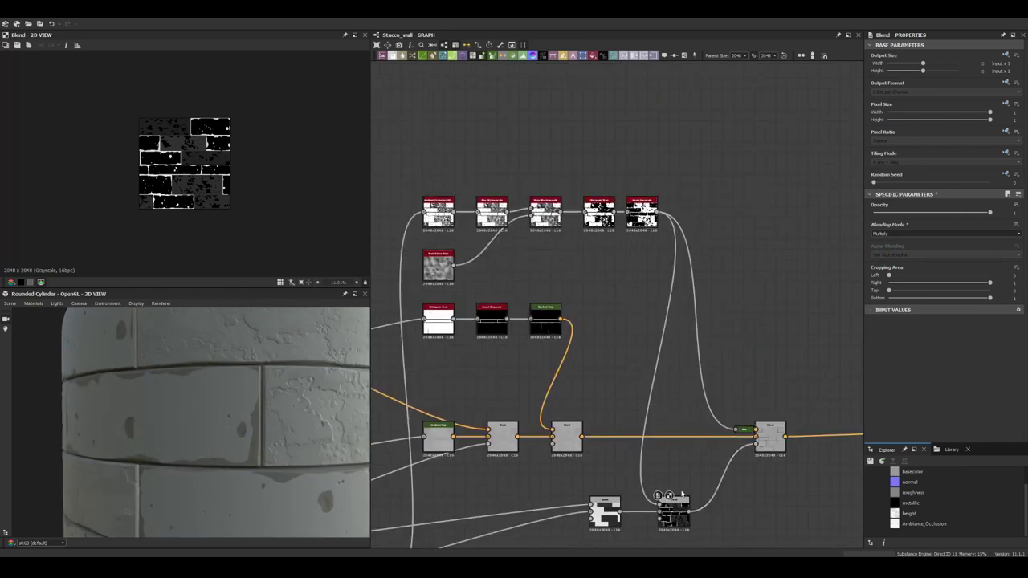
pyautogui.scroll(5, 258, 249)
pyautogui.scroll(-5, 241, 419)
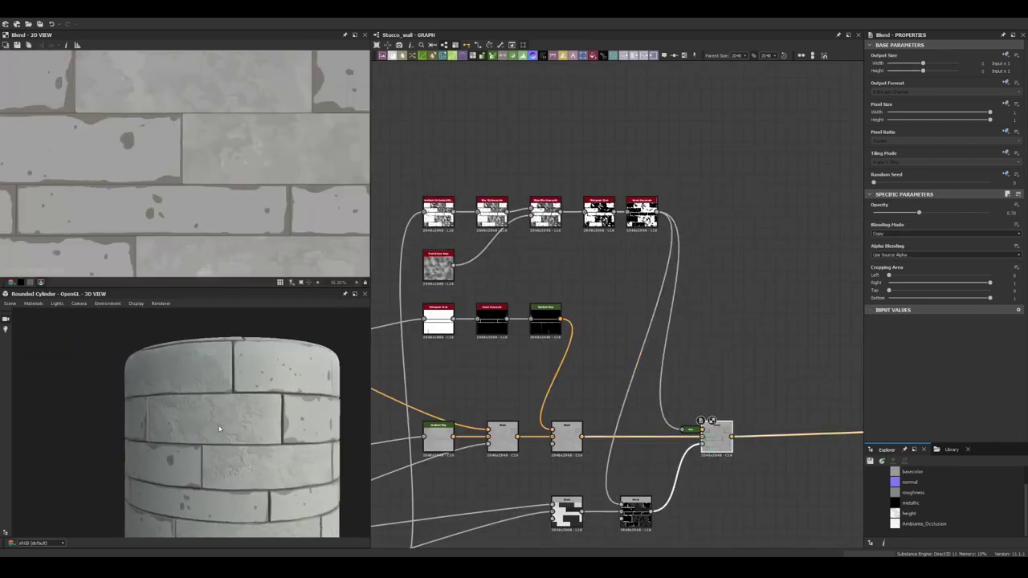
pyautogui.scroll(5, 225, 409)
pyautogui.scroll(3, 217, 406)
pyautogui.scroll(-5, 199, 407)
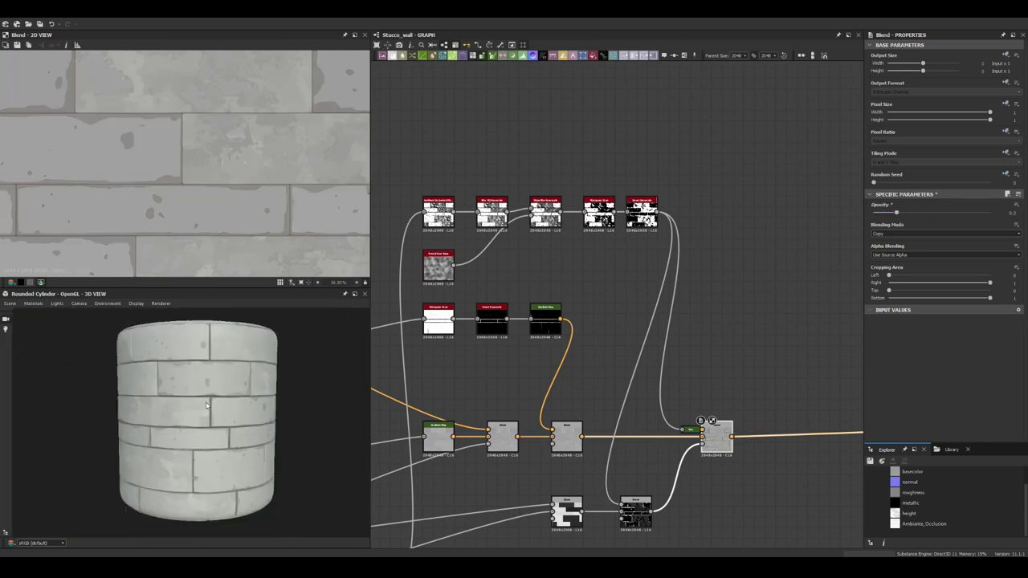
pyautogui.scroll(3, 200, 407)
pyautogui.moveTo(610, 385); pyautogui.dragTo(627, 217, button='middle')
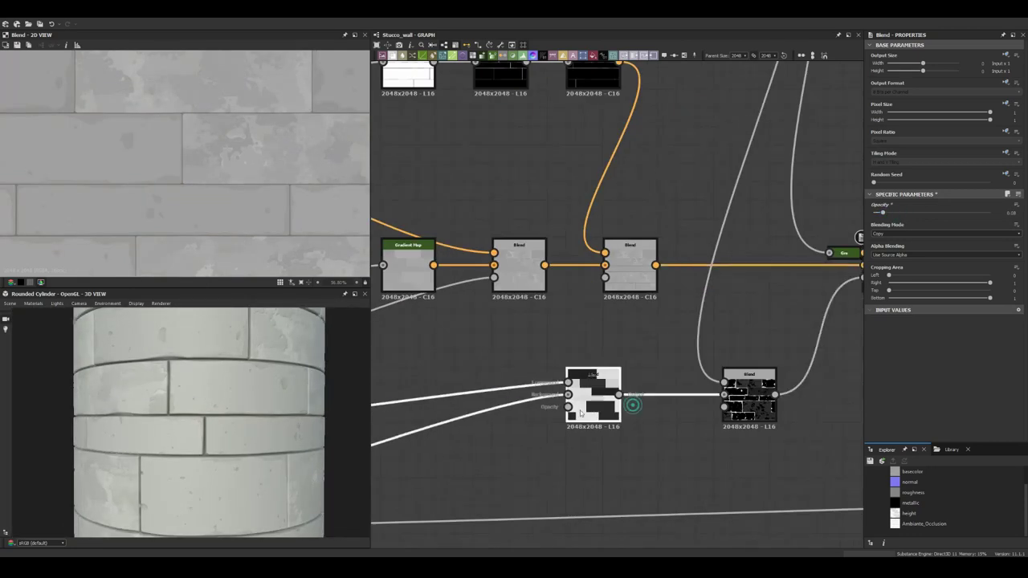
pyautogui.scroll(-2, 751, 317)
pyautogui.click(749, 312)
pyautogui.click(888, 241)
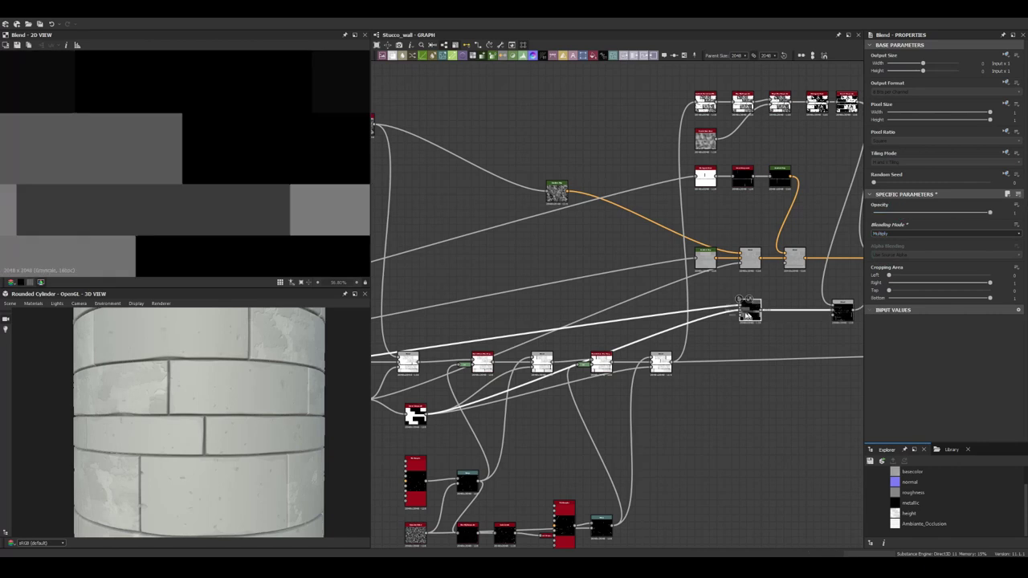
pyautogui.moveTo(935, 215); pyautogui.dragTo(904, 213)
pyautogui.click(924, 233)
pyautogui.click(900, 240)
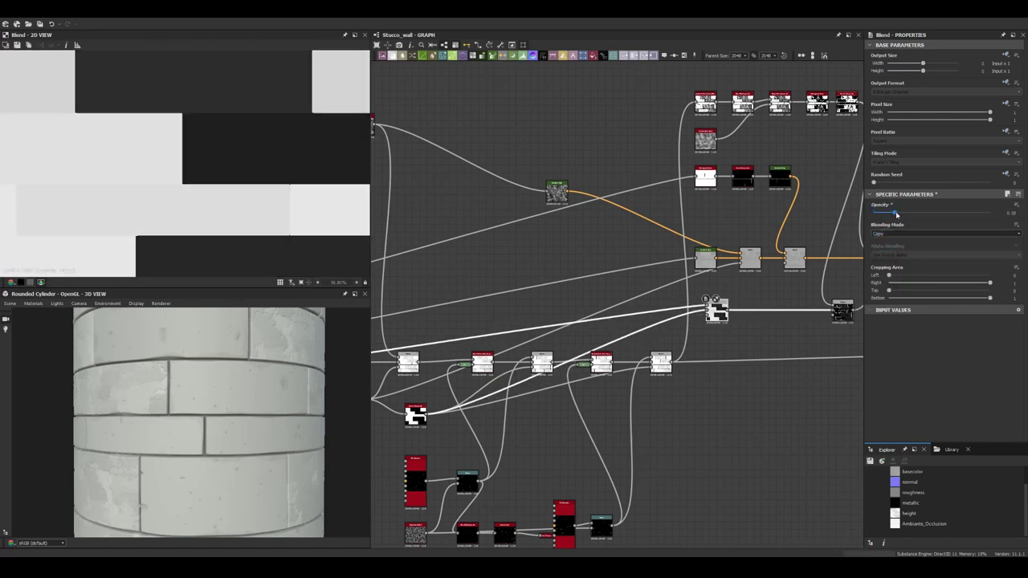
# Step: Review the final colour Blend's settings and locate the Fractal Sum Base noise
pyautogui.moveTo(675, 340); pyautogui.dragTo(468, 356, button='middle')
pyautogui.click(692, 273)
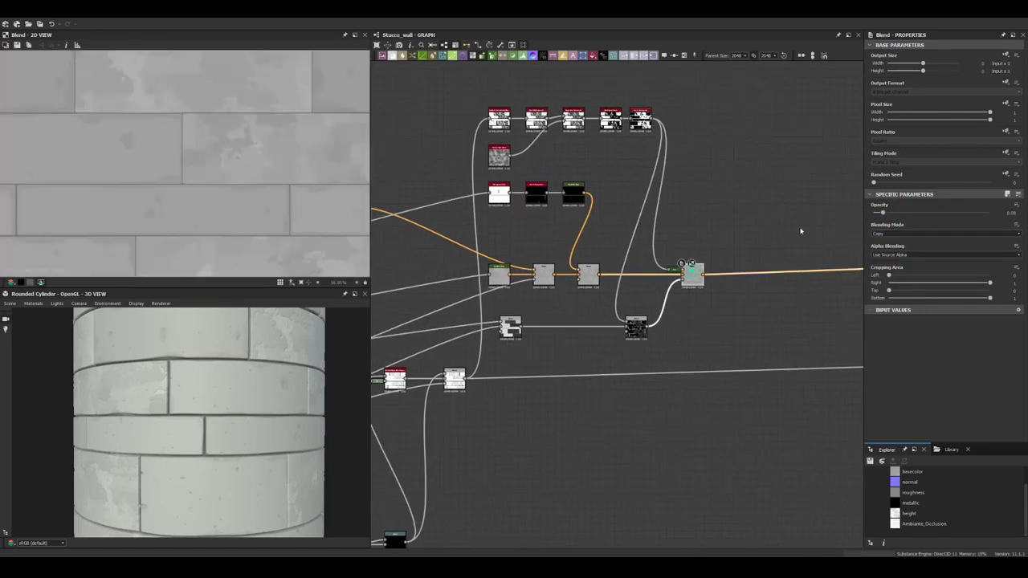
pyautogui.scroll(-2, 149, 417)
pyautogui.scroll(4, 149, 417)
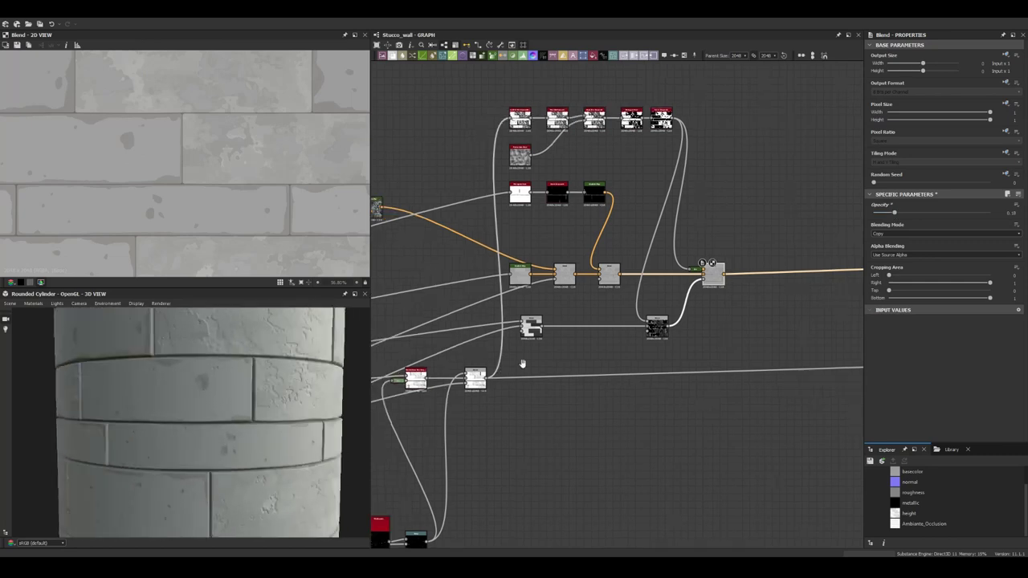
pyautogui.scroll(3, 527, 356)
pyautogui.scroll(3, 651, 332)
pyautogui.moveTo(651, 332); pyautogui.dragTo(526, 310, button='middle')
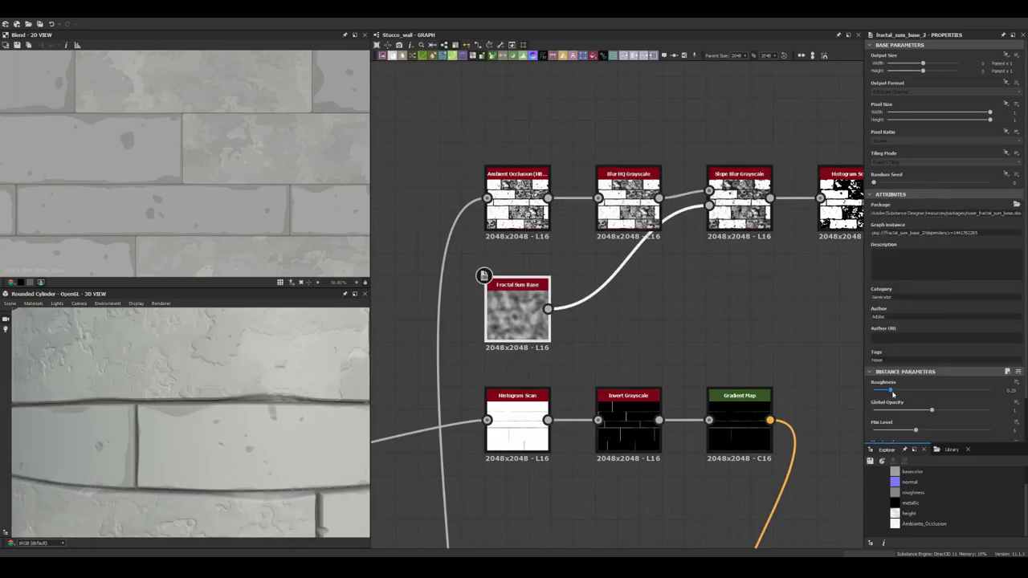
pyautogui.scroll(-3, 266, 400)
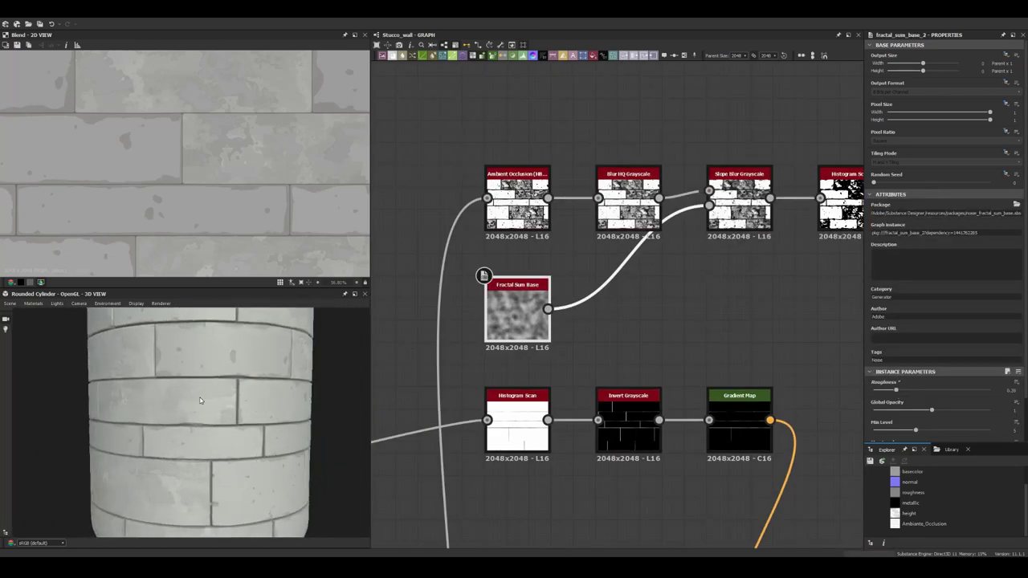
# Step: Raise the Non Uniform Blur Grayscale intensity slightly
pyautogui.scroll(5, 149, 409)
pyautogui.scroll(-3, 618, 305)
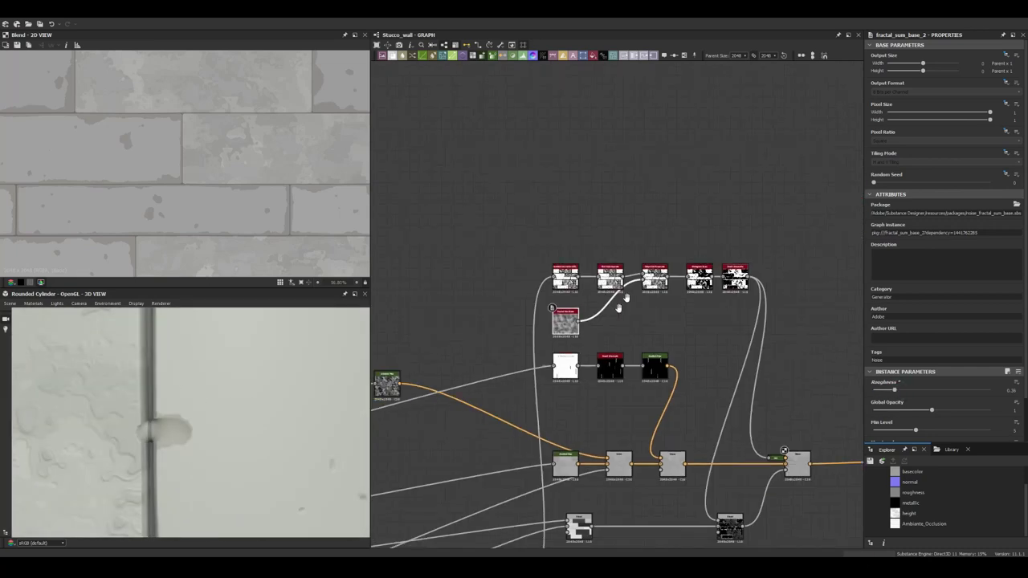
pyautogui.scroll(4, 538, 348)
pyautogui.click(538, 348)
pyautogui.scroll(-2, 313, 419)
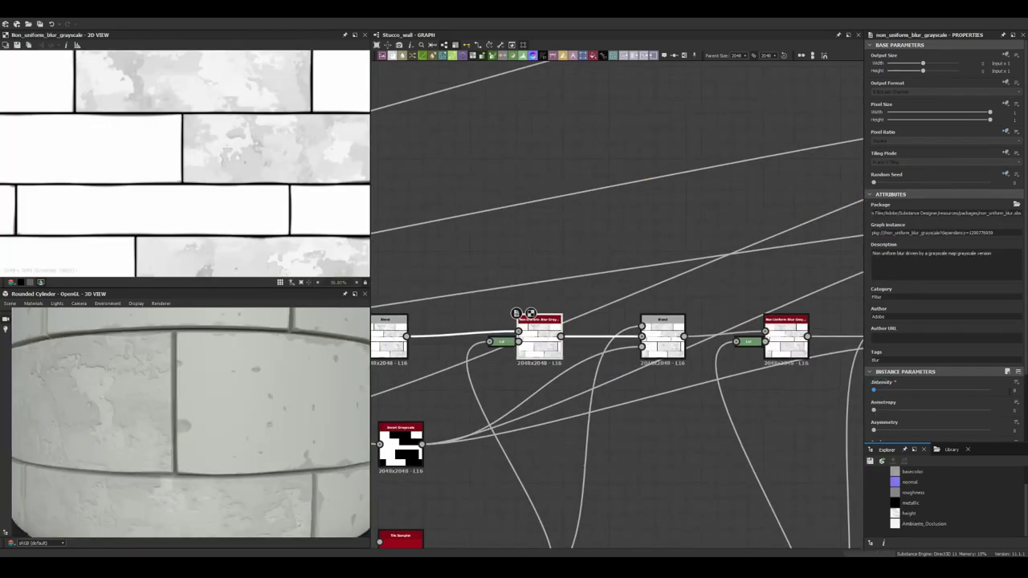
pyautogui.scroll(-5, 619, 305)
pyautogui.scroll(-2, 618, 306)
pyautogui.scroll(-2, 193, 417)
pyautogui.scroll(-3, 193, 418)
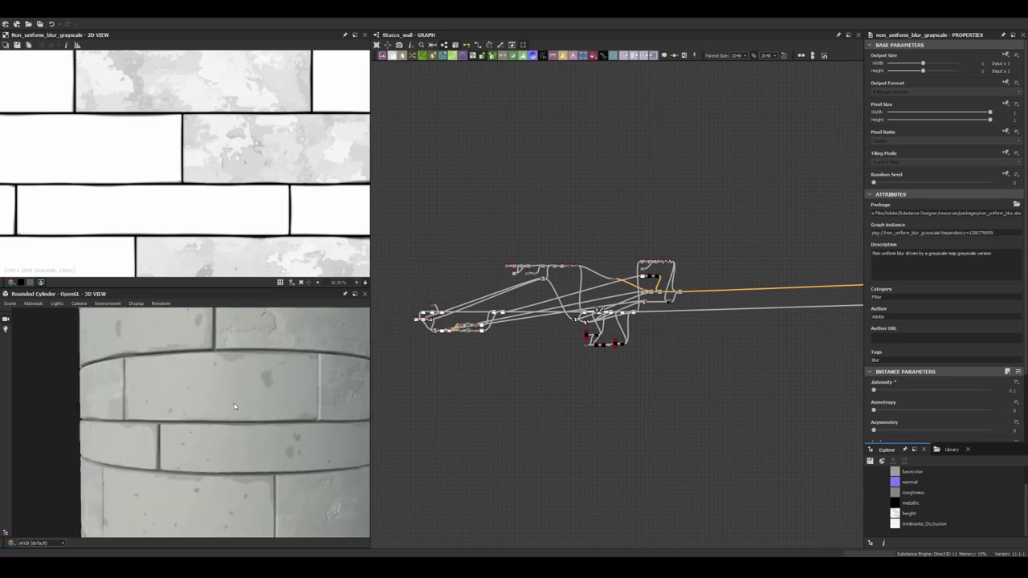
pyautogui.scroll(-3, 192, 417)
# Step: Switch the 3D preview mesh to Rounded Cube and review the subtract Blend settings
pyautogui.click(10, 304)
pyautogui.click(30, 401)
pyautogui.keyDown('alt'); pyautogui.moveTo(201, 418); pyautogui.dragTo(233, 406); pyautogui.keyUp('alt')
pyautogui.scroll(3, 234, 406)
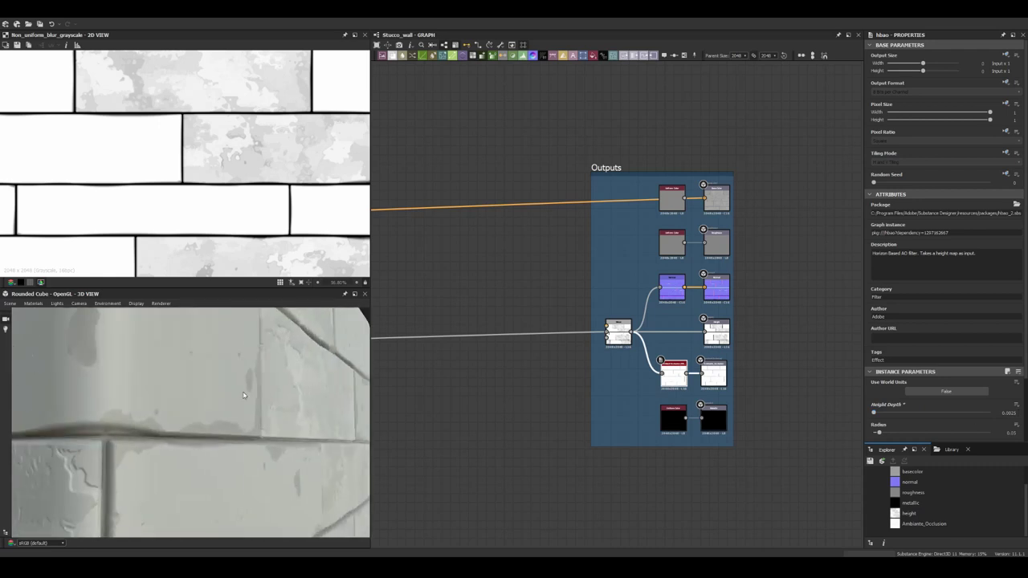
pyautogui.scroll(-5, 841, 285)
pyautogui.click(591, 277)
pyautogui.scroll(5, 590, 277)
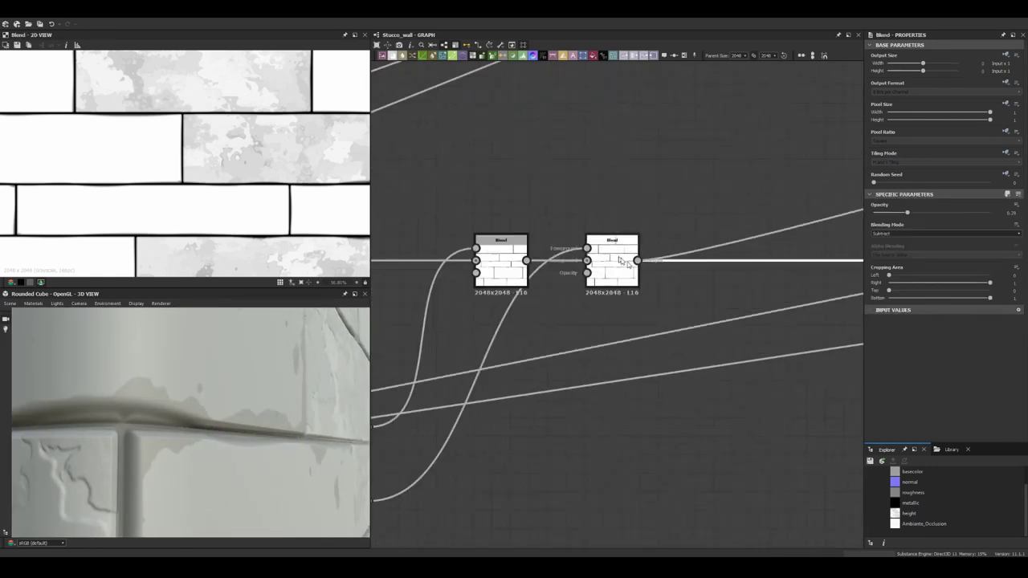
pyautogui.moveTo(562, 240); pyautogui.dragTo(688, 240, button='middle')
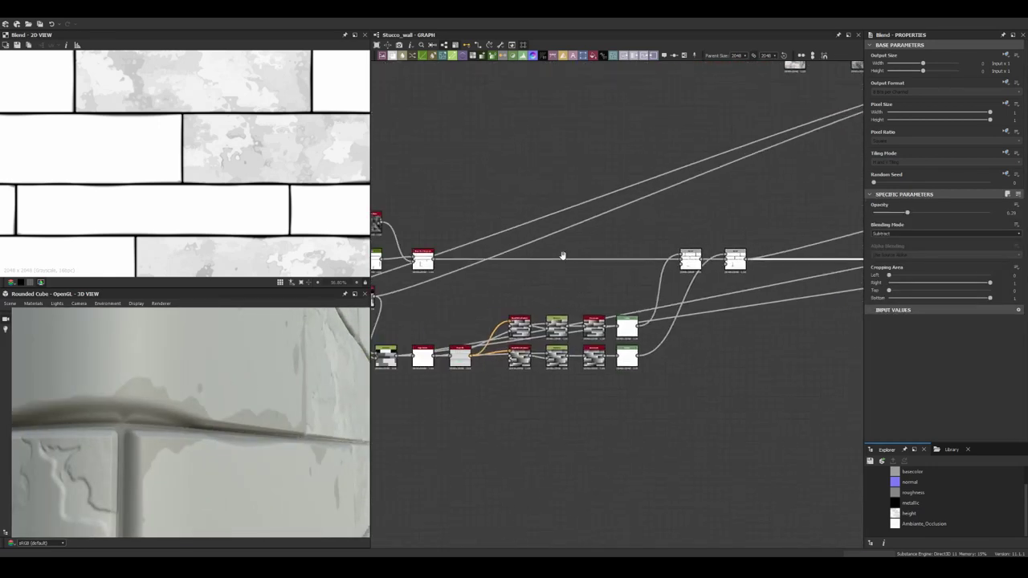
pyautogui.moveTo(256, 373)
pyautogui.mouseDown()
pyautogui.moveTo(216, 386)
pyautogui.moveTo(16, 314)
pyautogui.mouseUp()
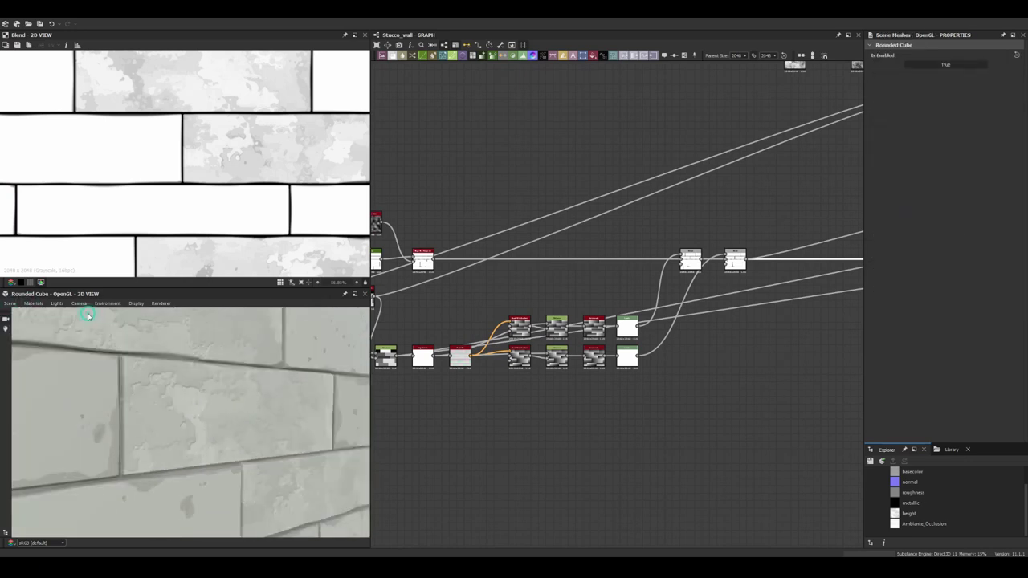
# Step: Raise the preview material's Height Scale to about 1.5
pyautogui.click(89, 315)
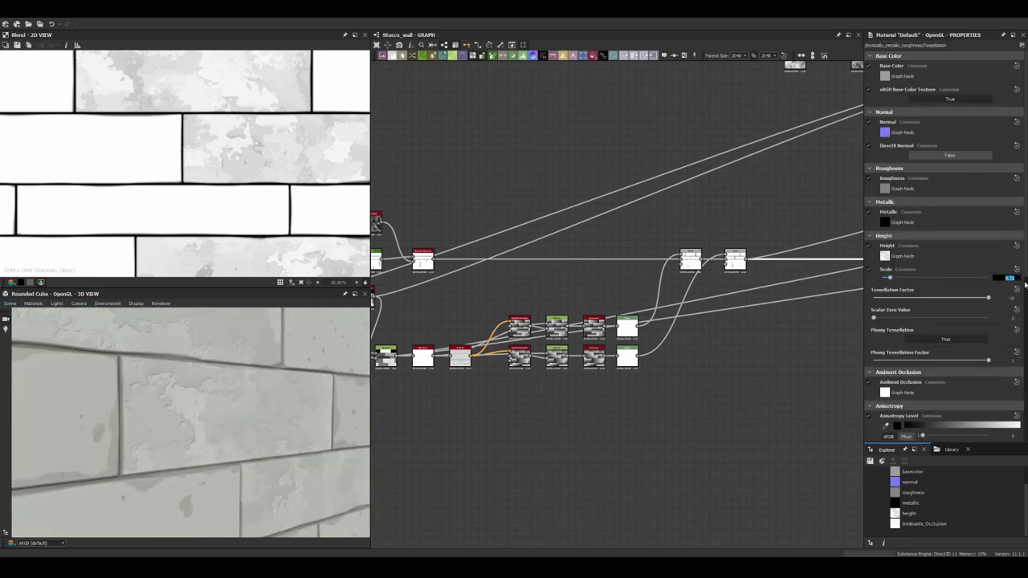
pyautogui.scroll(5, 236, 395)
pyautogui.scroll(-5, 571, 265)
pyautogui.scroll(2, 571, 265)
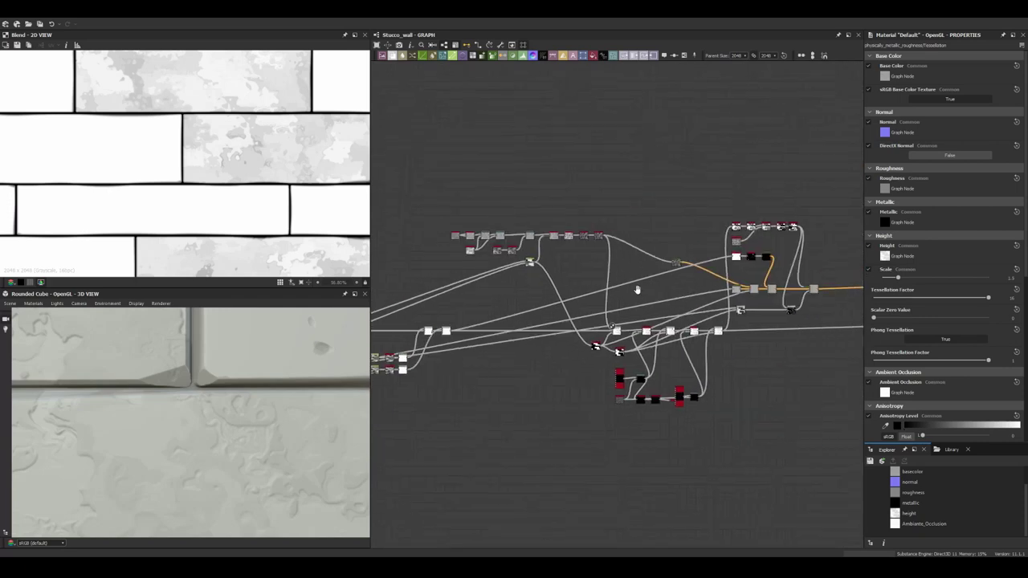
pyautogui.scroll(-1, 571, 265)
pyautogui.scroll(3, 571, 265)
# Step: Test the Shape Scale setting on the tile_random brick pattern
pyautogui.click(490, 325)
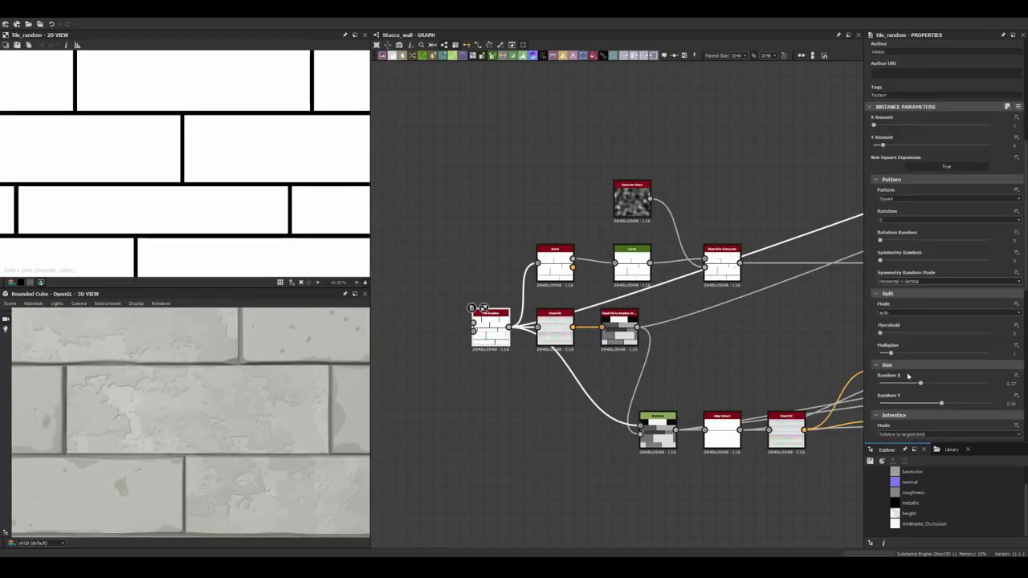
pyautogui.scroll(-5, 894, 373)
pyautogui.scroll(5, 924, 321)
pyautogui.moveTo(990, 374); pyautogui.dragTo(987, 375)
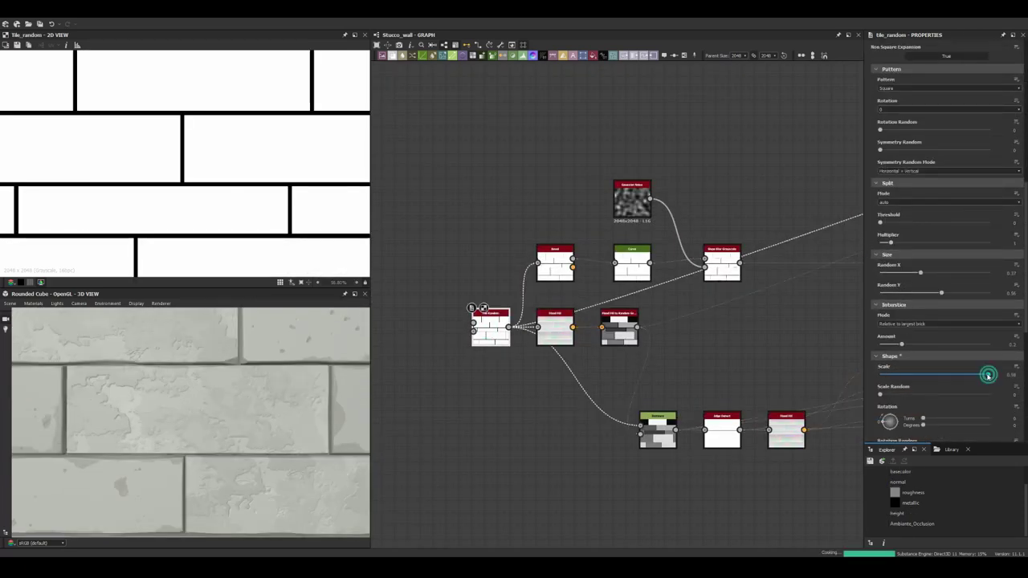
pyautogui.scroll(-3, 222, 388)
pyautogui.scroll(3, 223, 388)
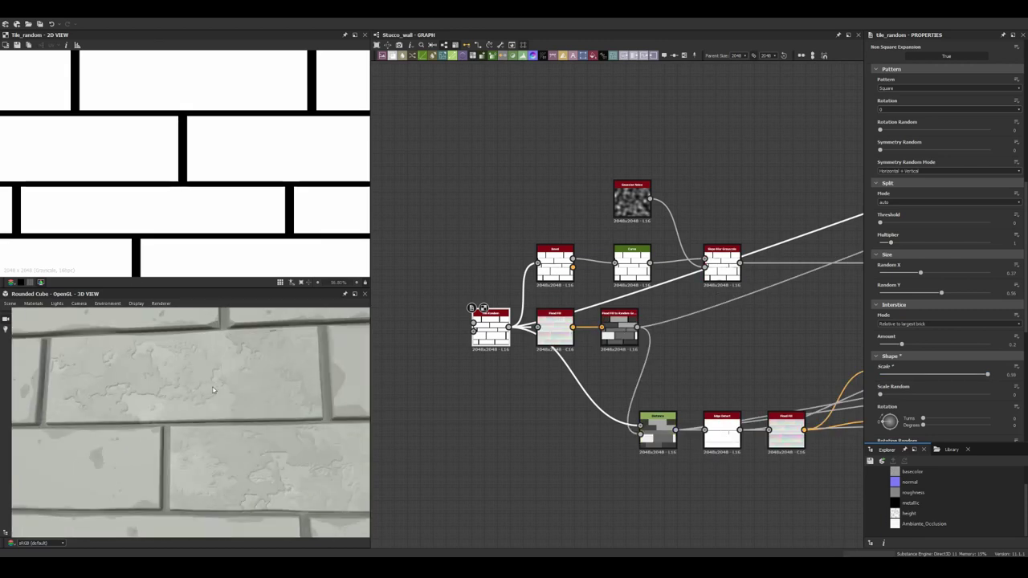
pyautogui.scroll(-3, 223, 388)
pyautogui.scroll(2, 222, 388)
pyautogui.scroll(-1, 225, 424)
# Step: Add a new Blend node beside the height-processing nodes
pyautogui.moveTo(611, 361); pyautogui.dragTo(677, 268, button='middle')
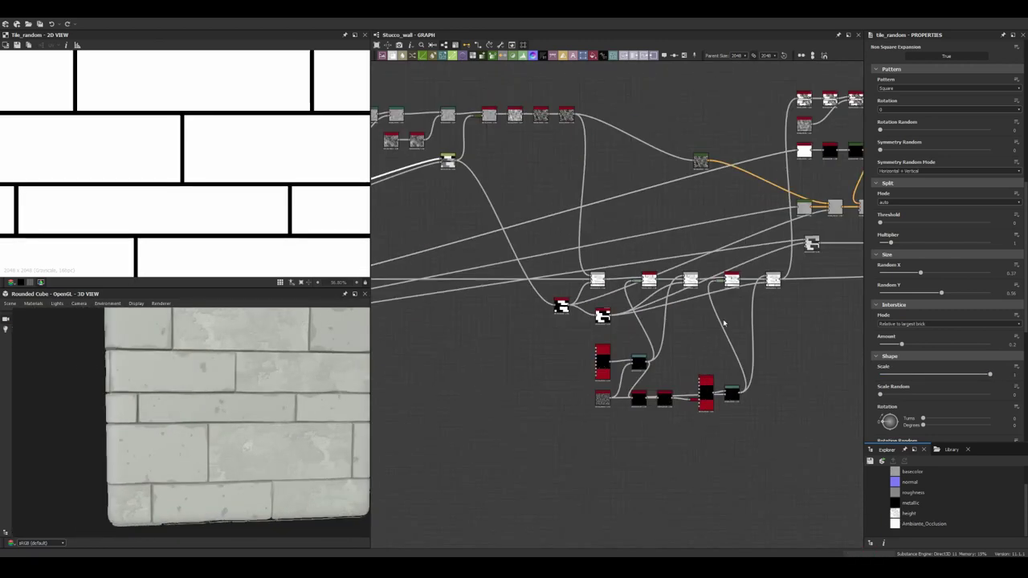
pyautogui.press('space')
pyautogui.click(697, 292)
pyautogui.scroll(-3, 650, 236)
# Step: Set the new Blend to Subtract mode and lower its opacity
pyautogui.scroll(-2, 562, 241)
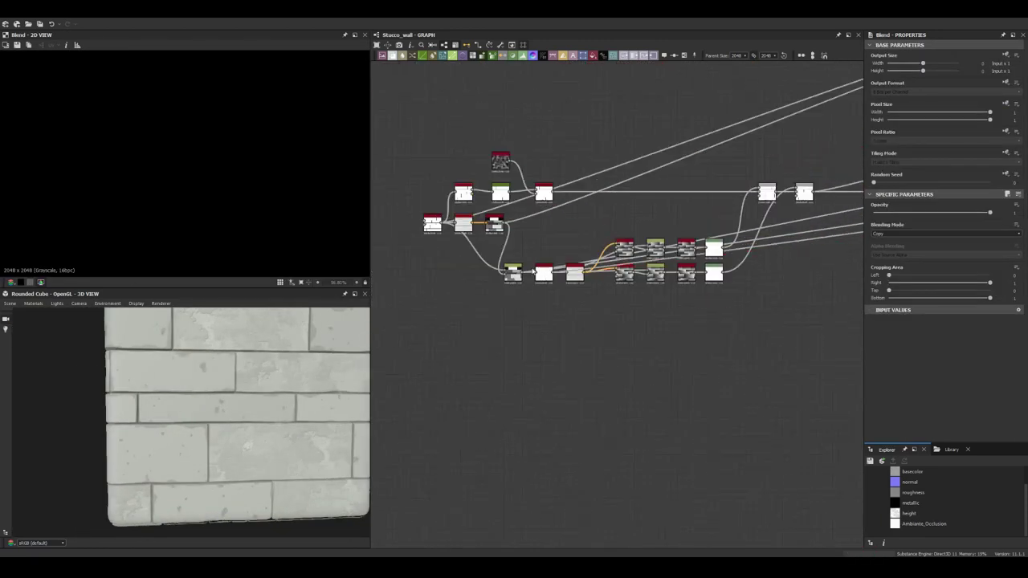
pyautogui.moveTo(402, 241); pyautogui.dragTo(506, 242, button='middle')
pyautogui.scroll(5, 506, 242)
pyautogui.scroll(-2, 638, 308)
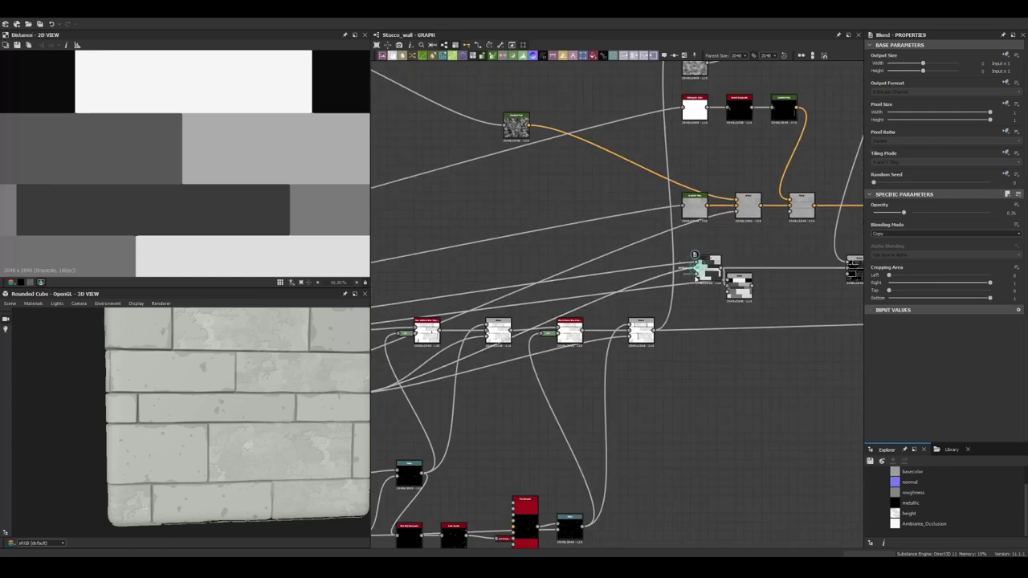
pyautogui.click(887, 238)
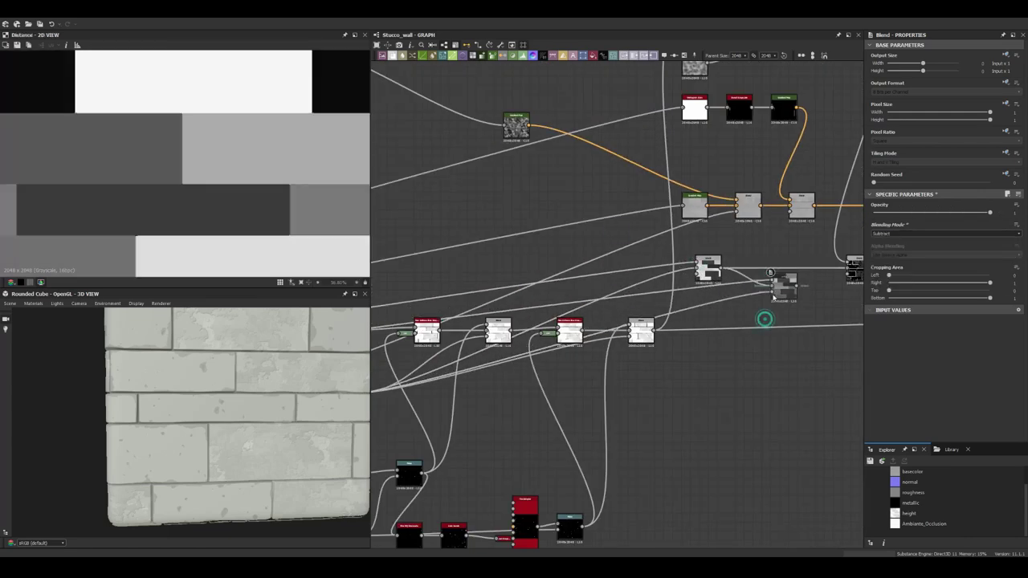
pyautogui.moveTo(990, 212); pyautogui.dragTo(957, 212)
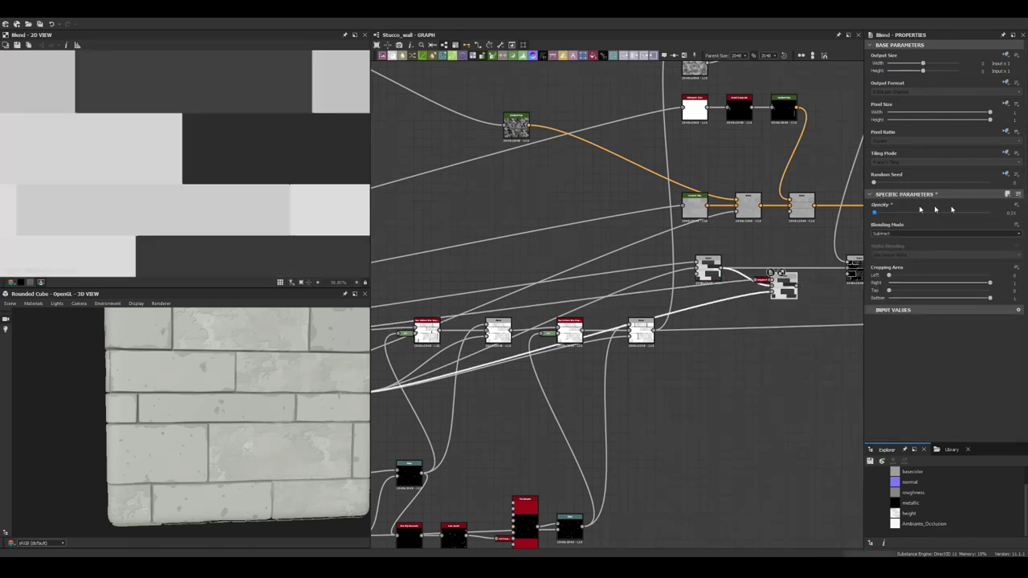
# Step: Inspect the bricks on the cube preview and nudge the Subtract Blend's opacity up slightly
pyautogui.scroll(-5, 191, 217)
pyautogui.moveTo(754, 267); pyautogui.dragTo(785, 267, button='middle')
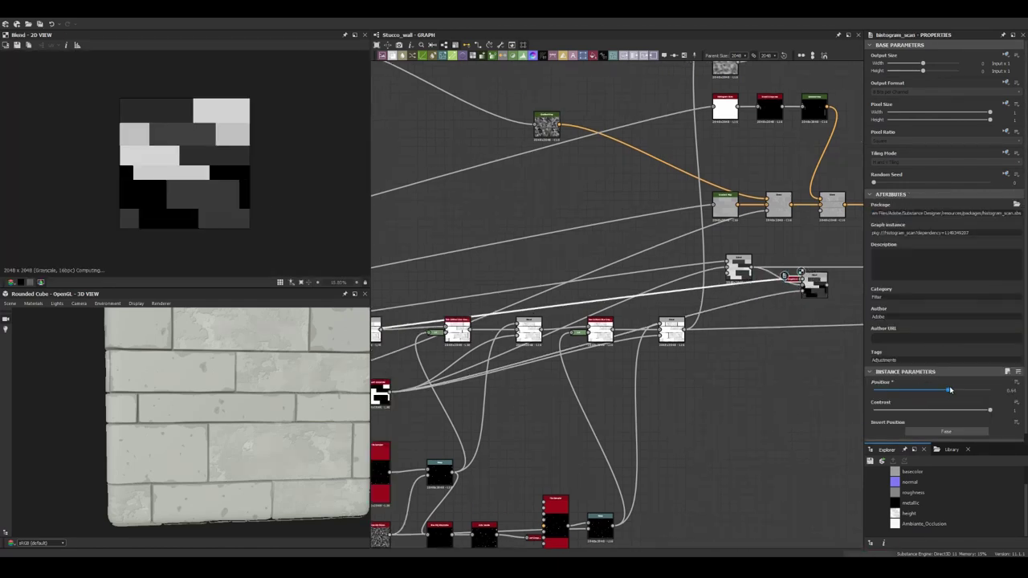
pyautogui.scroll(3, 679, 274)
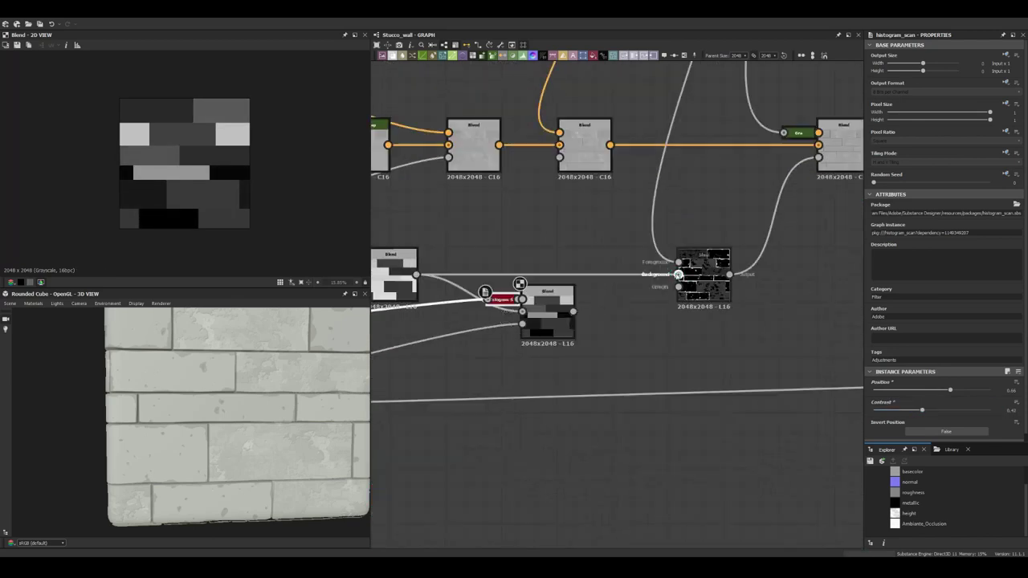
pyautogui.moveTo(265, 354); pyautogui.dragTo(185, 392)
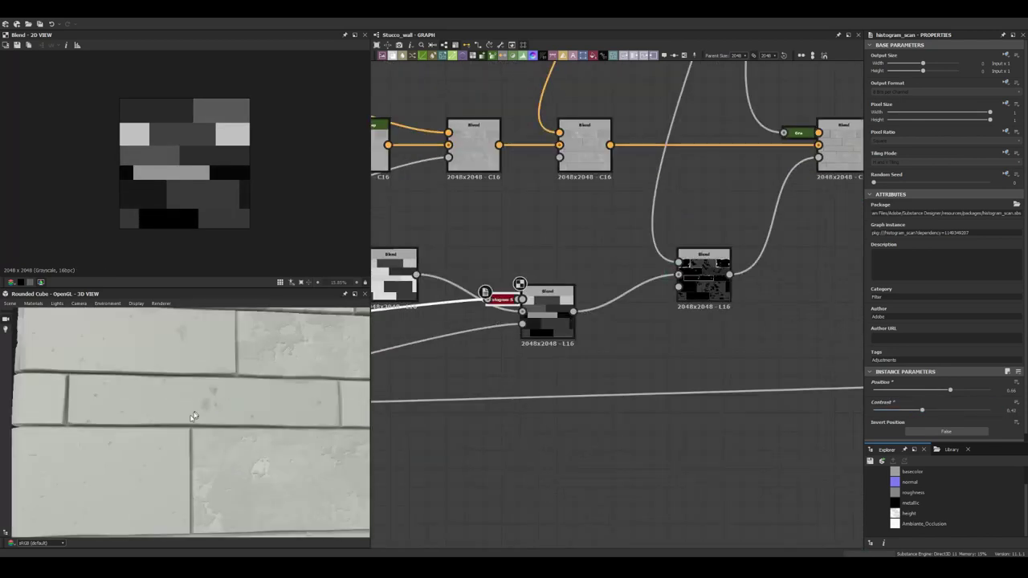
pyautogui.scroll(2, 546, 331)
pyautogui.click(546, 331)
pyautogui.moveTo(554, 329); pyautogui.dragTo(636, 327, button='middle')
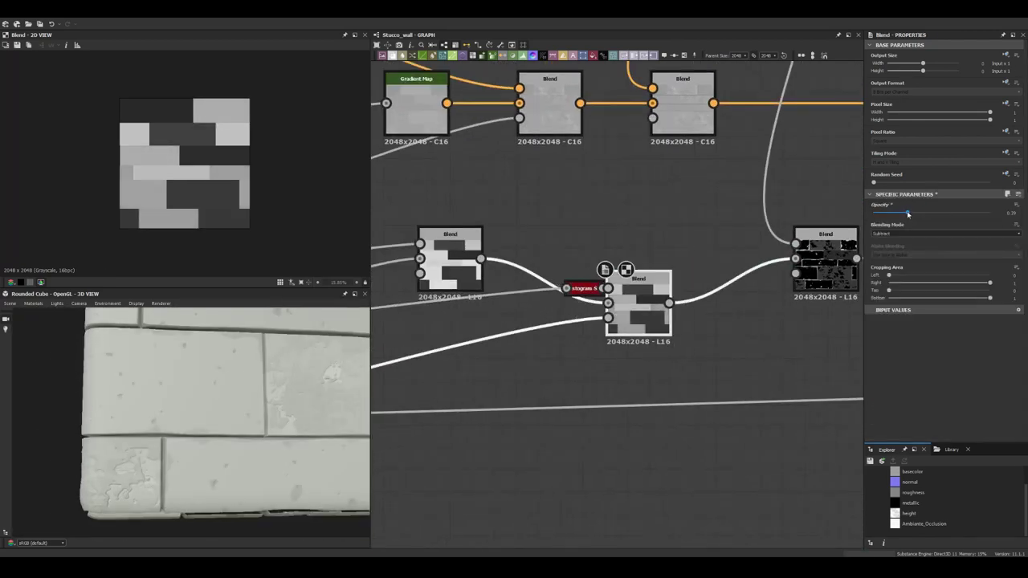
# Step: Multiply a Gaussian Noise into the dirt Blend and lower the colour Blend opacity to about 0.43
pyautogui.press('space')
pyautogui.write('gaus')
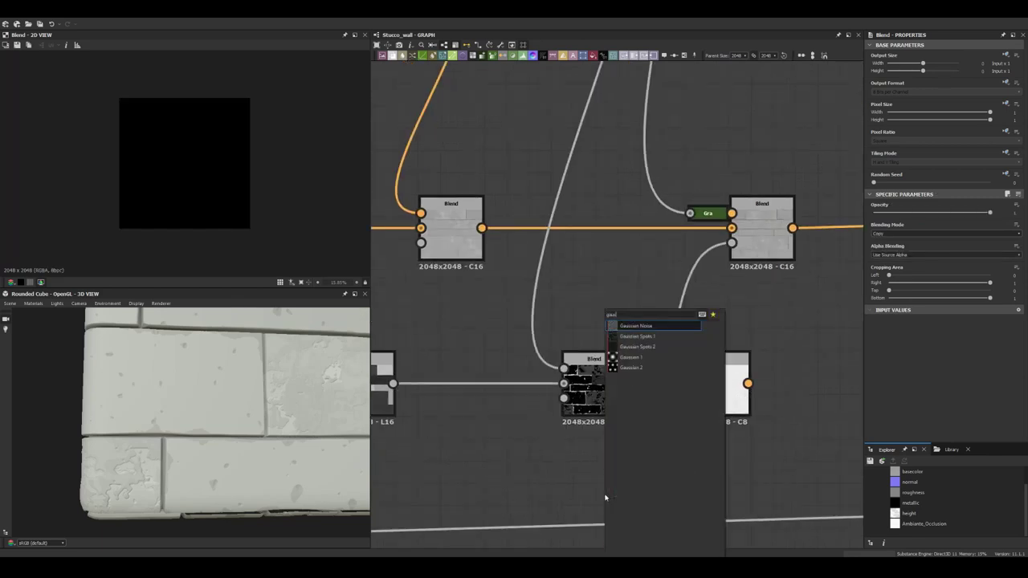
pyautogui.press('Return')
pyautogui.moveTo(637, 493); pyautogui.dragTo(688, 369)
pyautogui.click(945, 233)
pyautogui.click(897, 225)
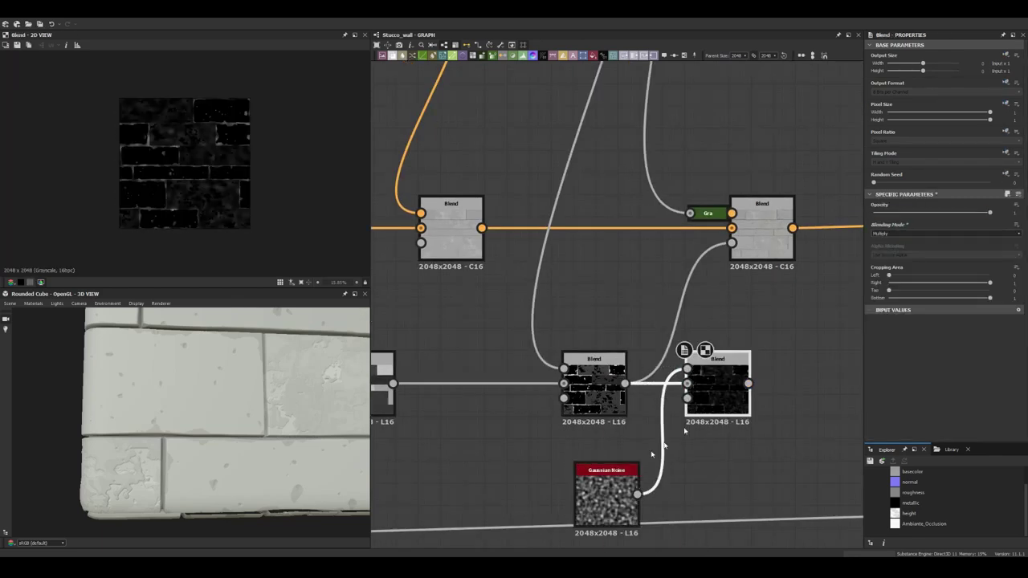
pyautogui.click(753, 227)
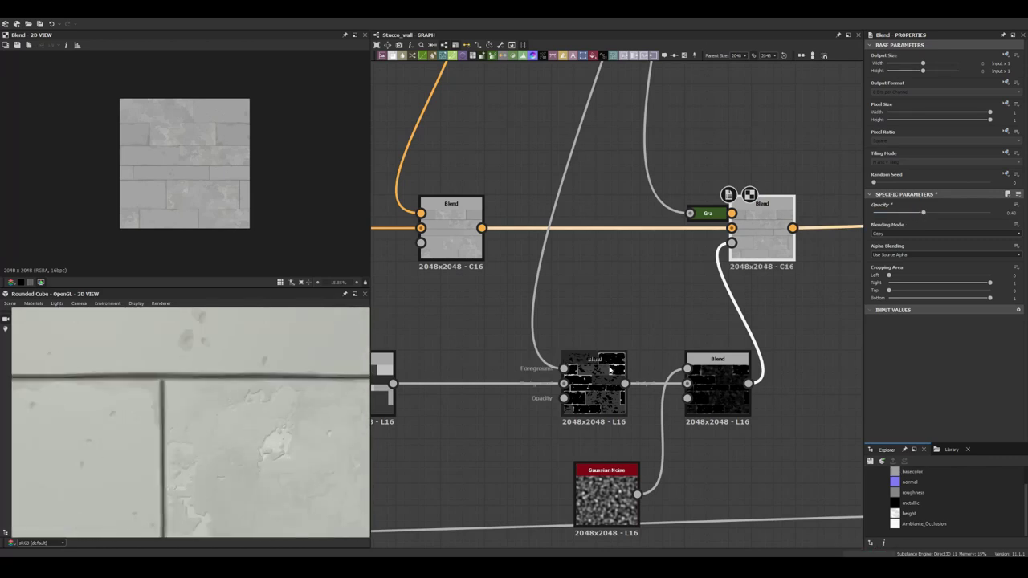
pyautogui.moveTo(916, 213); pyautogui.dragTo(895, 216)
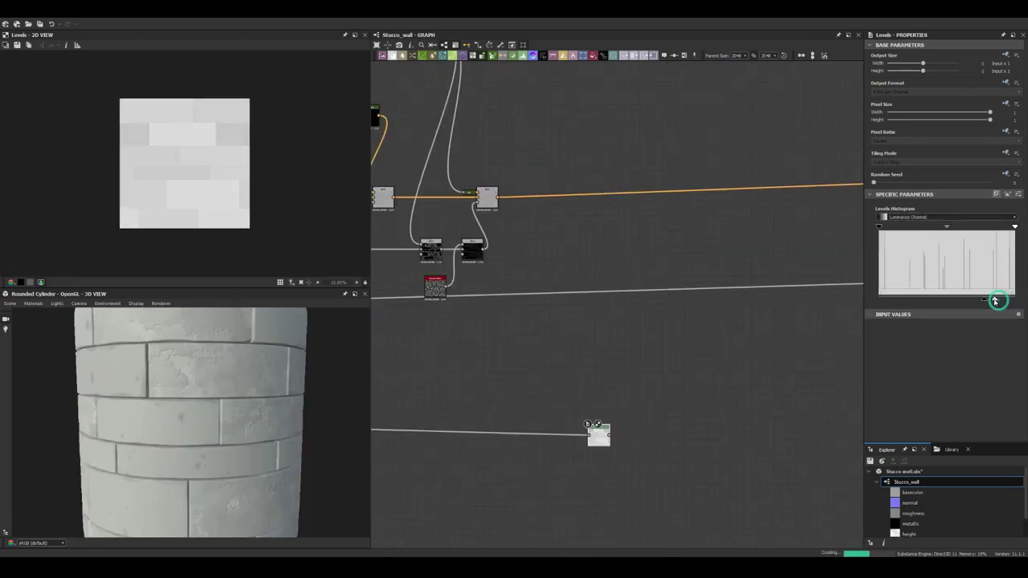
# Step: Add a Blend after the selected node, set it to Add Sub, and give it faint opacity
pyautogui.press('space')
pyautogui.scroll(-3, 599, 436)
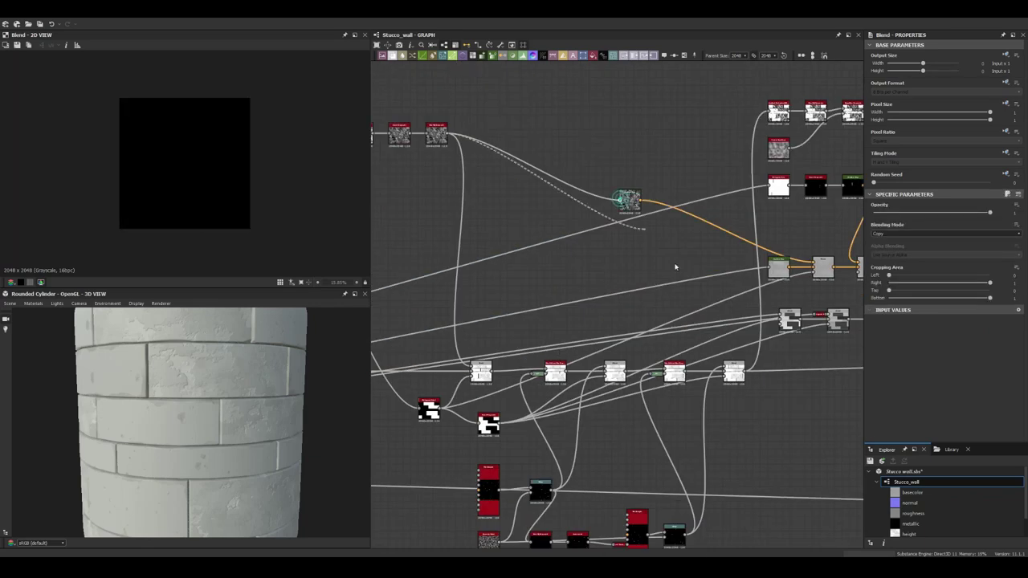
pyautogui.scroll(2, 731, 353)
pyautogui.click(944, 233)
pyautogui.click(892, 255)
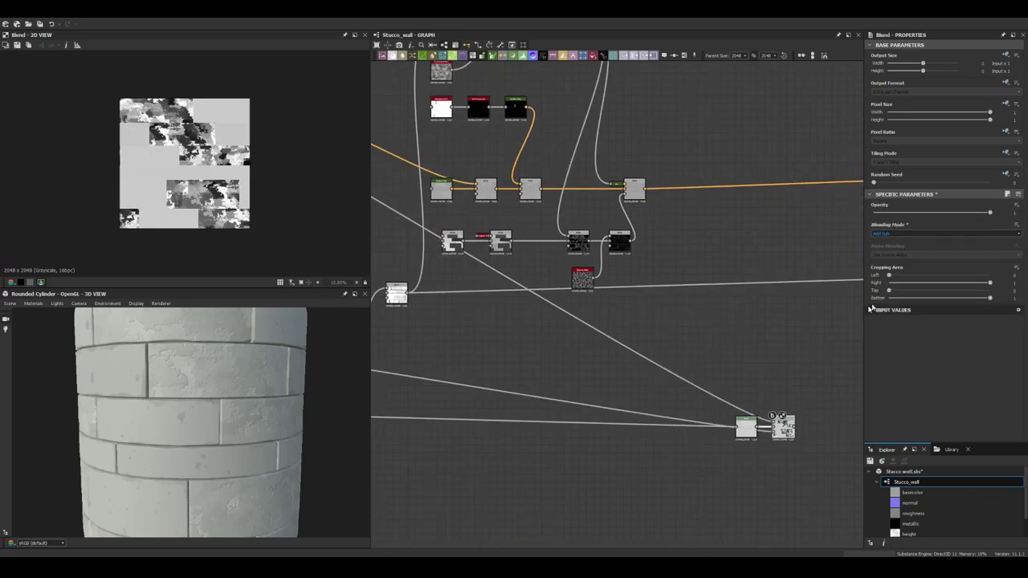
pyautogui.moveTo(989, 212); pyautogui.dragTo(879, 213)
# Step: Add a Blend at the chain's end with a mask wired in, Add (Linear Dodge) at about 0.05 opacity
pyautogui.moveTo(716, 305); pyautogui.dragTo(578, 245, button='middle')
pyautogui.press('space')
pyautogui.click(682, 329)
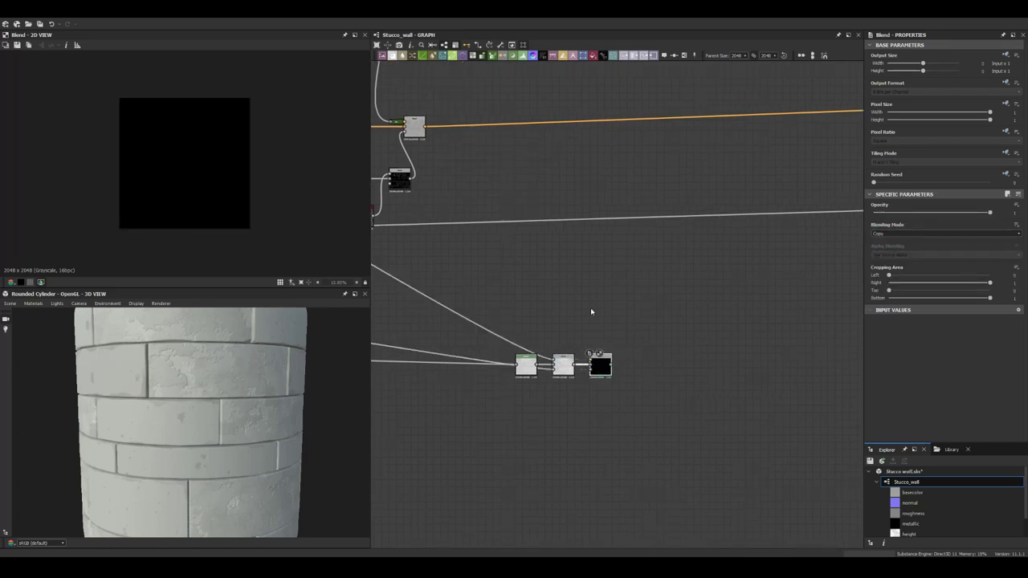
pyautogui.moveTo(591, 312)
pyautogui.mouseDown(button='middle')
pyautogui.moveTo(829, 397)
pyautogui.moveTo(741, 383)
pyautogui.mouseUp(button='middle')
pyautogui.click(944, 233)
pyautogui.click(892, 239)
pyautogui.moveTo(989, 212); pyautogui.dragTo(881, 215)
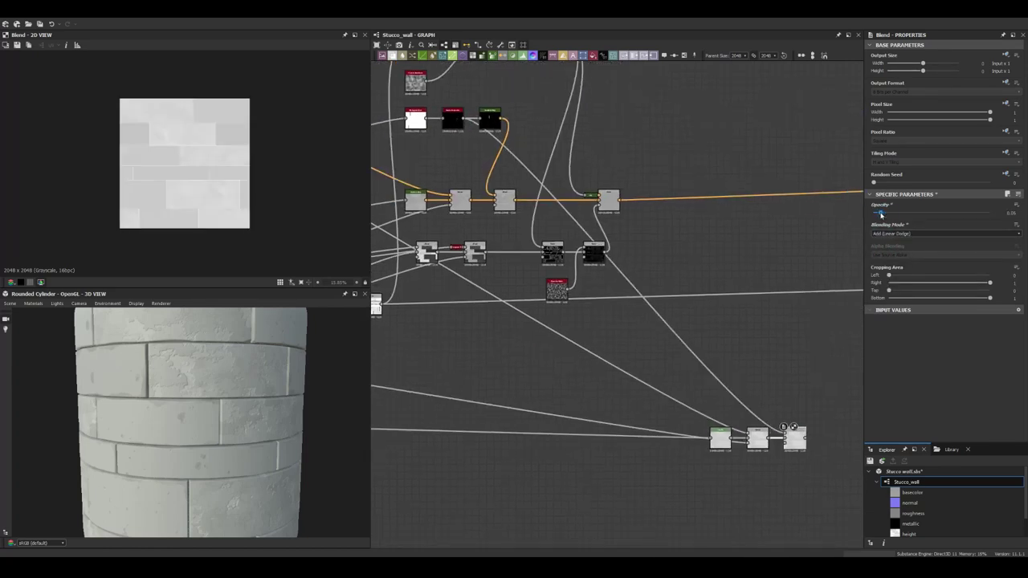
# Step: Blend the brick mask into the chain with another Add (Linear Dodge) Blend at 0.3 opacity
pyautogui.moveTo(793, 436); pyautogui.dragTo(585, 317, button='middle')
pyautogui.press('space')
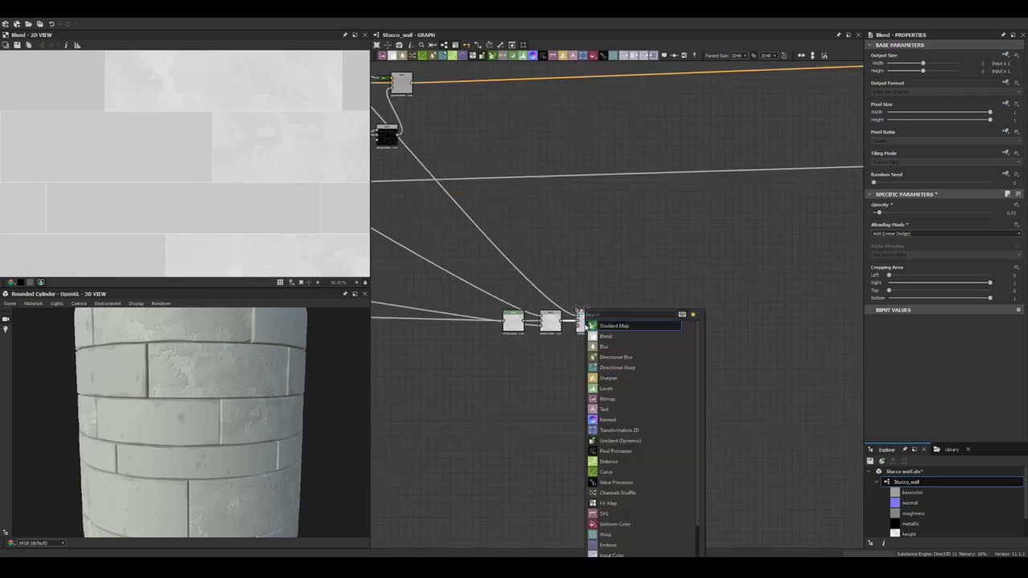
pyautogui.click(615, 326)
pyautogui.scroll(-3, 591, 311)
pyautogui.scroll(3, 495, 145)
pyautogui.moveTo(771, 391); pyautogui.dragTo(565, 211, button='middle')
pyautogui.moveTo(348, 131); pyautogui.dragTo(565, 211, button='middle')
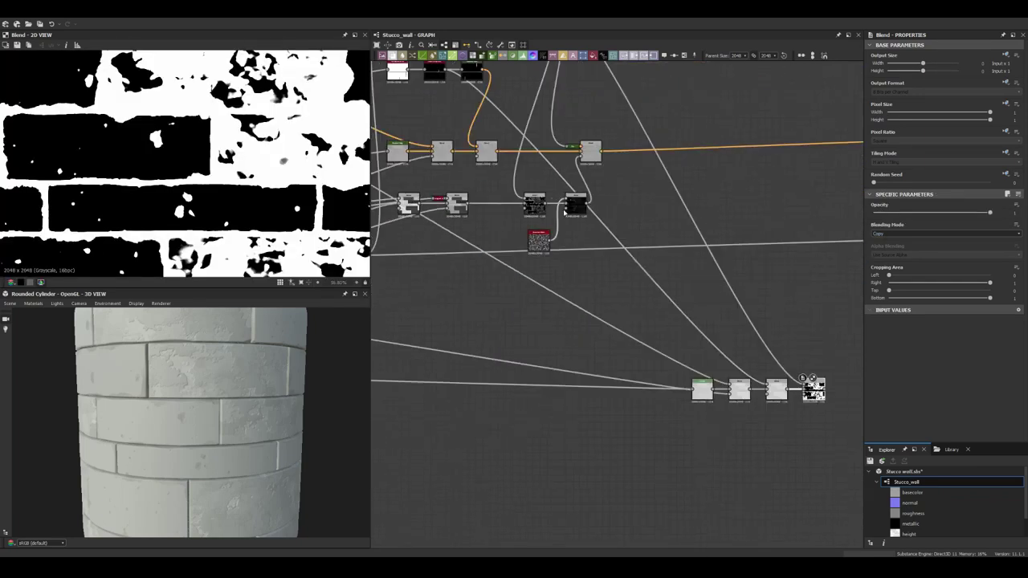
pyautogui.click(943, 233)
pyautogui.click(891, 238)
pyautogui.moveTo(989, 212); pyautogui.dragTo(881, 213)
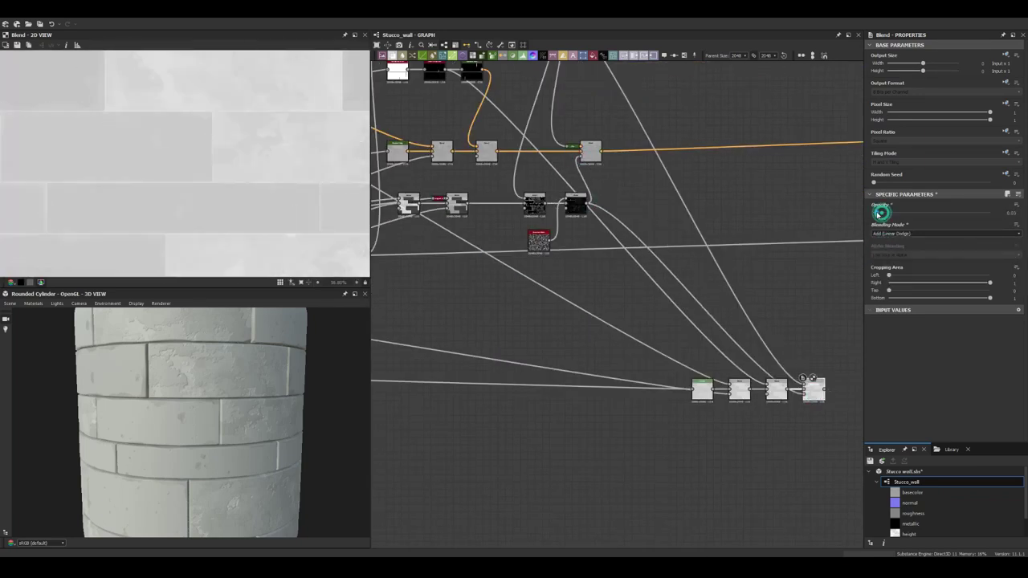
pyautogui.scroll(-3, 721, 331)
pyautogui.scroll(-3, 259, 228)
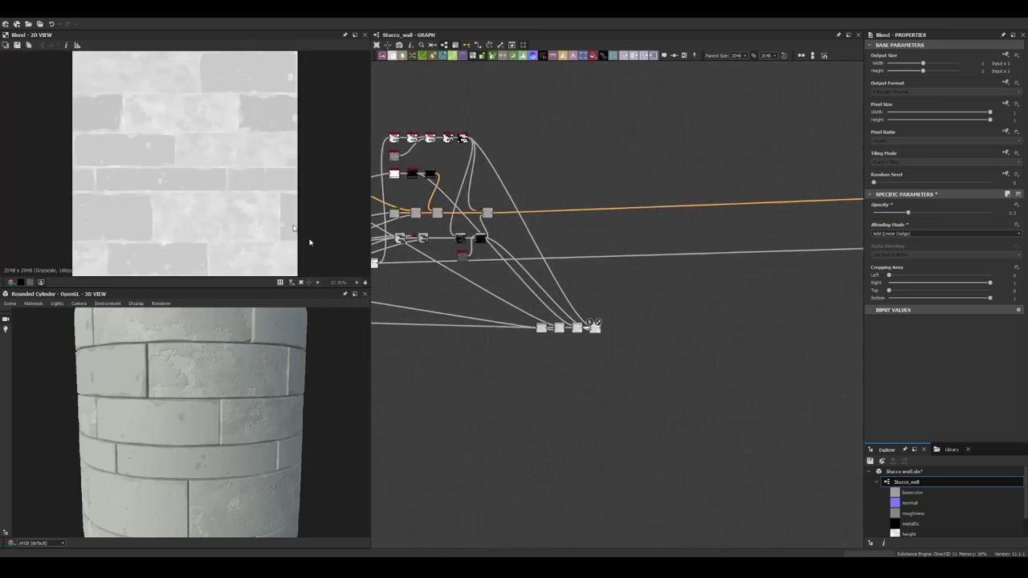
pyautogui.moveTo(597, 330); pyautogui.dragTo(476, 332, button='middle')
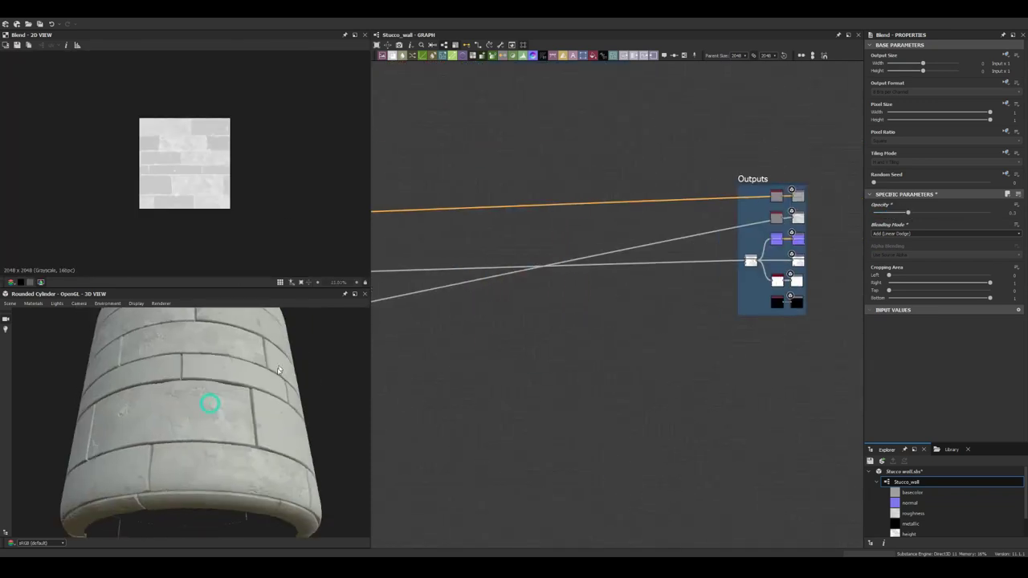
# Step: Wrap the roughness nodes in a frame titled 'Roughness'
pyautogui.rightClick(653, 406)
pyautogui.click(691, 418)
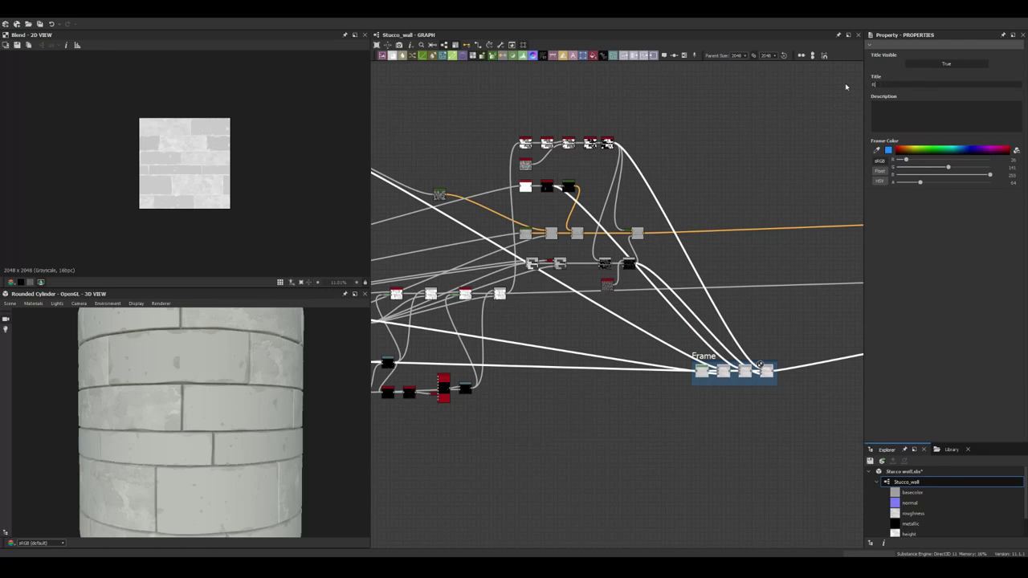
pyautogui.write('oughness')
pyautogui.press('Return')
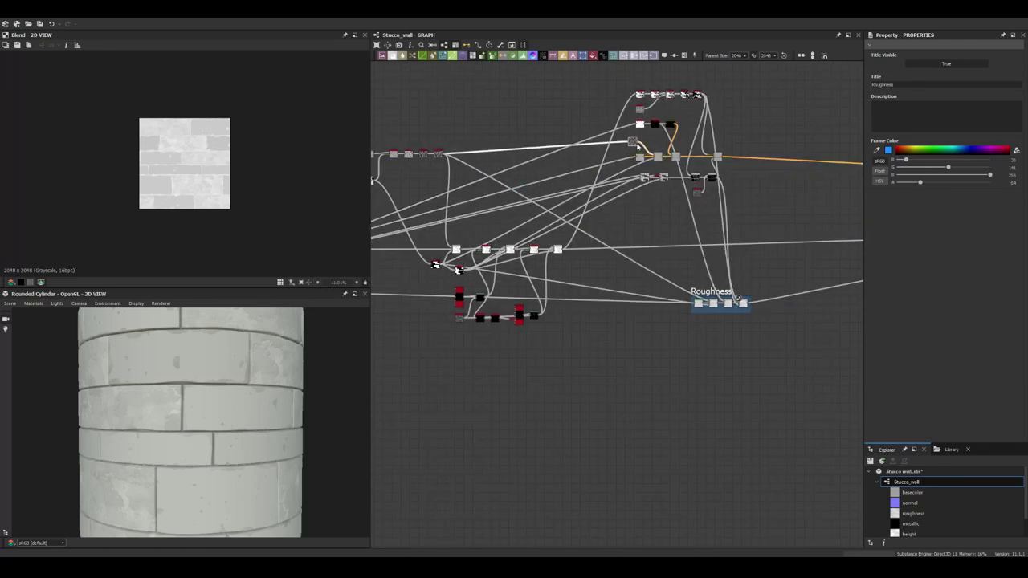
# Step: Wrap the colour nodes, another node group, and the tile pattern nodes in their own frames
pyautogui.rightClick(592, 198)
pyautogui.click(630, 210)
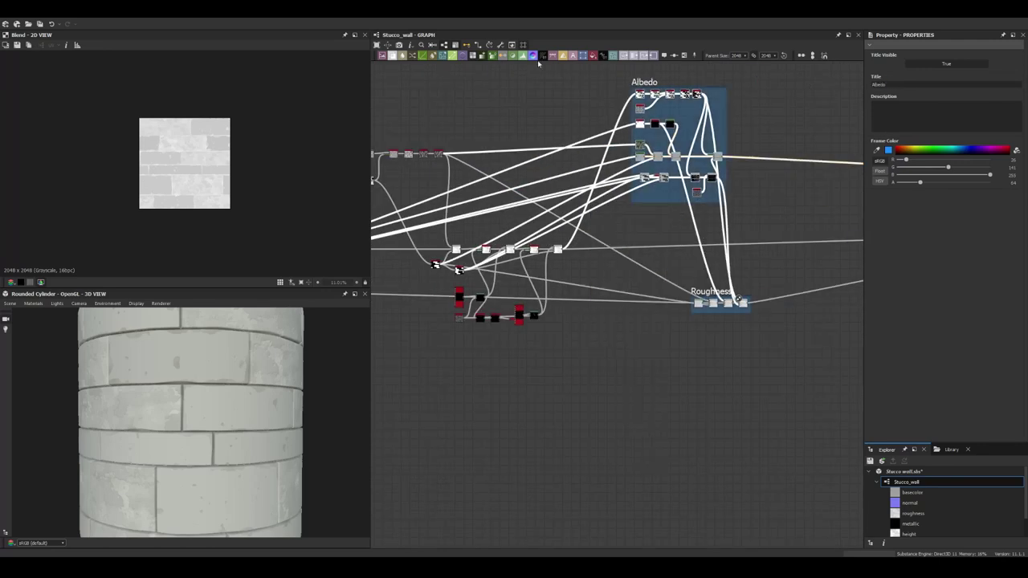
pyautogui.rightClick(444, 311)
pyautogui.click(481, 322)
pyautogui.rightClick(618, 223)
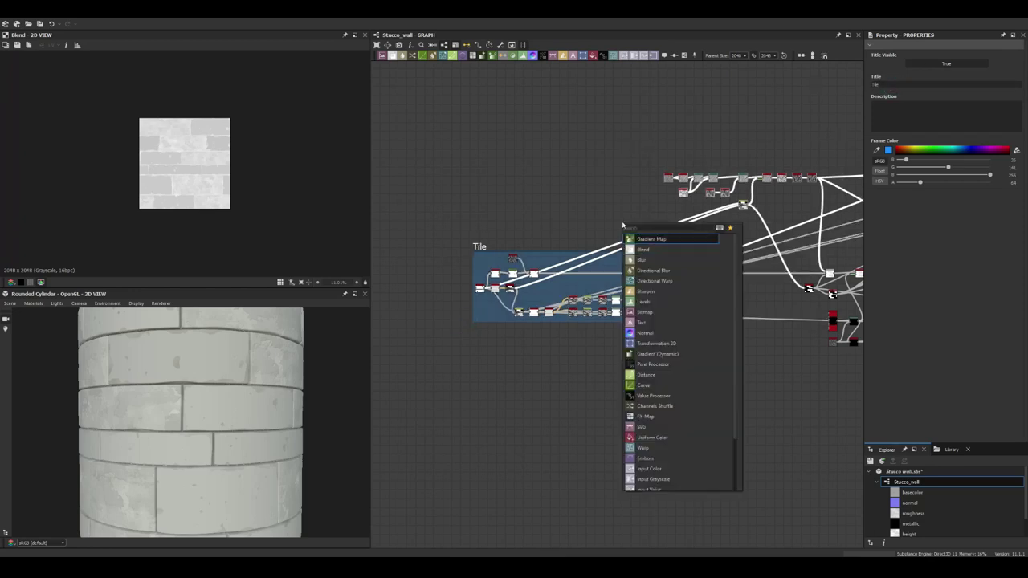
pyautogui.click(656, 233)
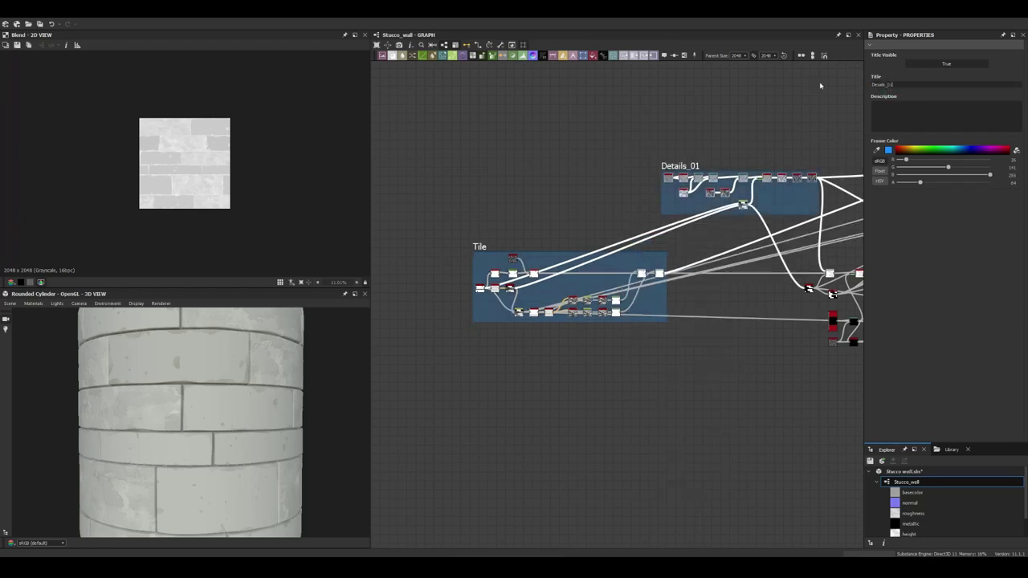
# Step: Select the detail nodes and group them into a frame
pyautogui.moveTo(784, 367); pyautogui.dragTo(555, 354, button='middle')
pyautogui.rightClick(543, 315)
pyautogui.click(578, 325)
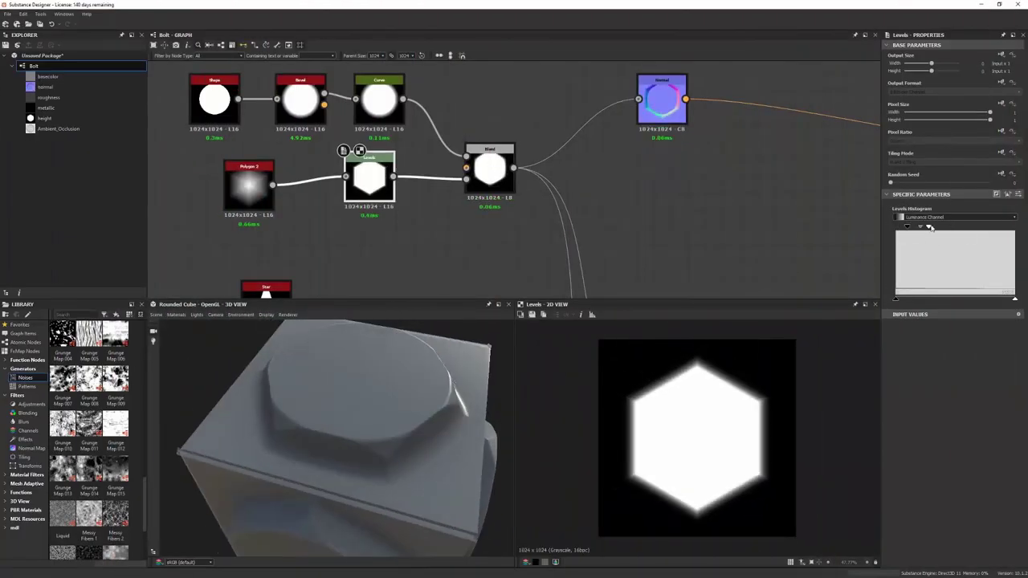
# Step: Orbit closer to the bolt mesh in the course preview and advance to the next slide
pyautogui.moveTo(401, 420); pyautogui.dragTo(454, 423)
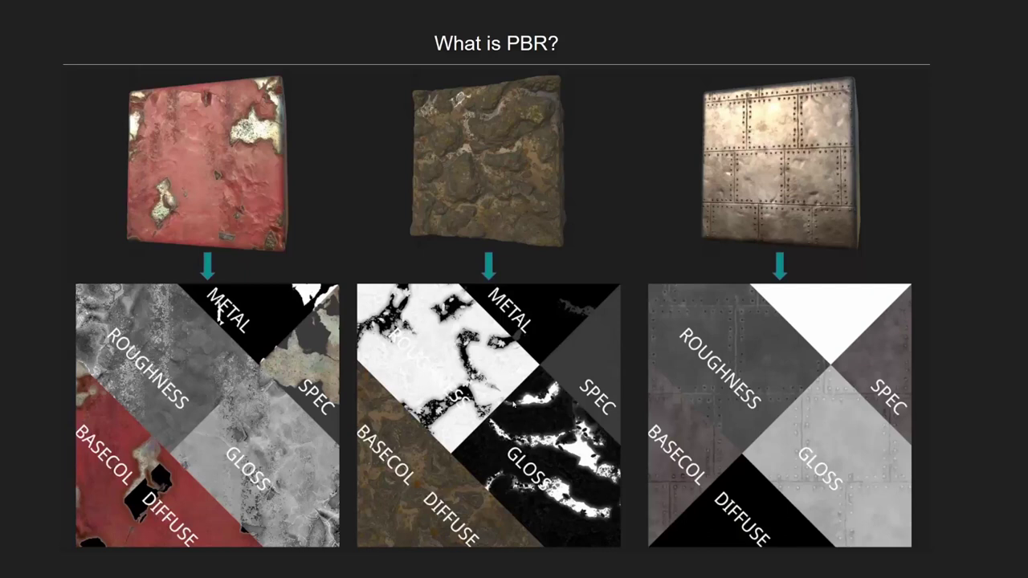
pyautogui.click(394, 341)
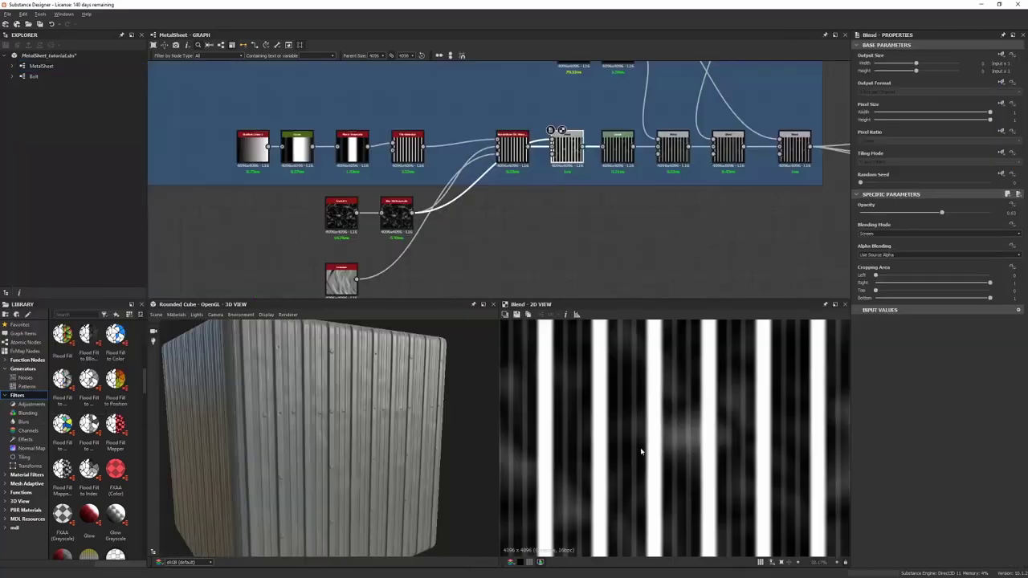
# Step: Scroll the MetalSheet graph to the Paint Chips frame and bring up the node search for Dirt nodes
pyautogui.scroll(-5, 228, 392)
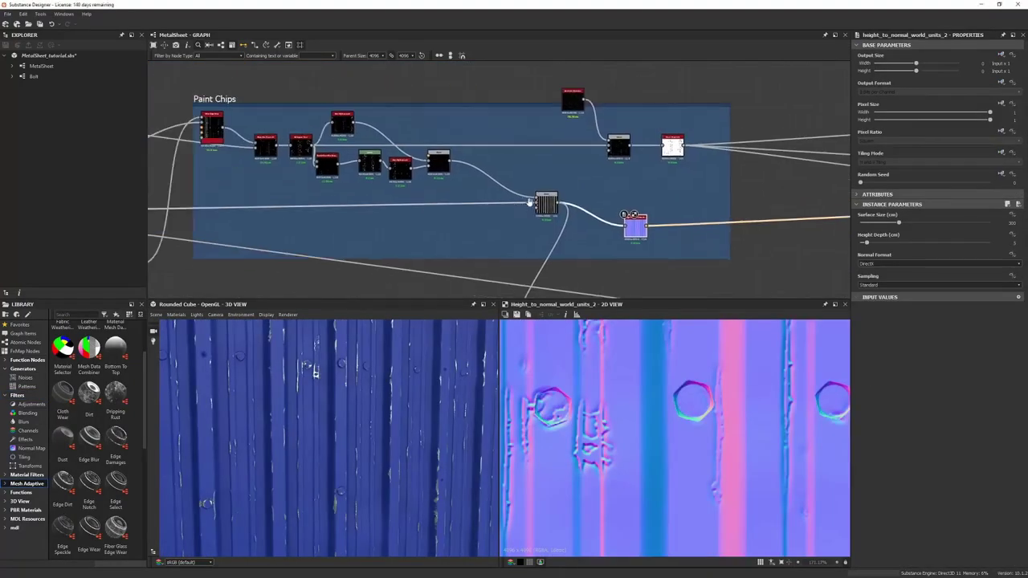
pyautogui.press('space')
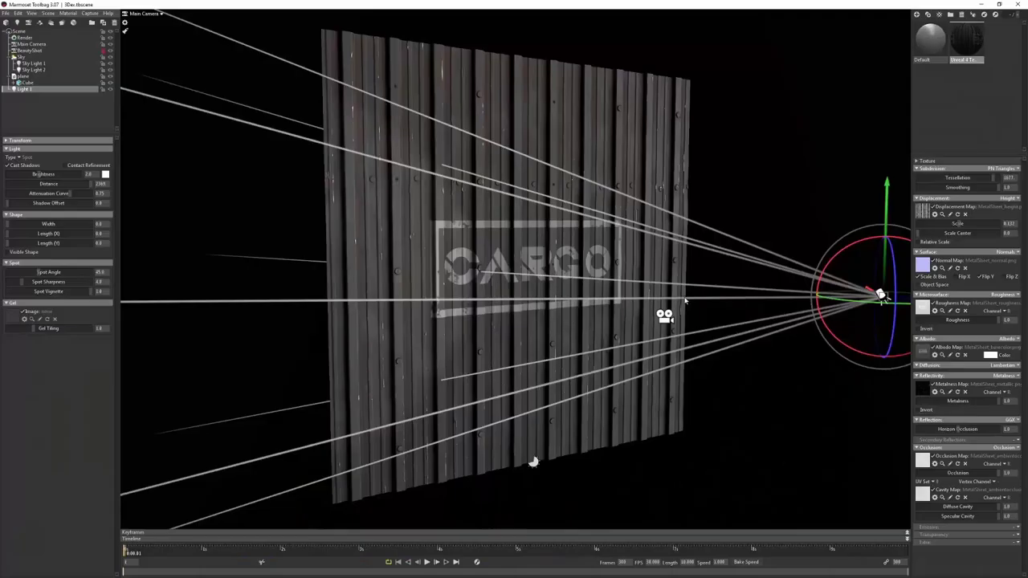
# Step: Move and re-aim the spot light so it strikes the CARGO panel from a new angle
pyautogui.moveTo(645, 263); pyautogui.dragTo(749, 266)
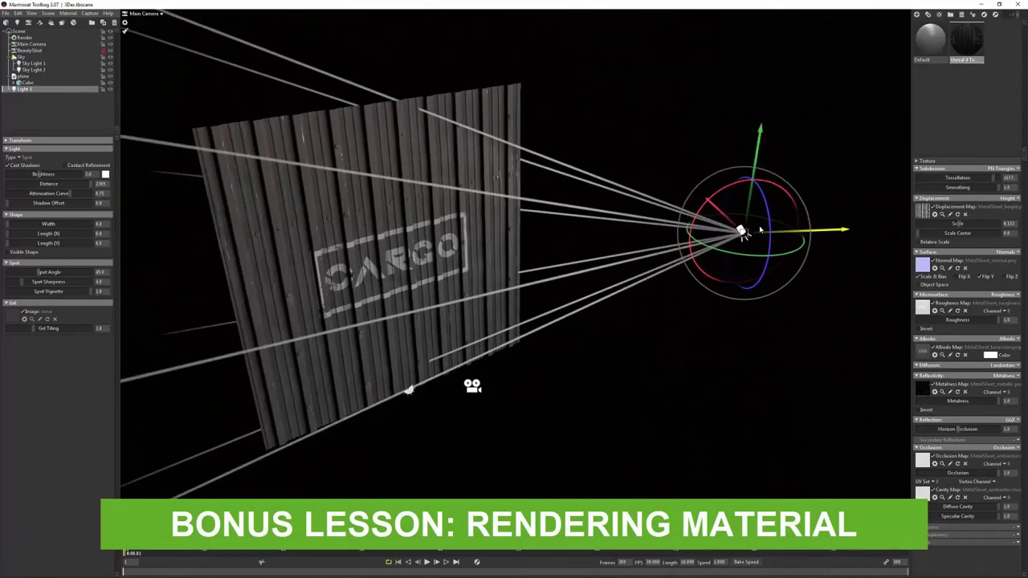